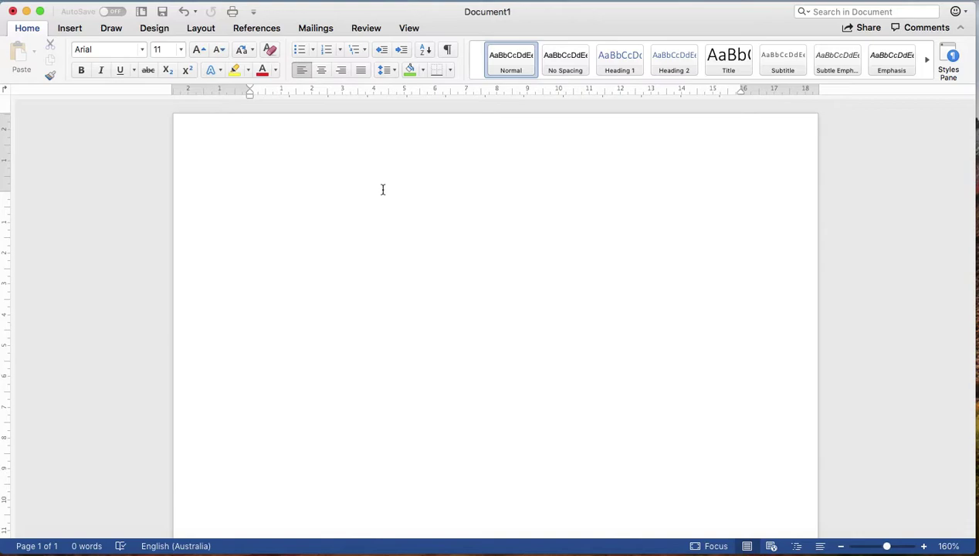
Insert a 5x5 table from the Insert tab's Table grid
left_click(70, 29)
left_click(110, 56)
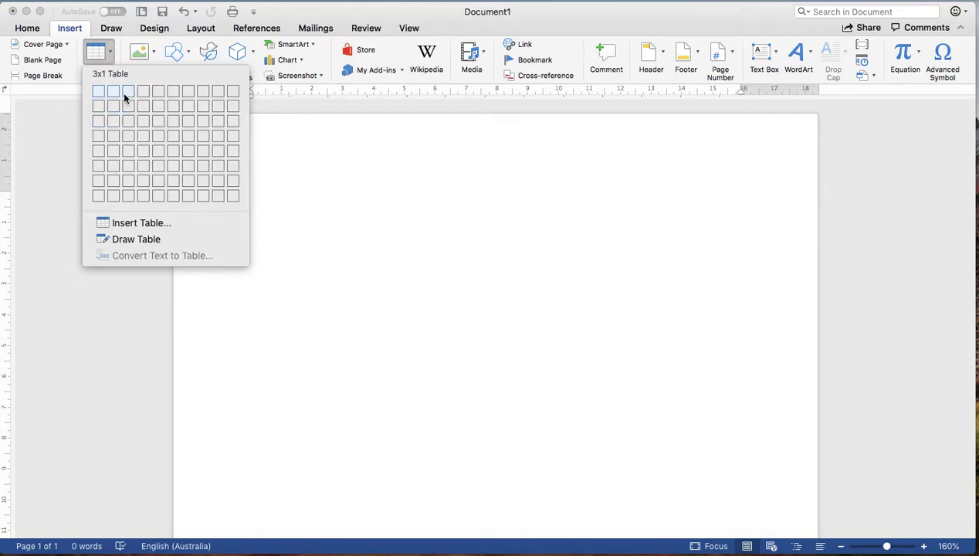
left_click(161, 151)
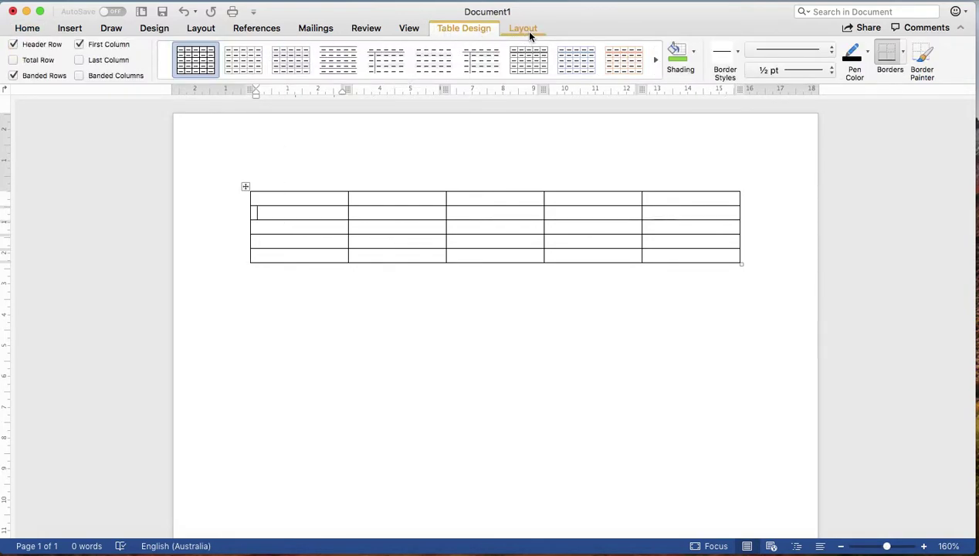
left_click(525, 31)
left_click(484, 33)
left_click(522, 31)
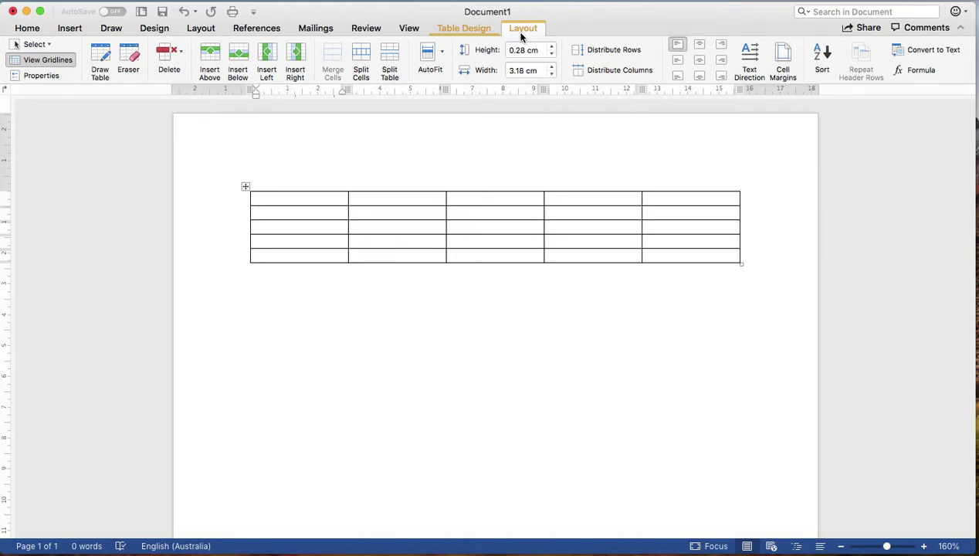
left_click(471, 30)
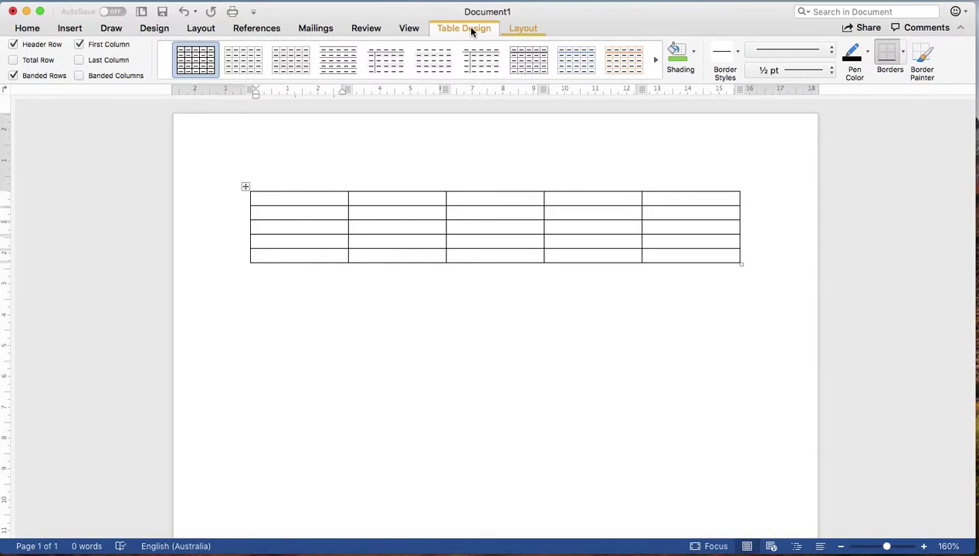
left_click(525, 30)
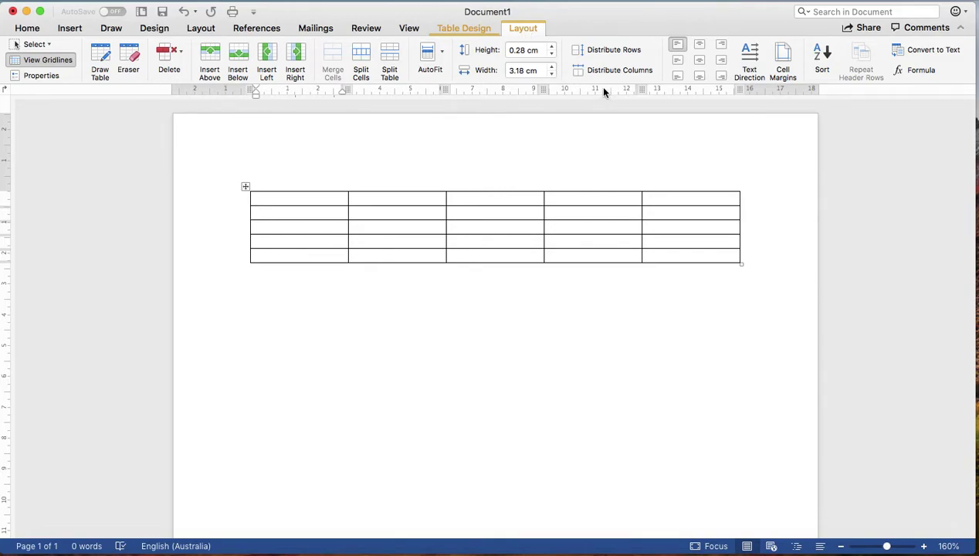
left_click(465, 32)
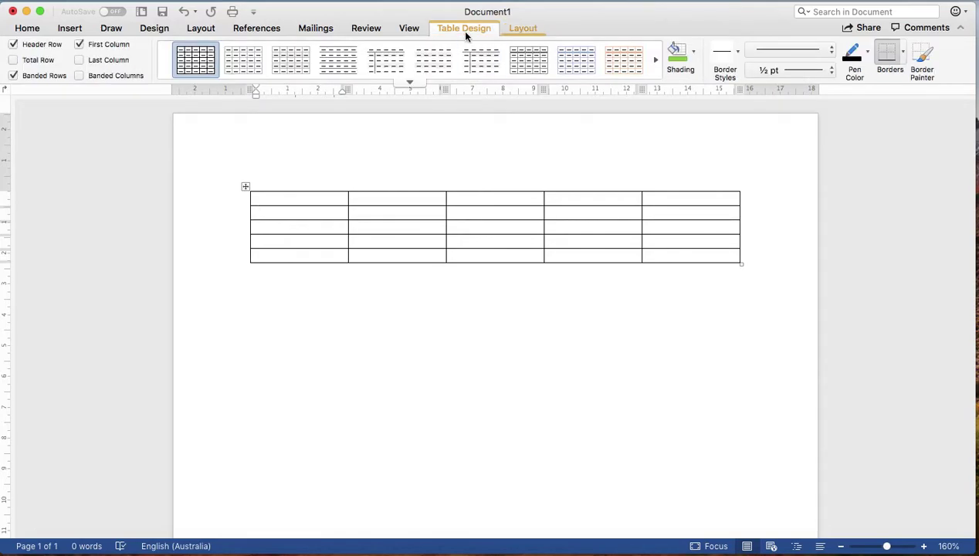
left_click(478, 225)
left_click(408, 85)
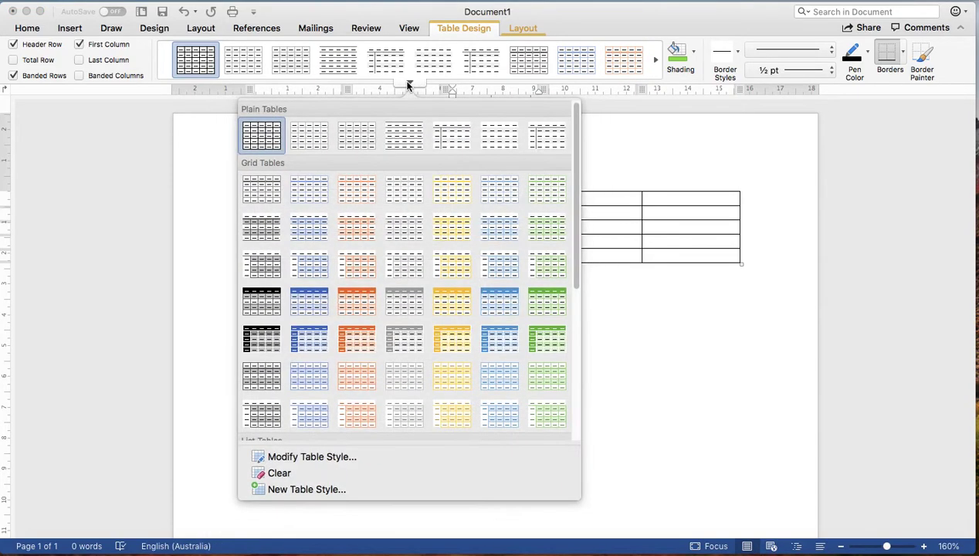
scroll(384, 297, "down", 3)
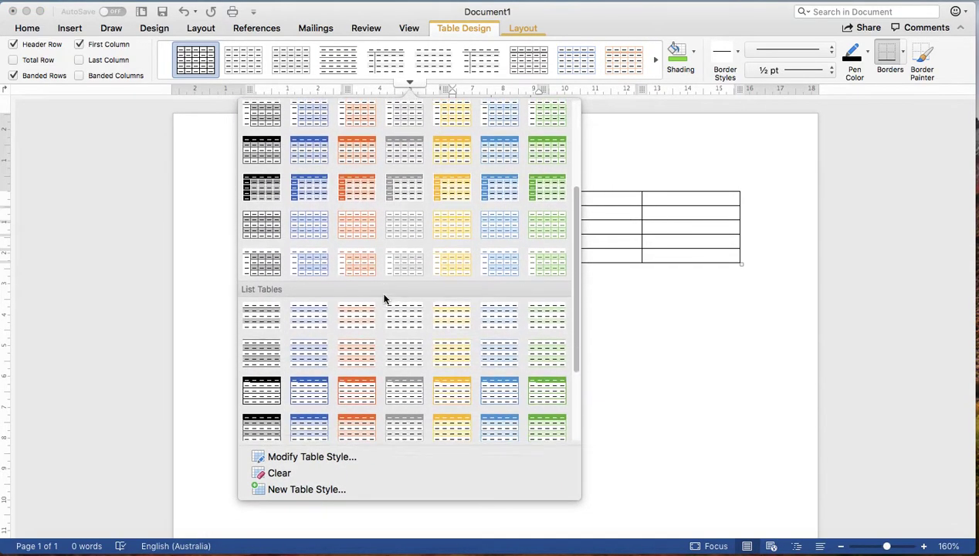
scroll(384, 298, "down", 2)
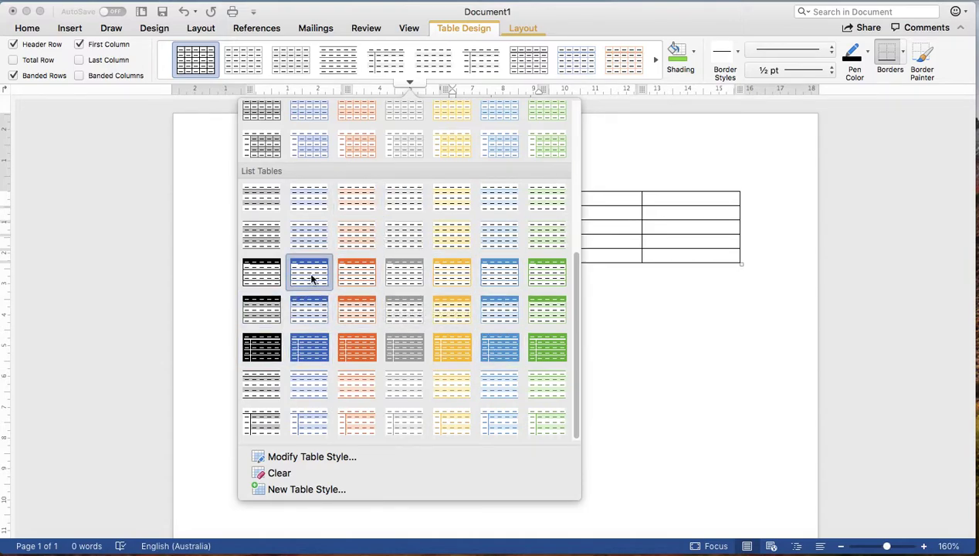
left_click(496, 350)
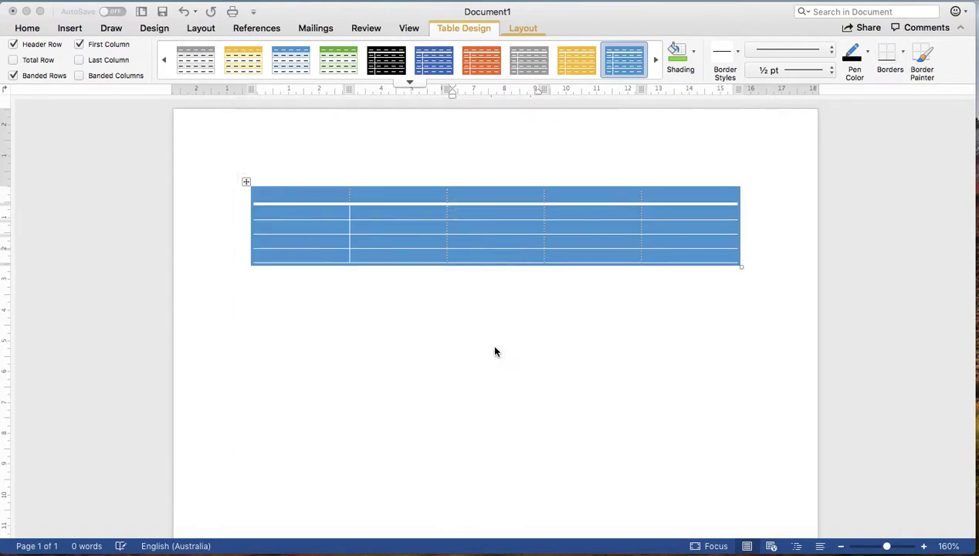
left_click(472, 243)
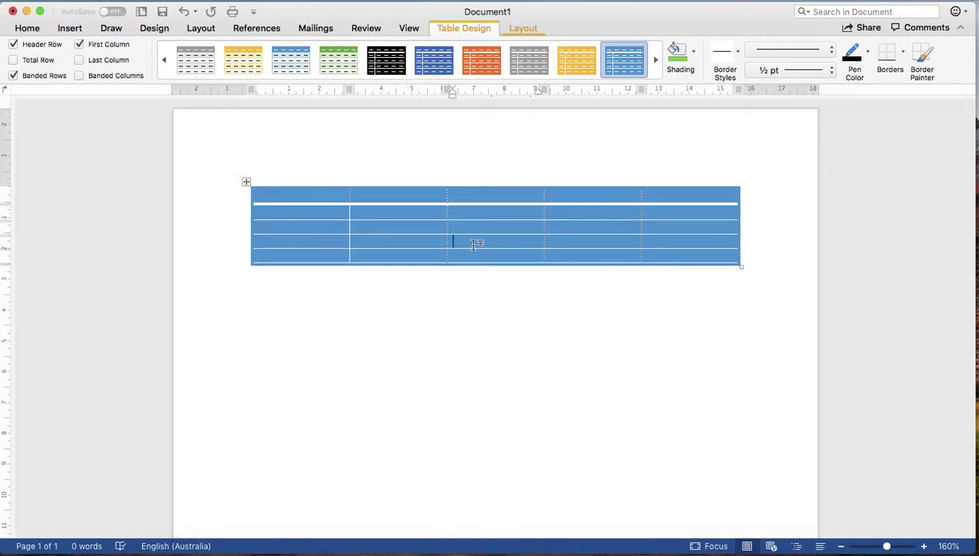
left_click(409, 82)
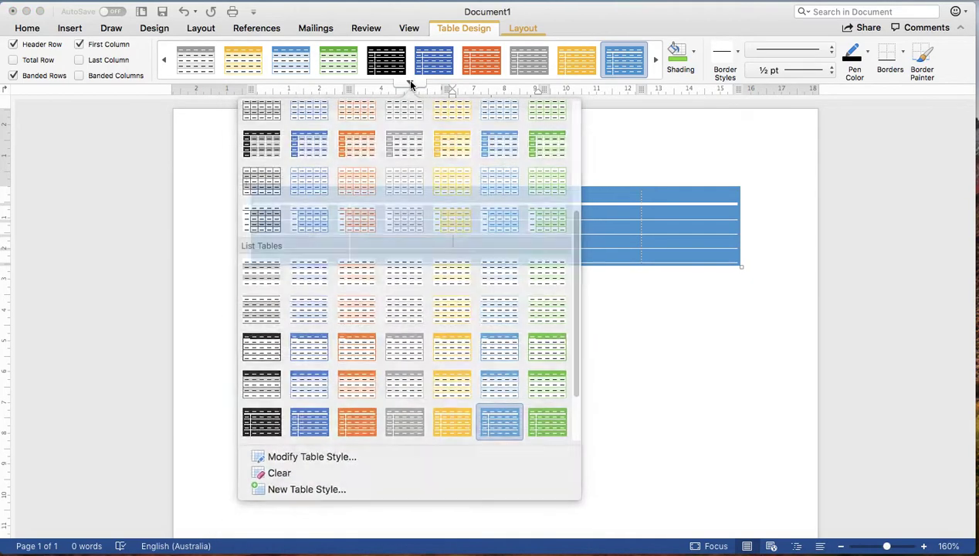
left_click(409, 82)
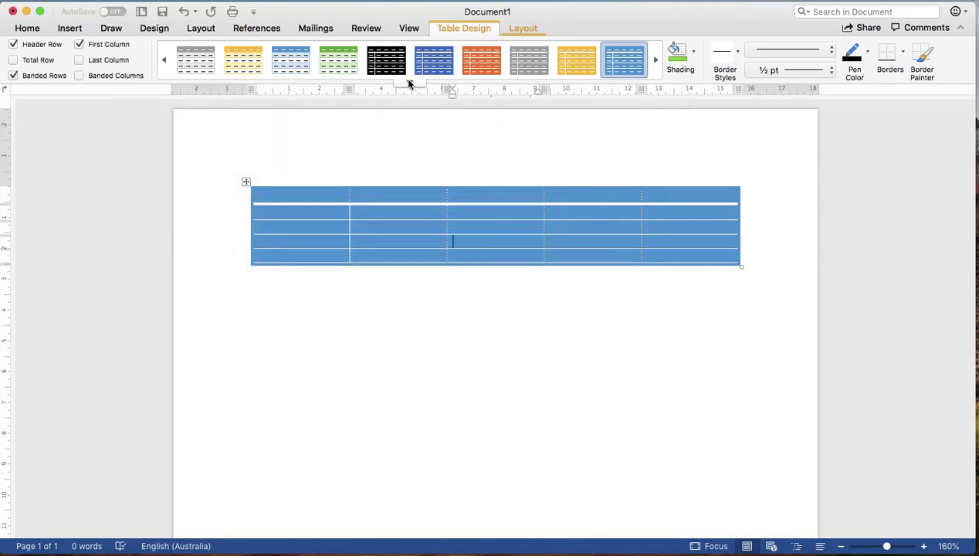
left_click(409, 81)
scroll(337, 157, "up", 5)
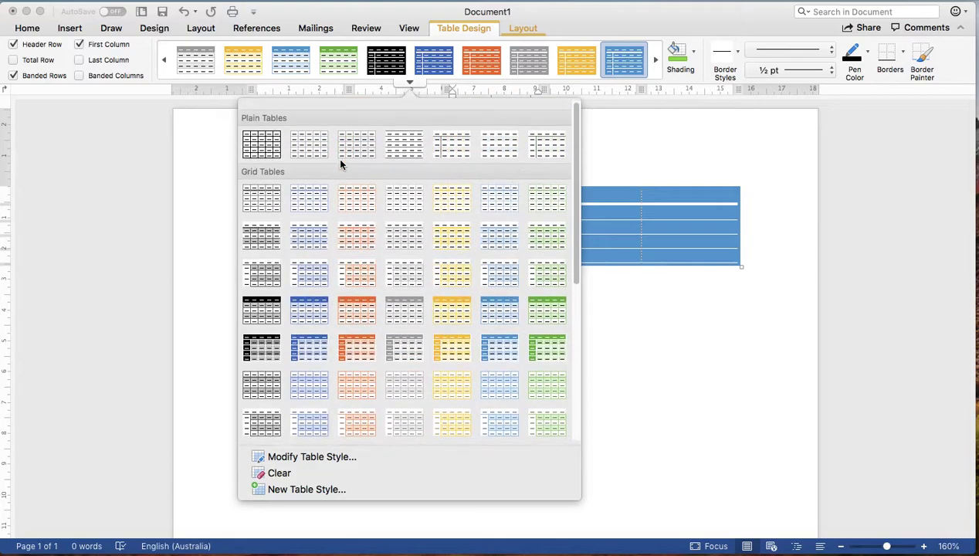
left_click(265, 138)
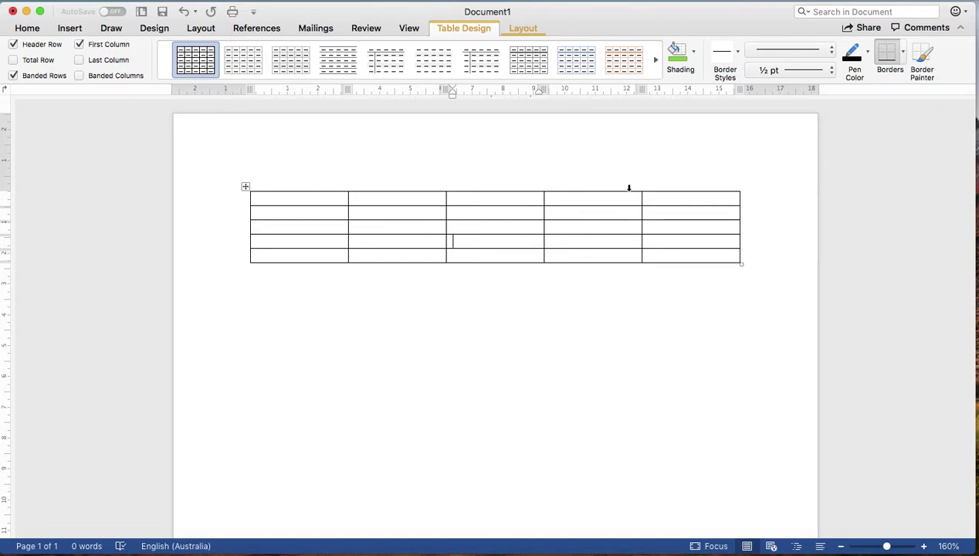
left_click_drag(670, 200, 330, 201)
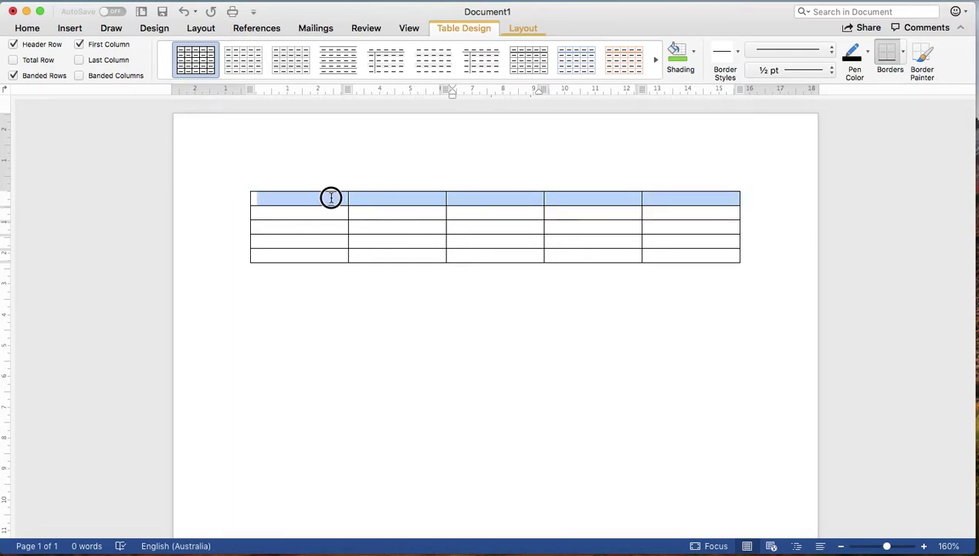
left_click(694, 54)
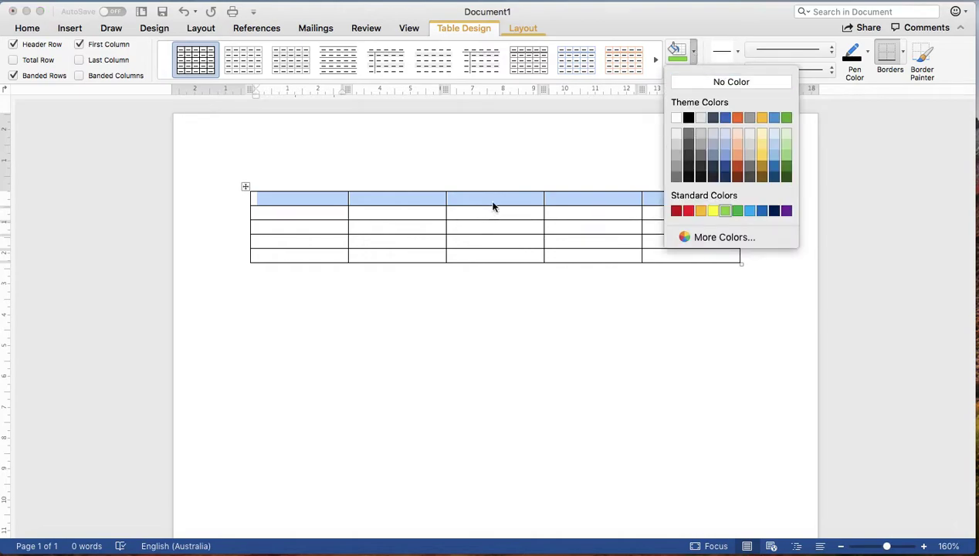
left_click(761, 133)
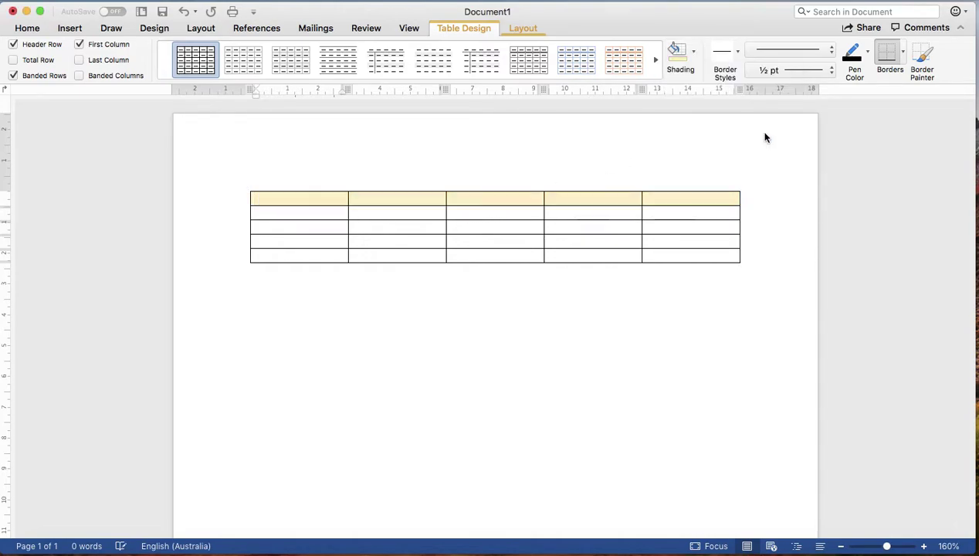
left_click(677, 211)
key("super+z")
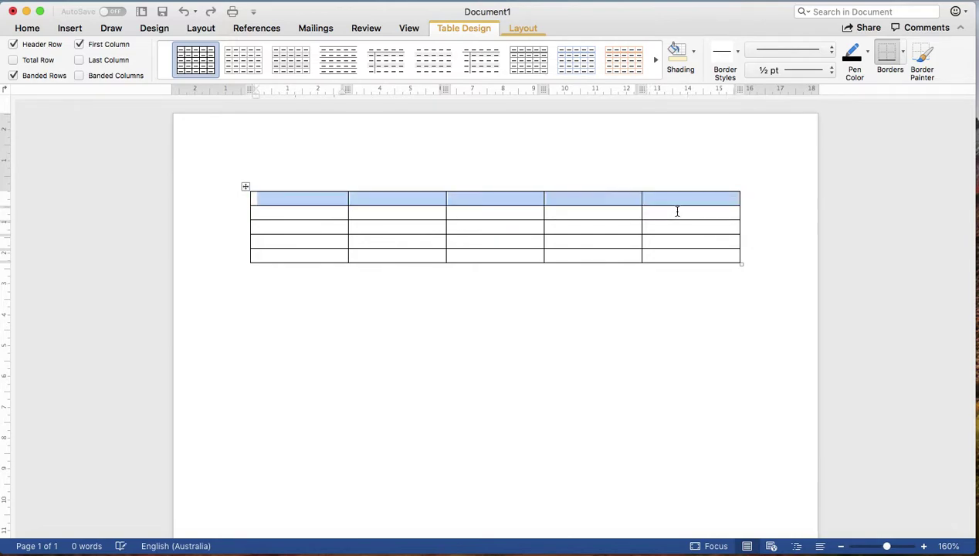
left_click(517, 269)
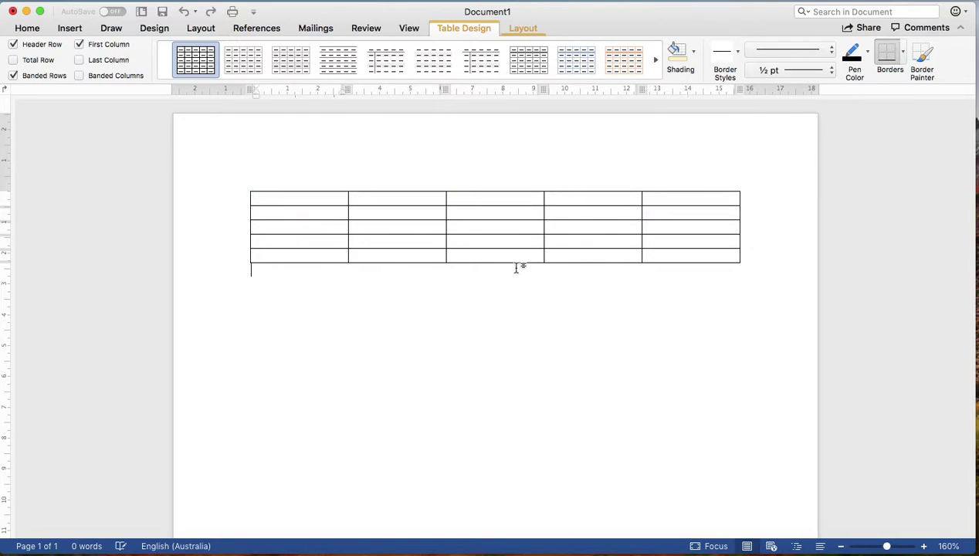
left_click(601, 213)
Type the first two headers, S.No and Item Name, fixing typos
left_click(333, 199)
type("S.no")
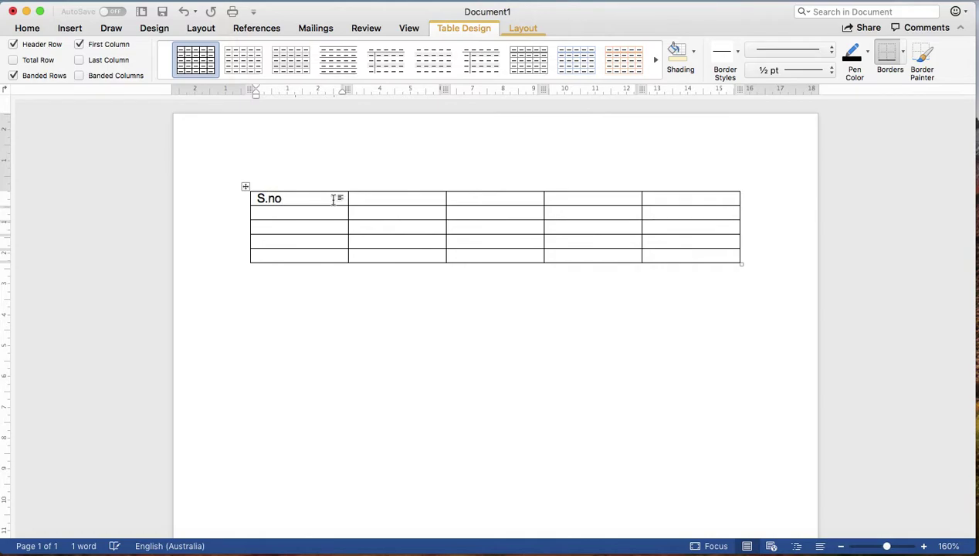
key("BackSpace")
key("BackSpace")
type("No")
key("Tab")
type("Item Na")
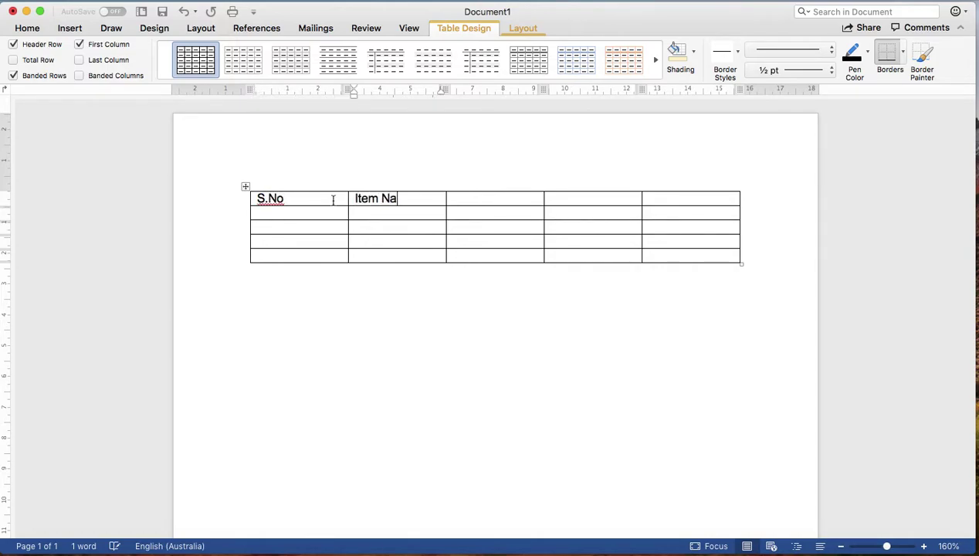
type("m")
key("BackSpace")
type("Me")
key("BackSpace")
key("BackSpace")
type("me")
key("Tab")
Add the Qty, Rate and Total headers, then enter 1. as the first row's number
type("q")
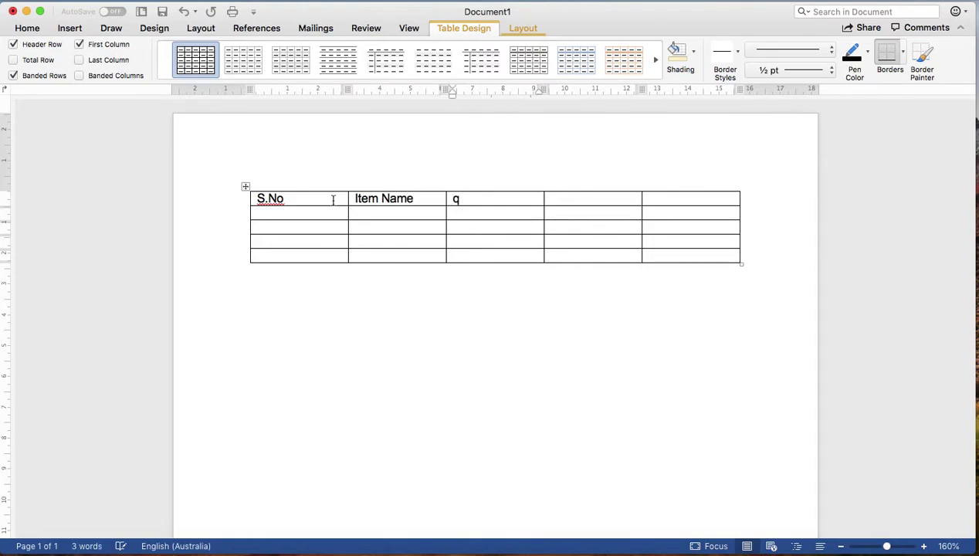
key("BackSpace")
type("Qty")
key("Tab")
type("R")
type("ate")
key("Tab")
type("Tota")
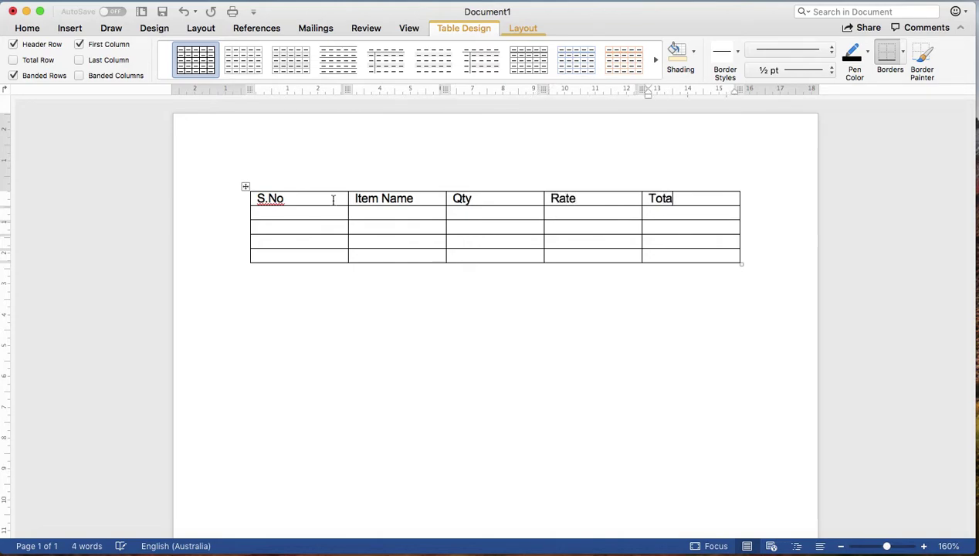
type("l")
type("1.")
Fill the first row with Keyboard, Qty 10 and Rate 450, correcting the Keyboard spelling
key("Tab")
type("Keyb")
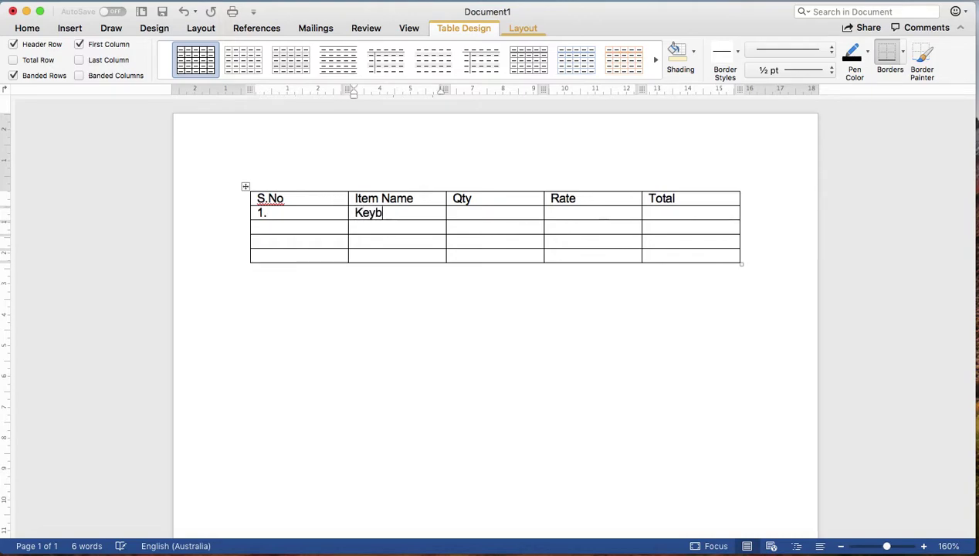
type("oard")
key("Tab")
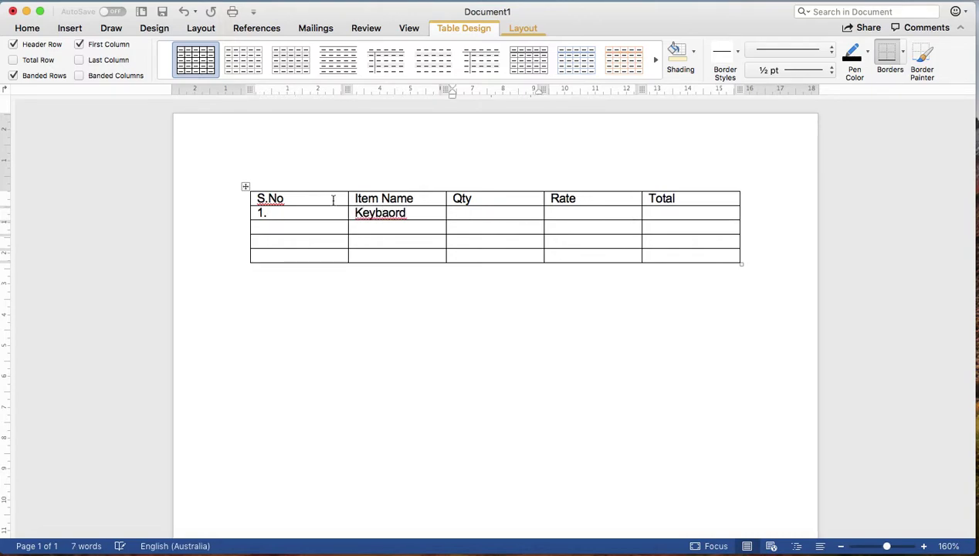
left_click(392, 214)
key("BackSpace")
key("BackSpace")
type("oa")
left_click(474, 216)
type("10")
key("Tab")
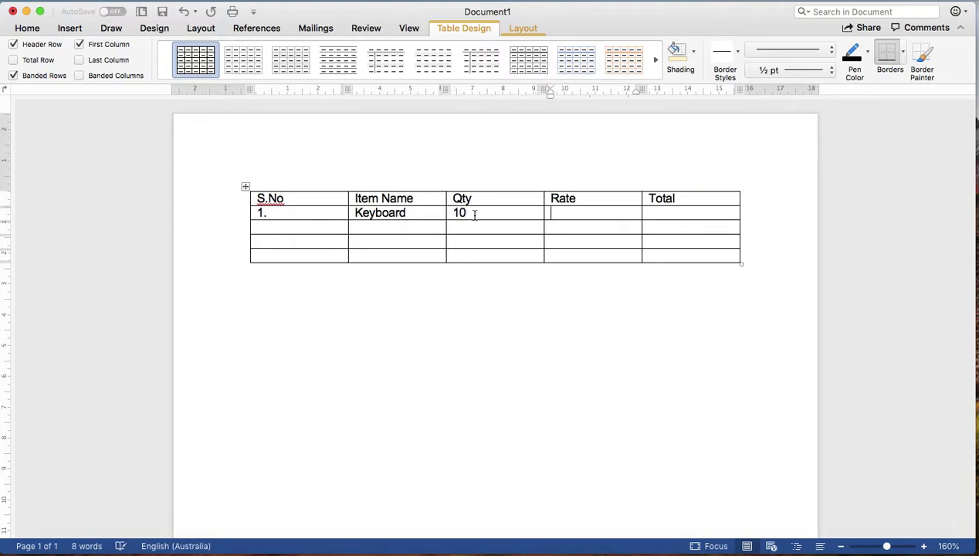
type("450")
left_click(670, 212)
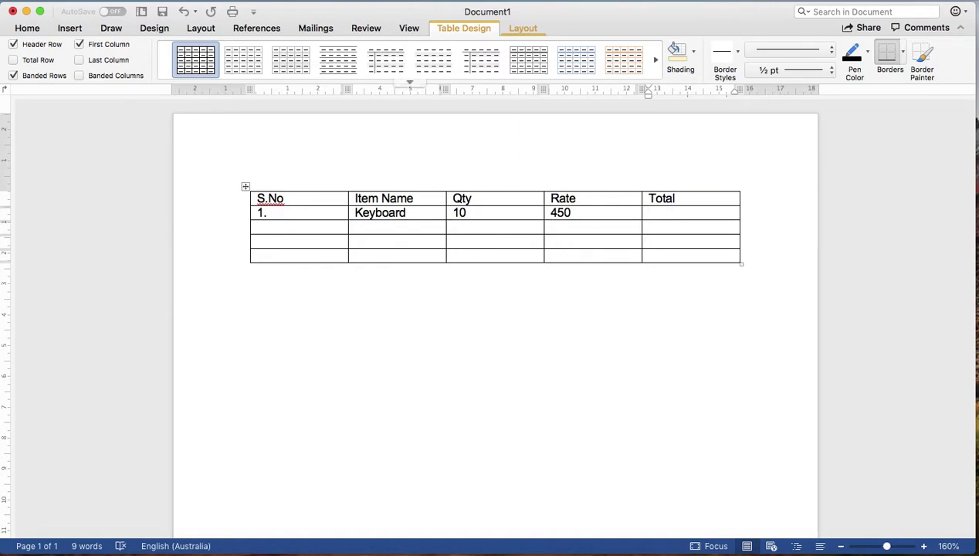
Put =PRODUCT(LEFT) in the Keyboard row's Total cell so it shows 4500
left_click(525, 29)
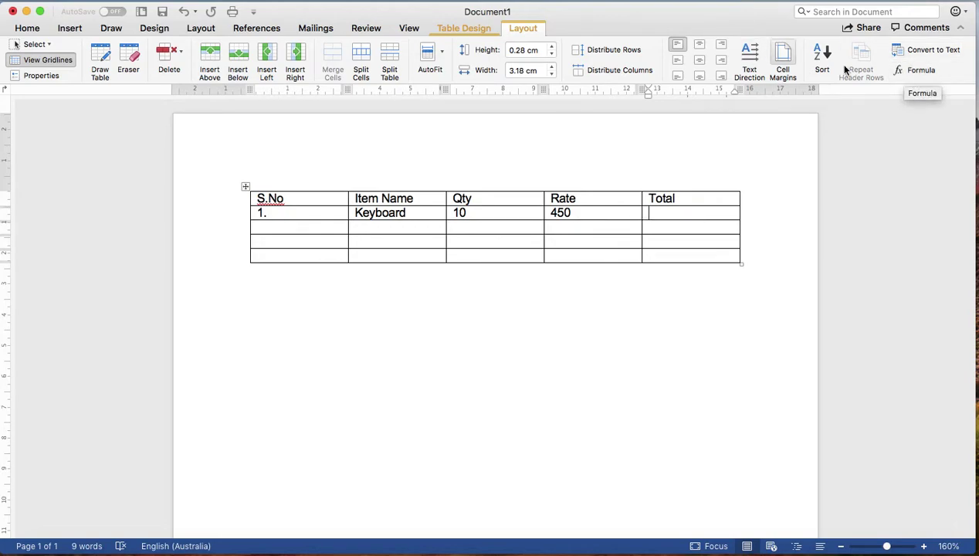
left_click(921, 71)
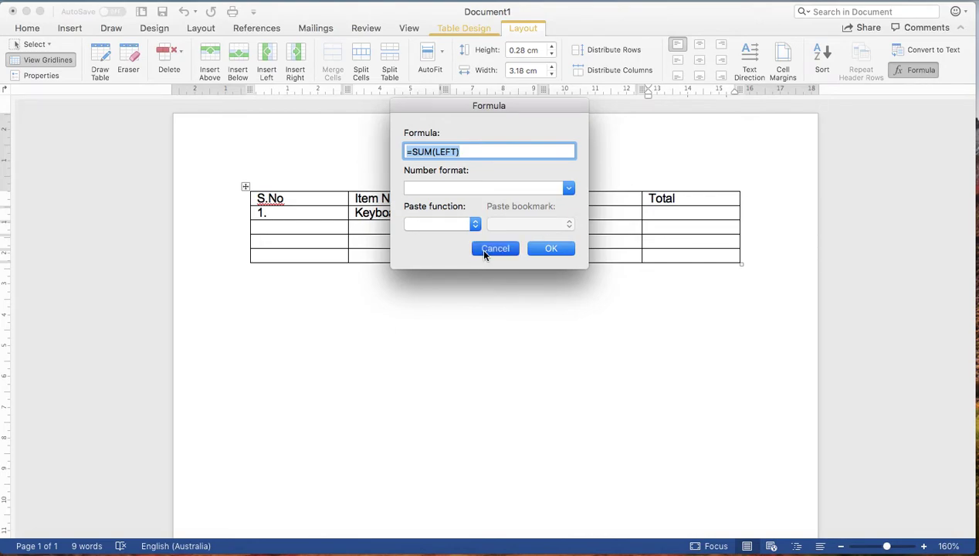
left_click(479, 248)
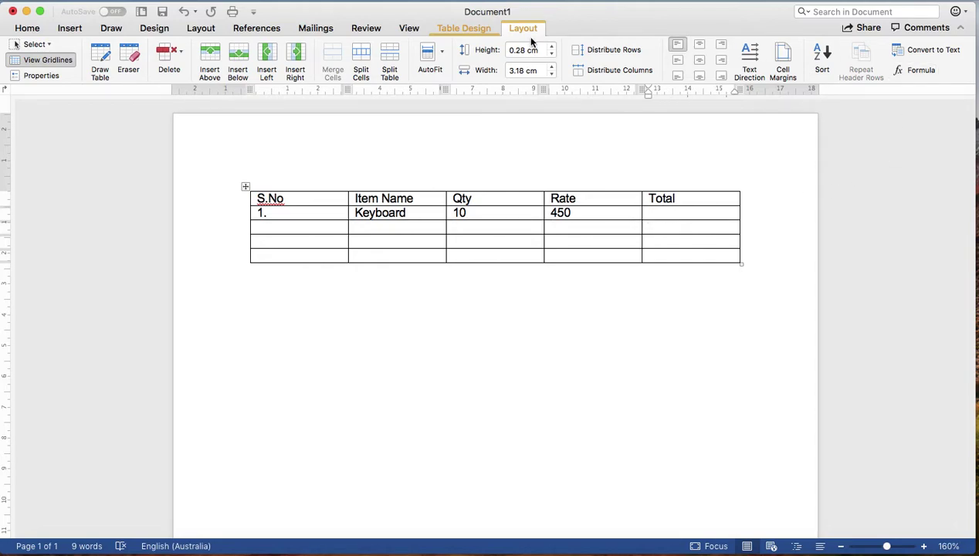
left_click(919, 75)
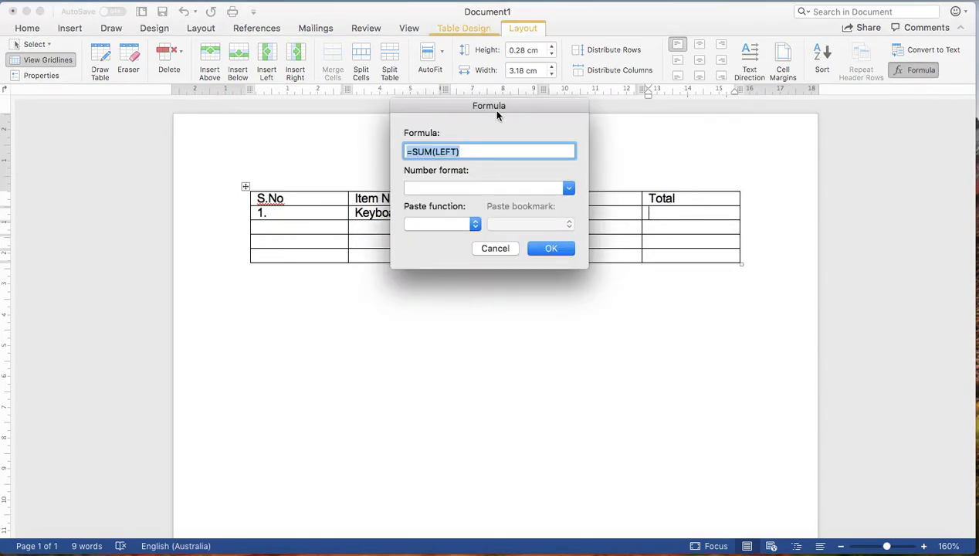
left_click_drag(504, 109, 626, 294)
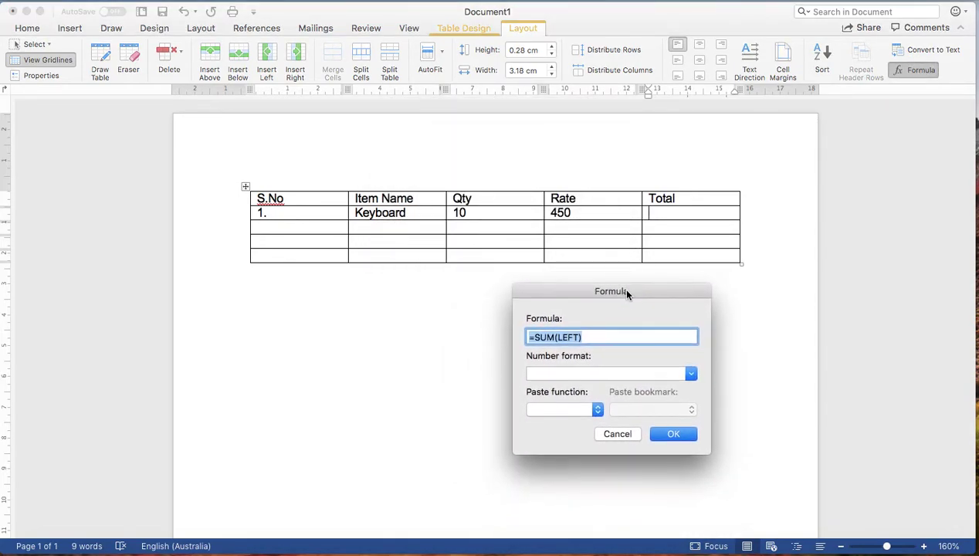
left_click(588, 336)
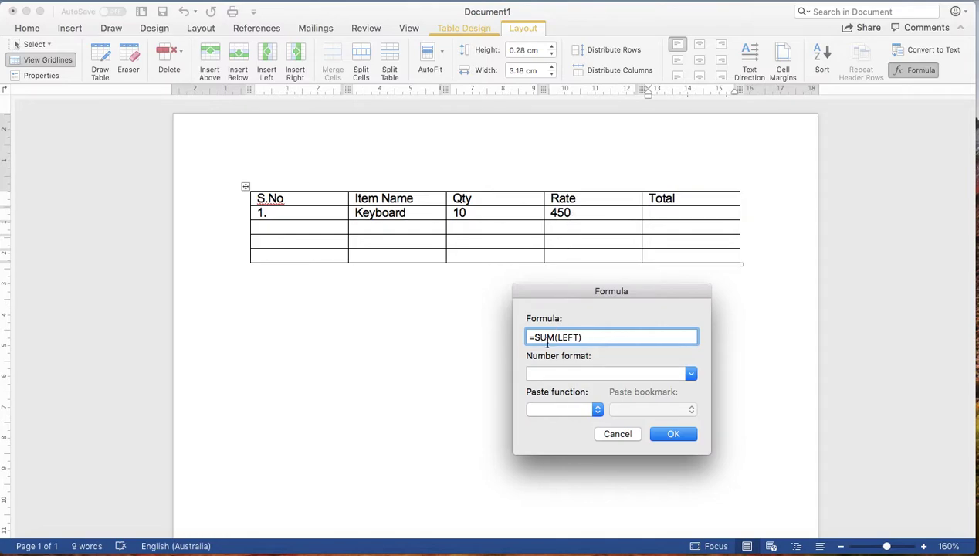
key("BackSpace")
key("BackSpace")
key("BackSpace")
type("pr")
type("oduct")
left_click(591, 336)
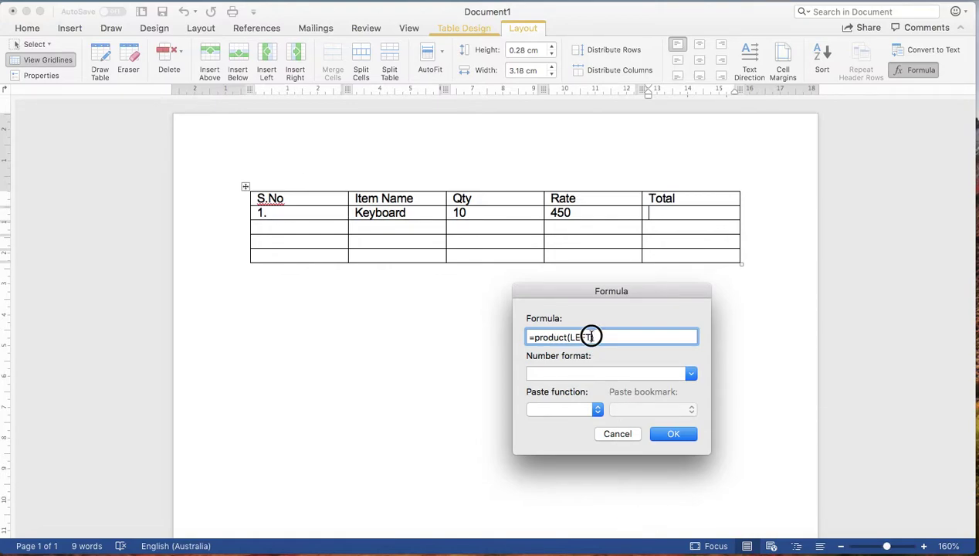
left_click_drag(590, 337, 570, 337)
left_click(680, 437)
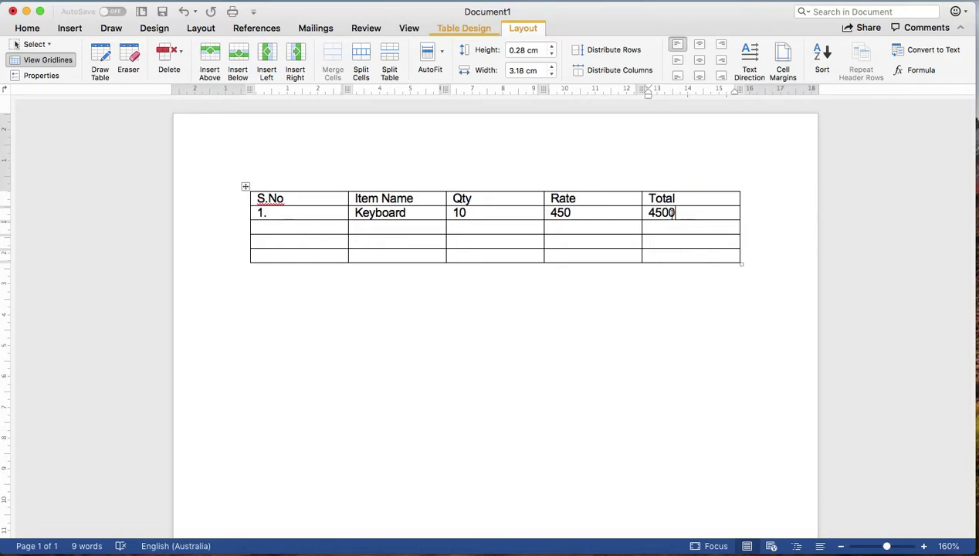
Enter 2., Mouse, 40 and 700 into the second item row
left_click(304, 230)
type("2.")
key("Tab")
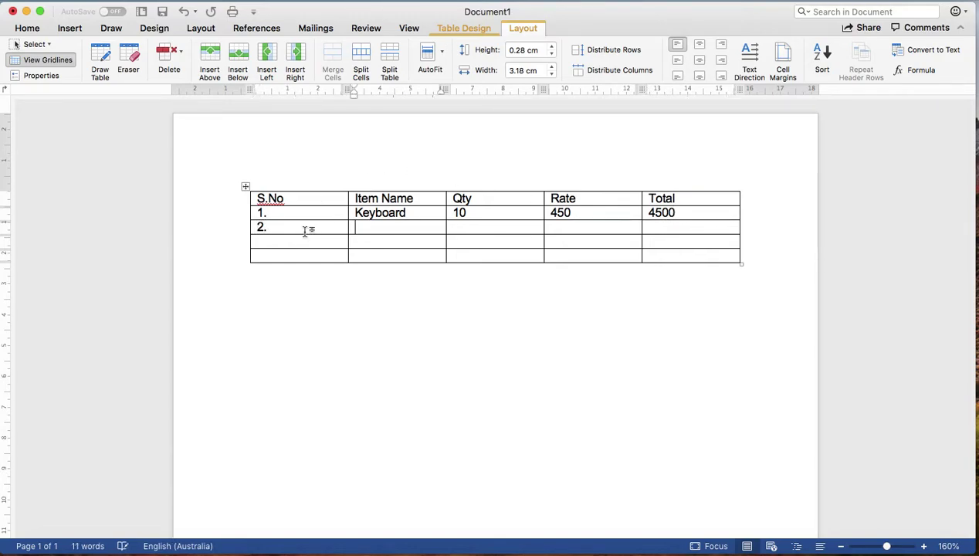
type("Mous")
type("e")
key("Tab")
type("0")
key("Tab")
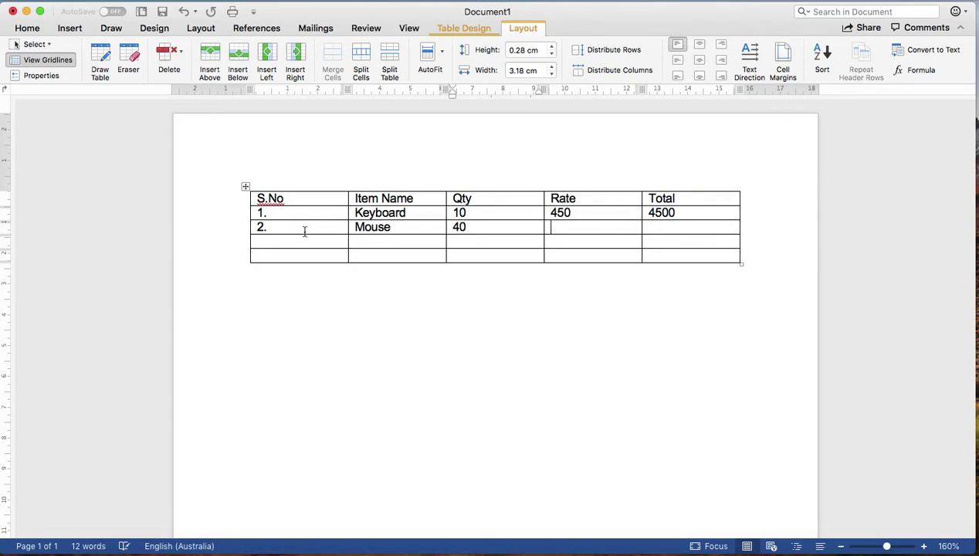
type("700")
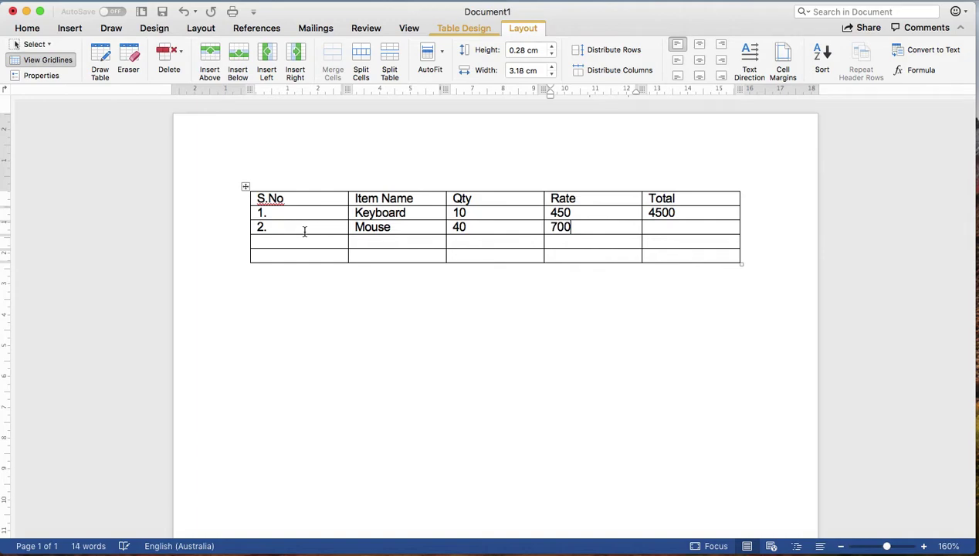
key("Tab")
Replace =SUM(ABOVE) with =PRODUCT(LEFT) in the Mouse Total, giving 28000
left_click(921, 71)
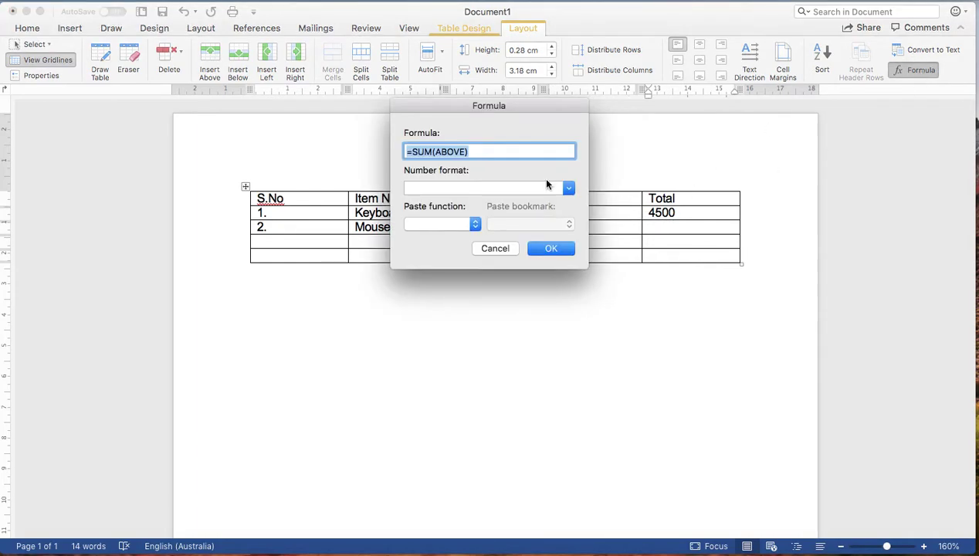
left_click(432, 152)
key("BackSpace")
key("BackSpace")
key("BackSpace")
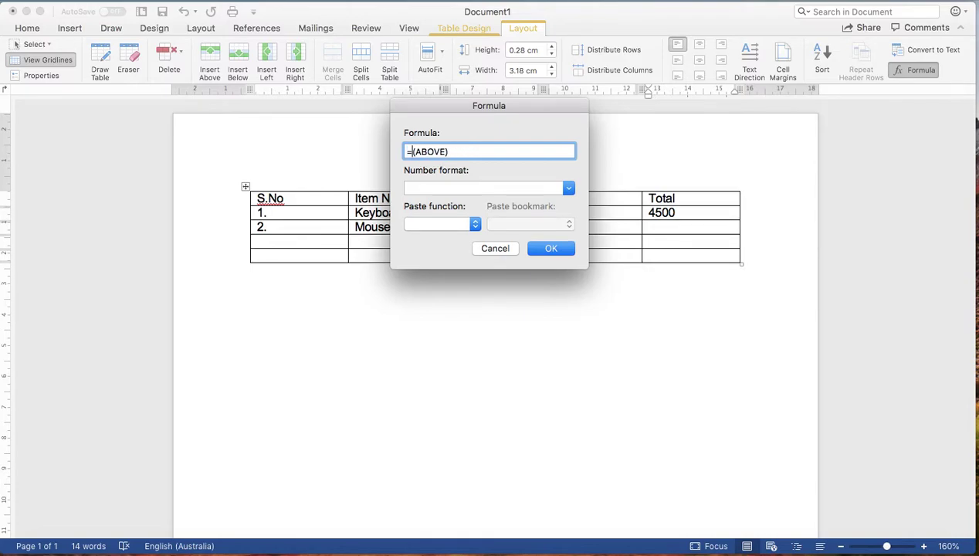
type("product")
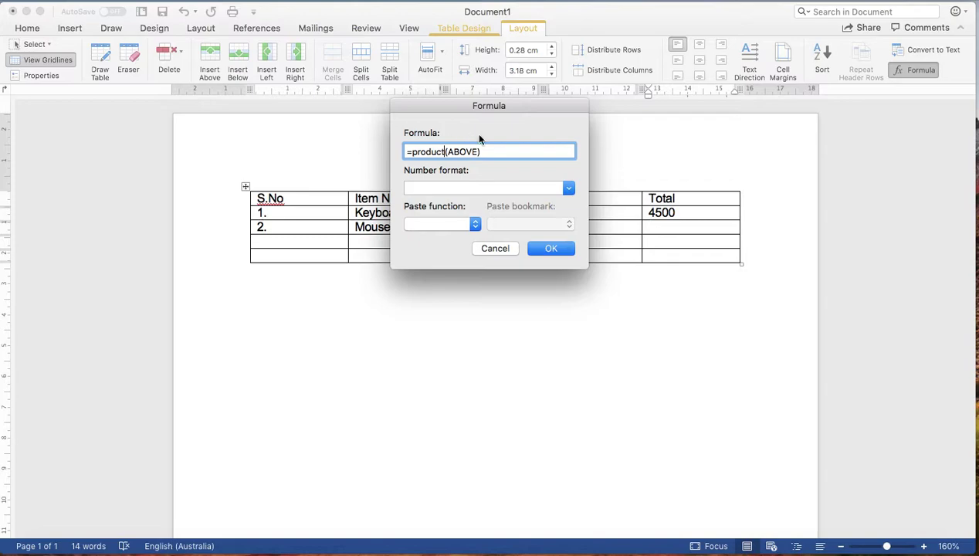
left_click_drag(478, 152, 446, 151)
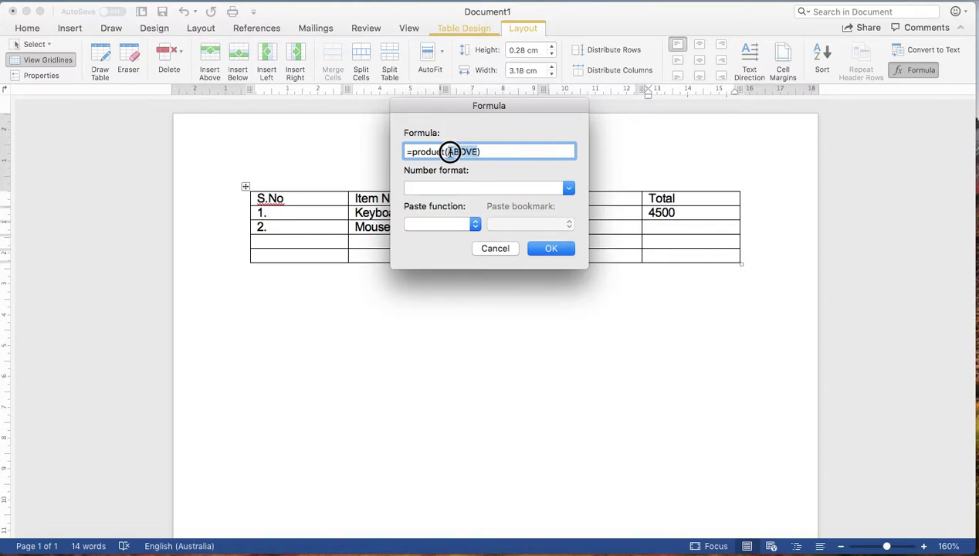
type("left")
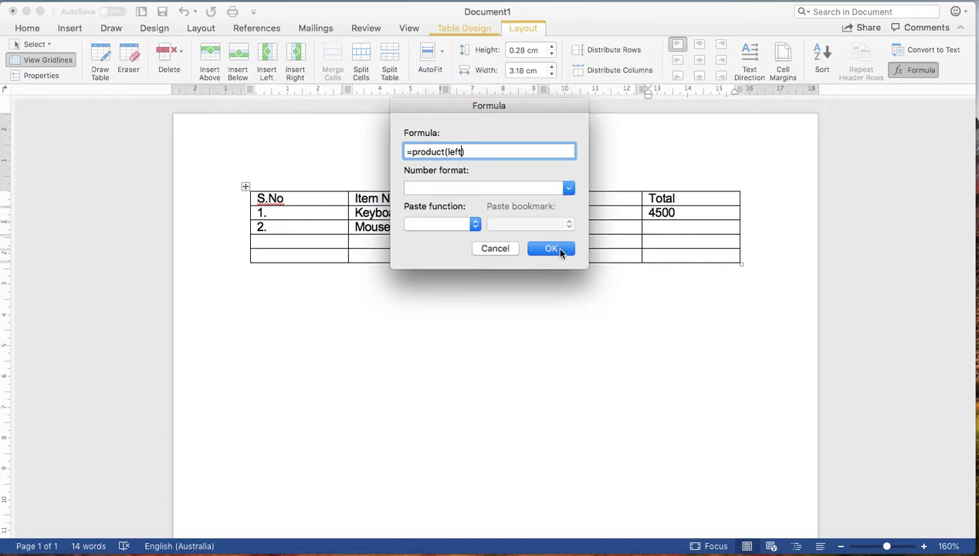
left_click(560, 249)
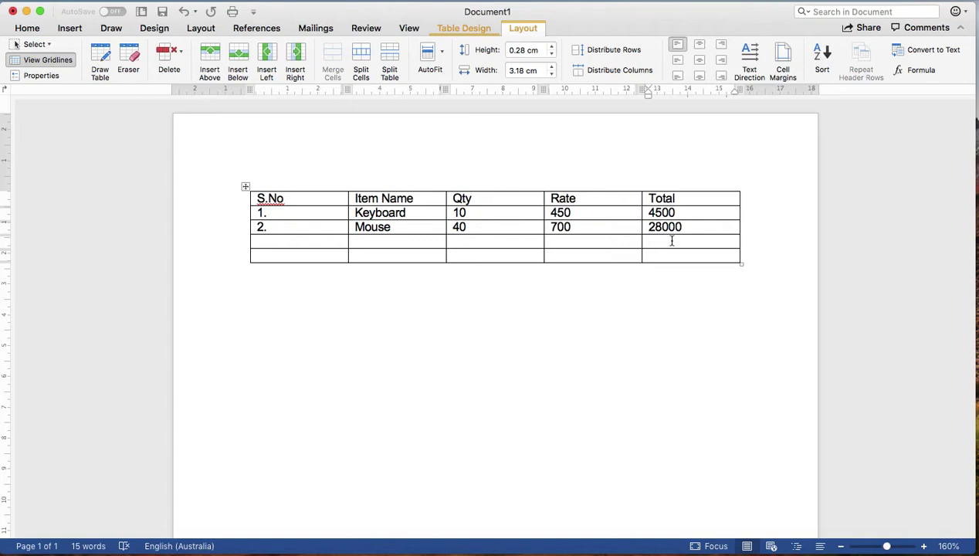
Enter 3., Speaker, 6 and 600 into the third item row
left_click(673, 241)
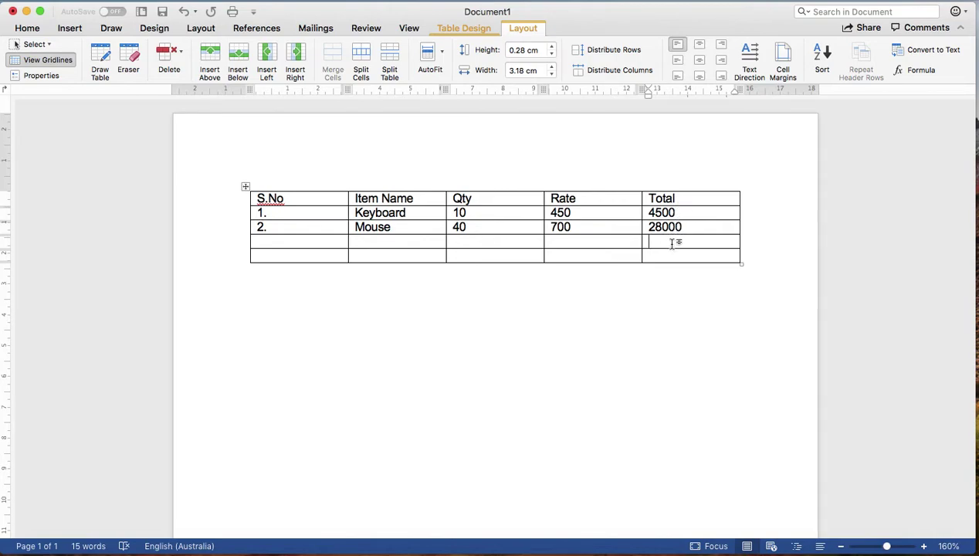
left_click(311, 242)
type("3.")
key("Tab")
type("Speaker")
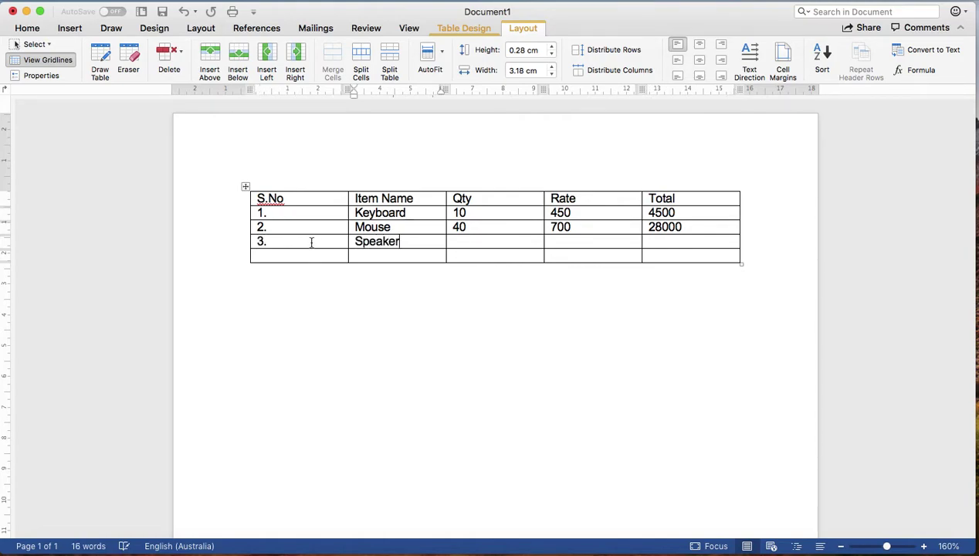
key("Tab")
type("6")
key("Tab")
type("600")
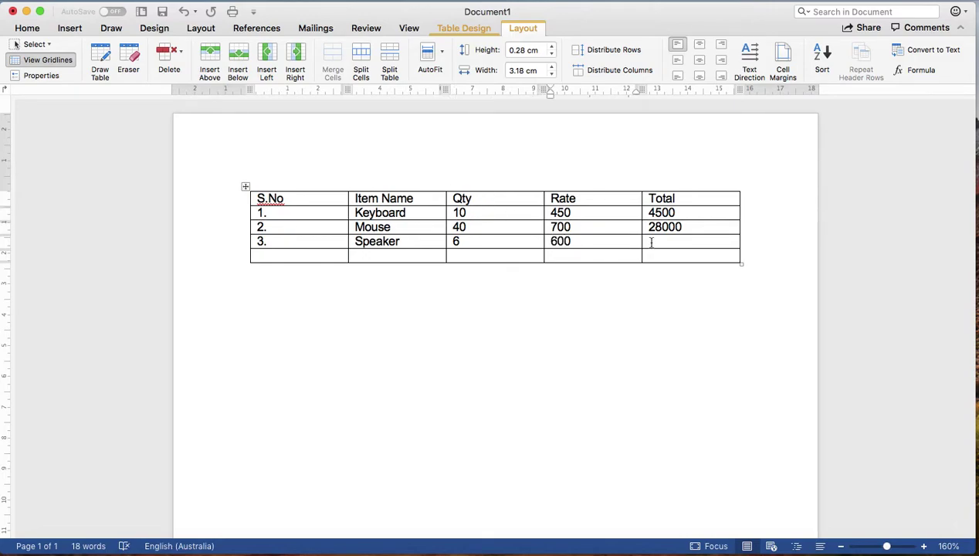
Give the Speaker Total the =product(left) formula, showing 3600
left_click(687, 242)
left_click(916, 73)
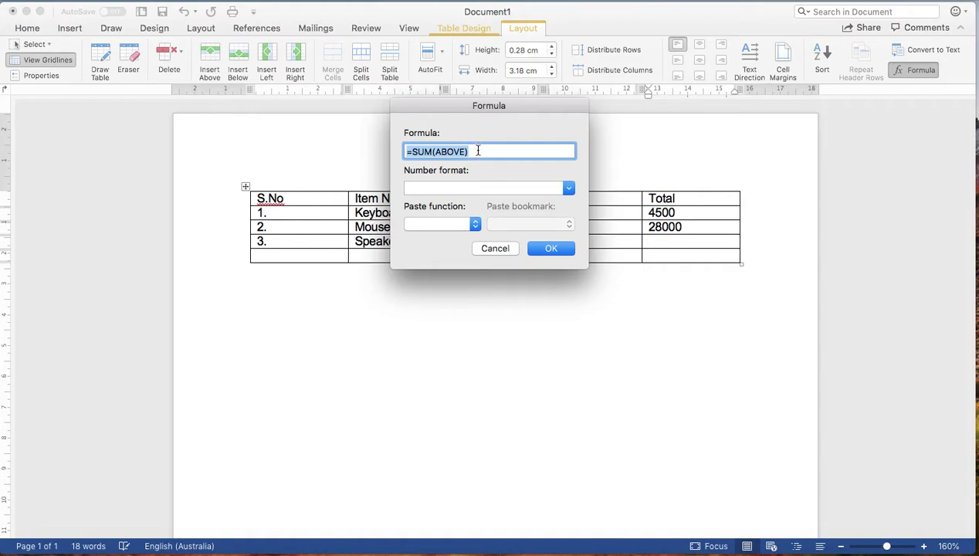
type("=product(left")
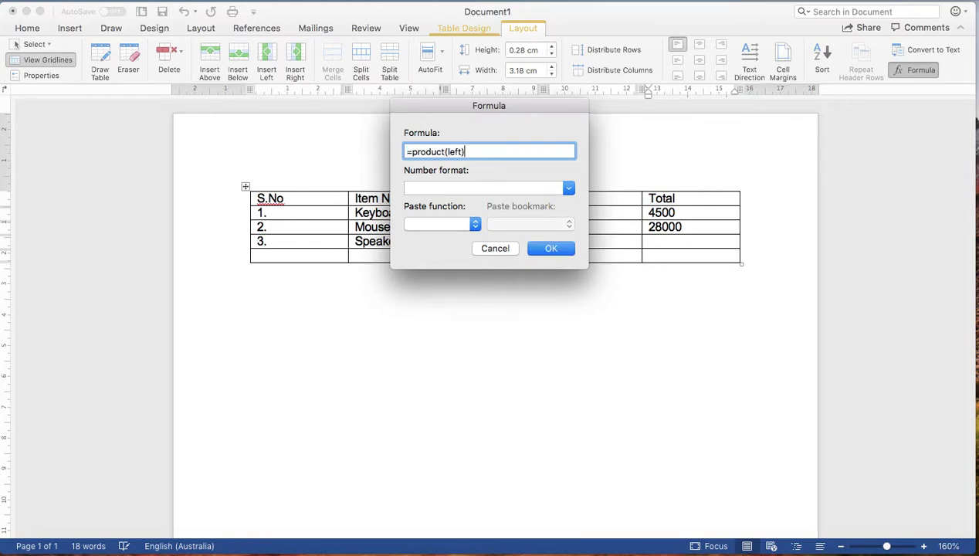
left_click(555, 246)
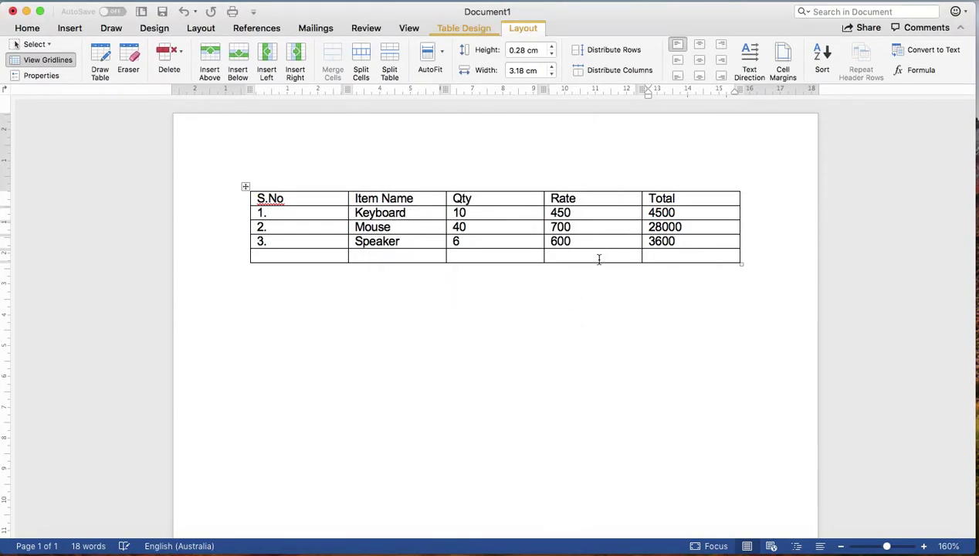
left_click(684, 256)
left_click_drag(564, 256, 324, 259)
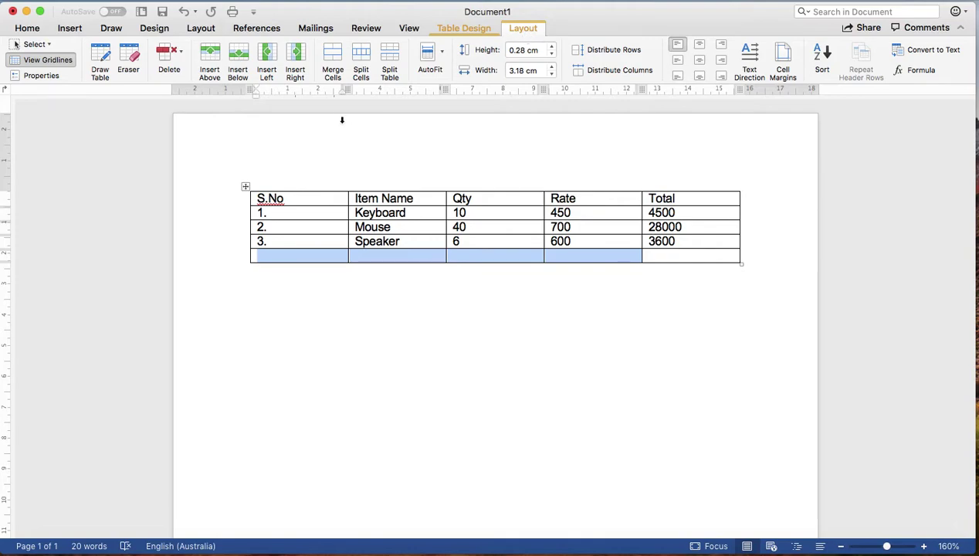
left_click(333, 54)
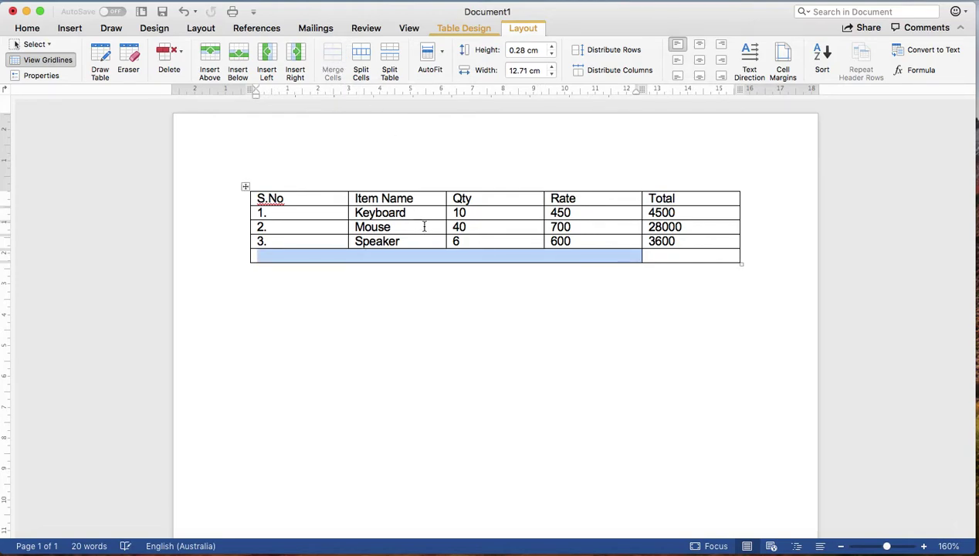
left_click(476, 257)
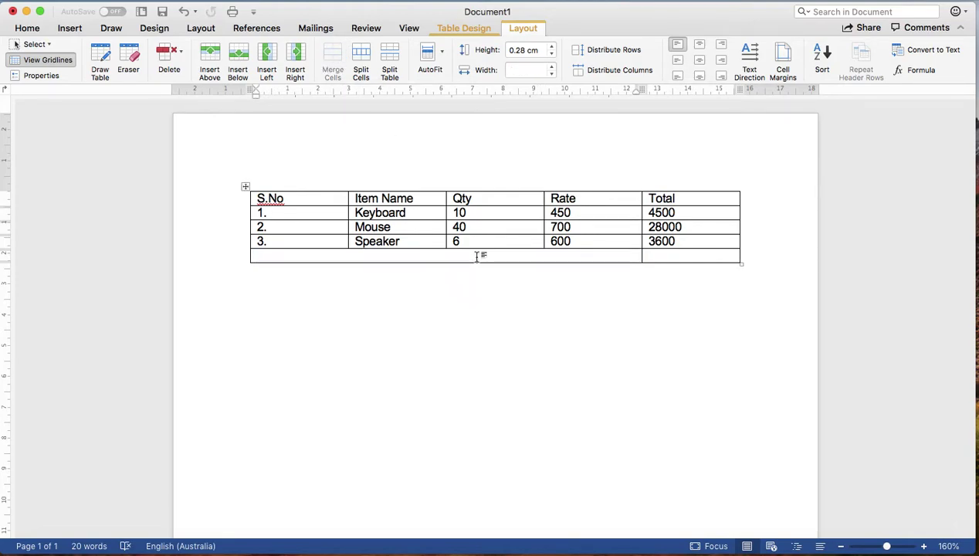
key("super+z")
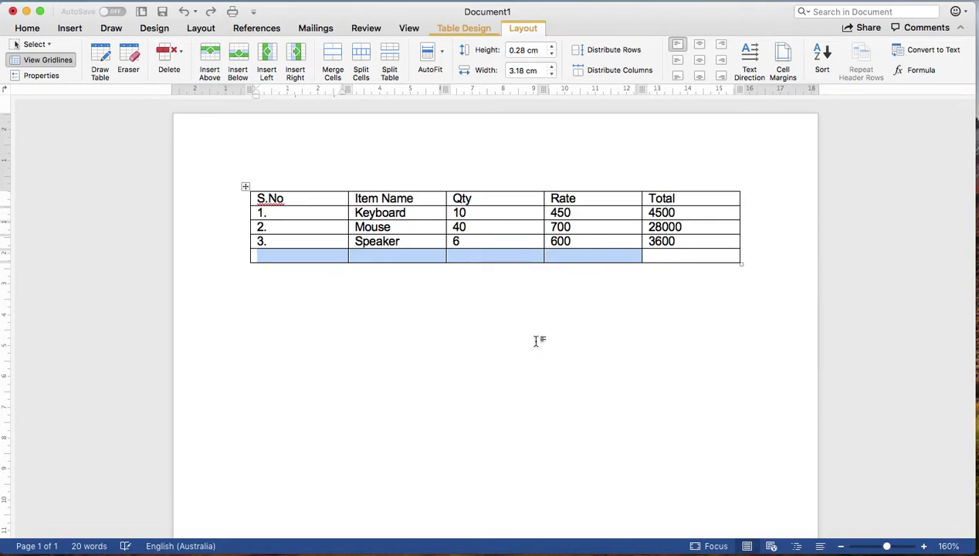
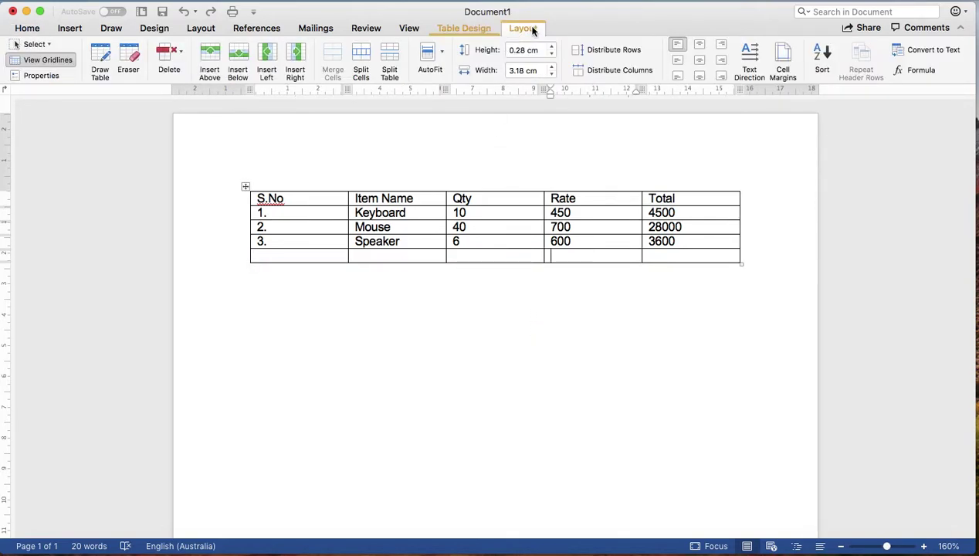
Try erasing the table border beneath Speaker with the eraser, then undo it
left_click(135, 66)
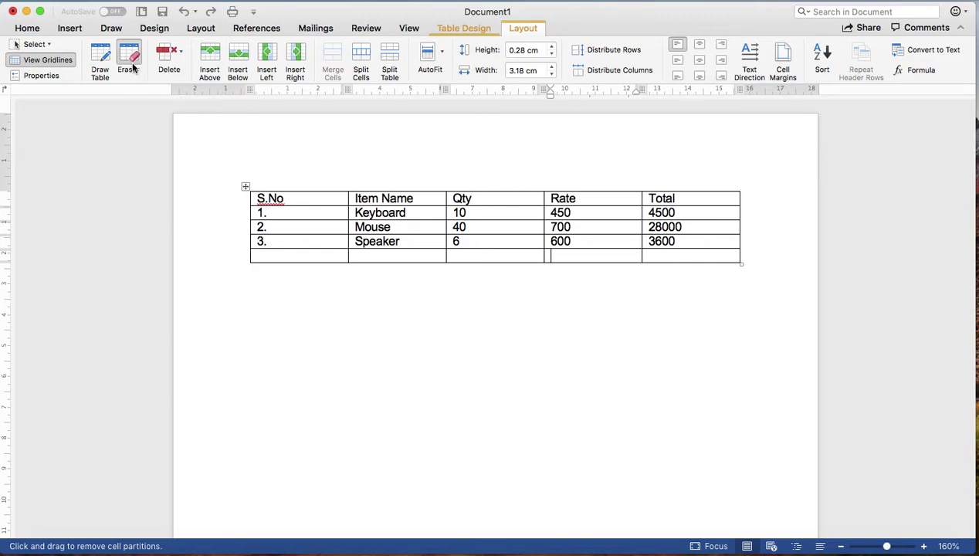
left_click(348, 252)
left_click(354, 251)
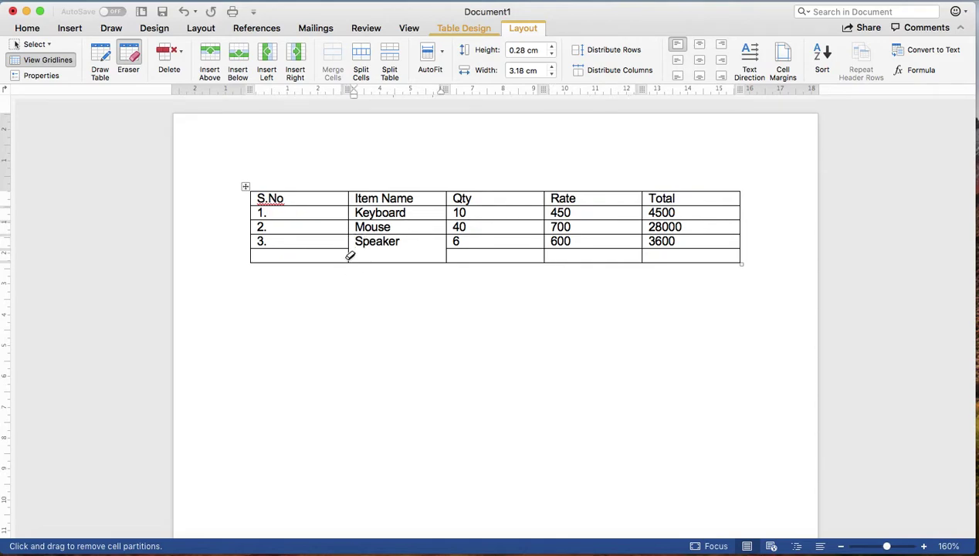
key("super+z")
left_click(352, 254)
left_click(352, 254)
key("super+z")
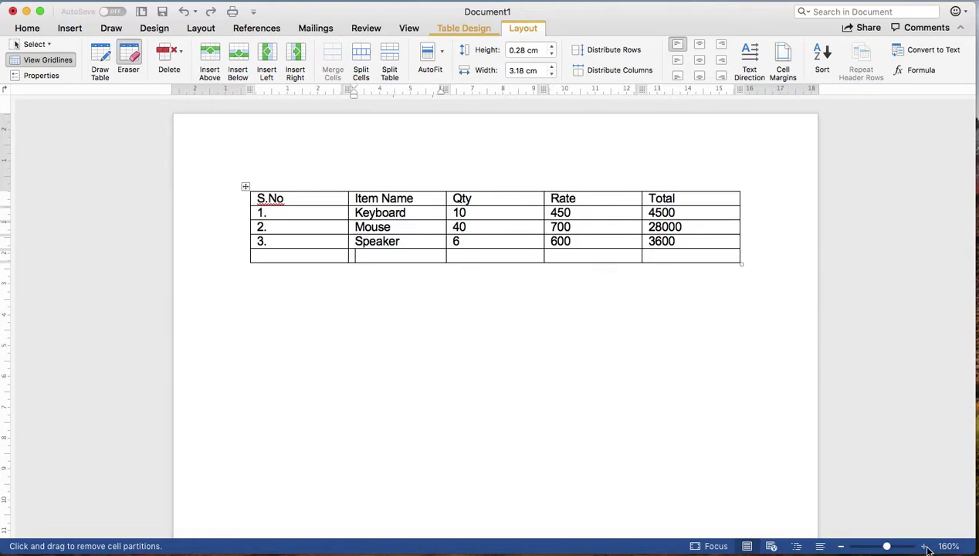
Zoom in and erase the bottom-row dividers between S.No, Item Name and Qty, undoing the last one
left_click(925, 546)
left_click(924, 546)
left_click(925, 546)
left_click(925, 546)
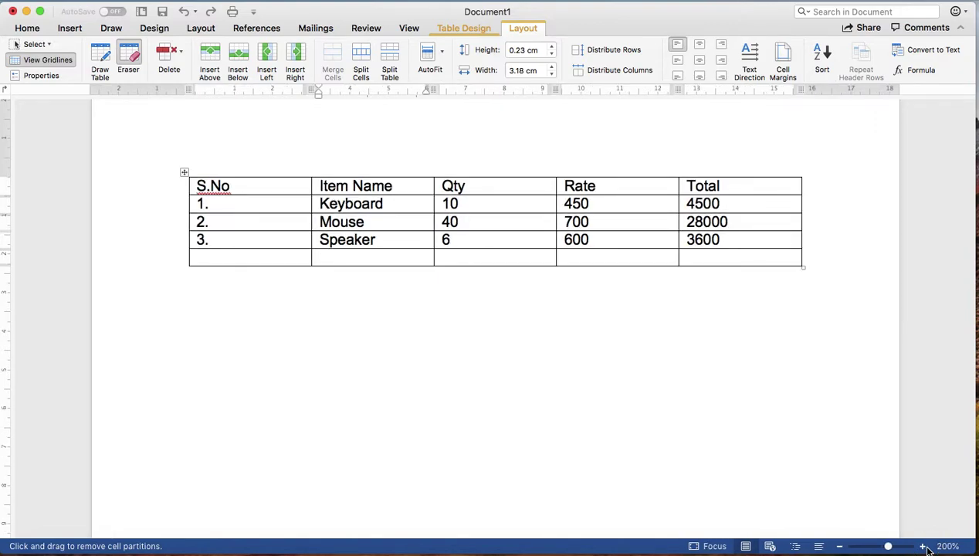
left_click(924, 546)
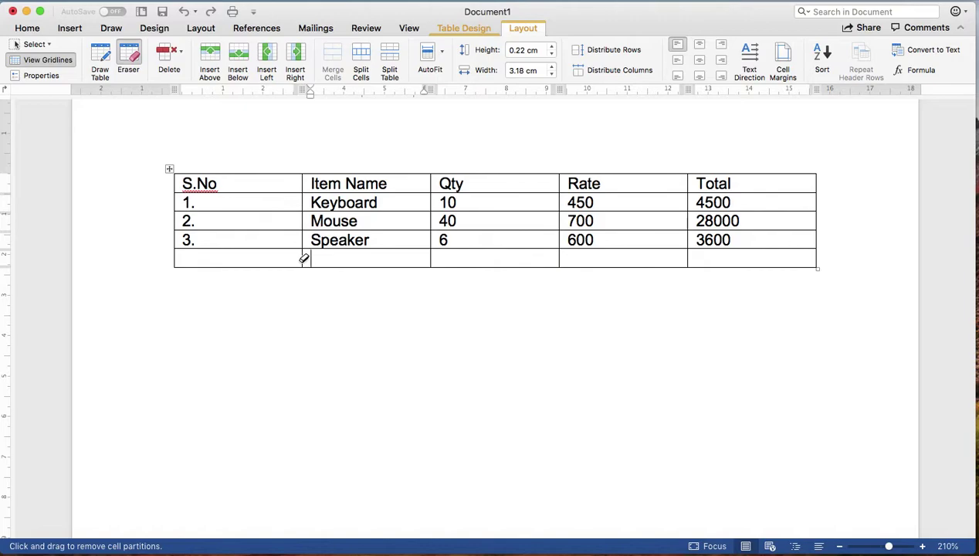
left_click(302, 259)
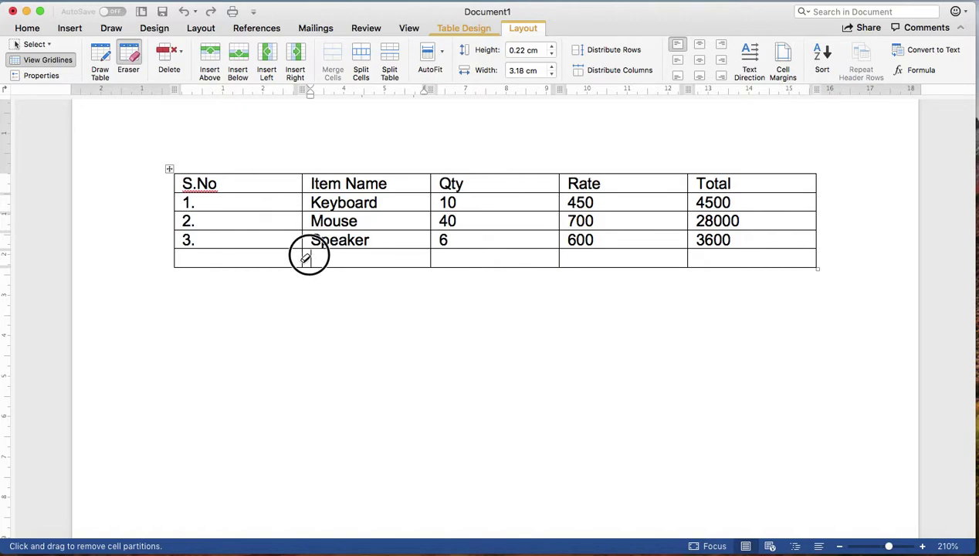
left_click(298, 260)
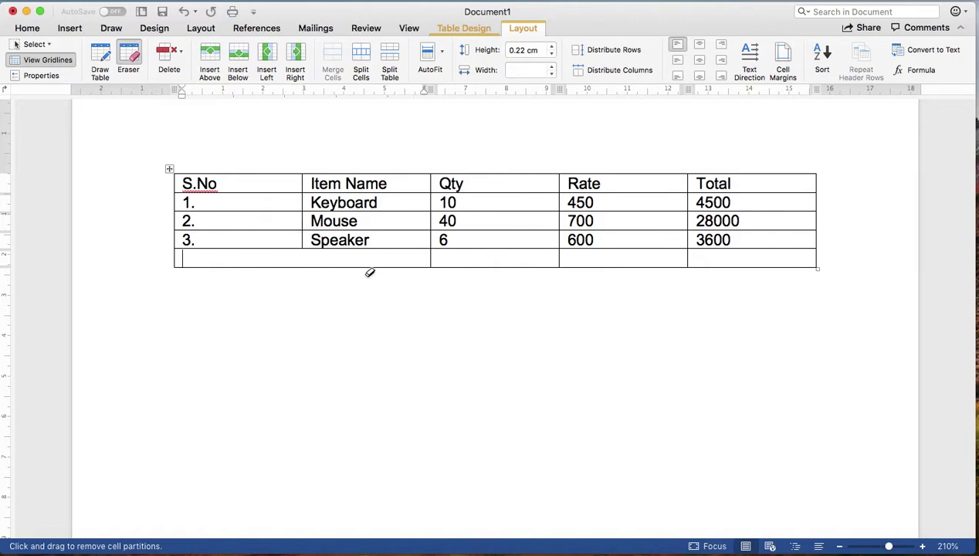
left_click(428, 259)
left_click(556, 259)
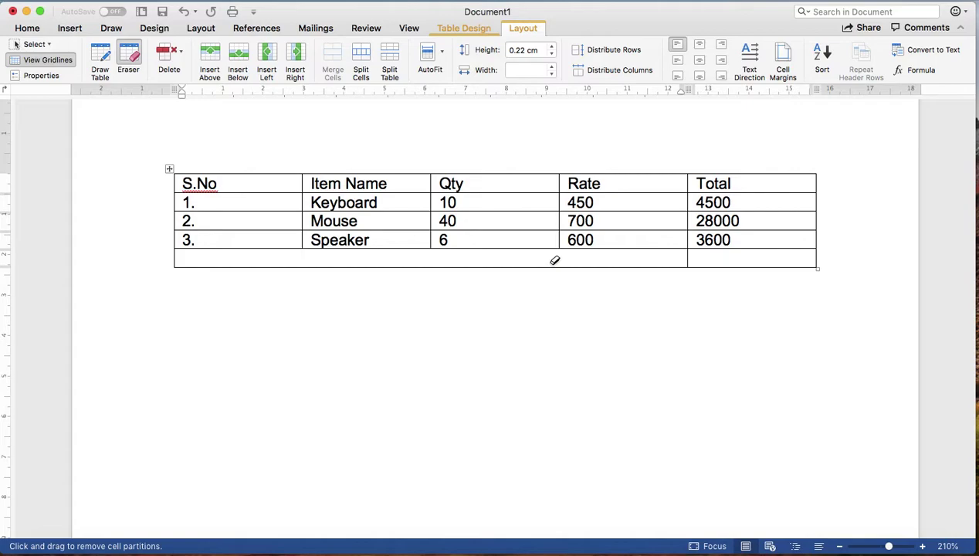
key("super+z")
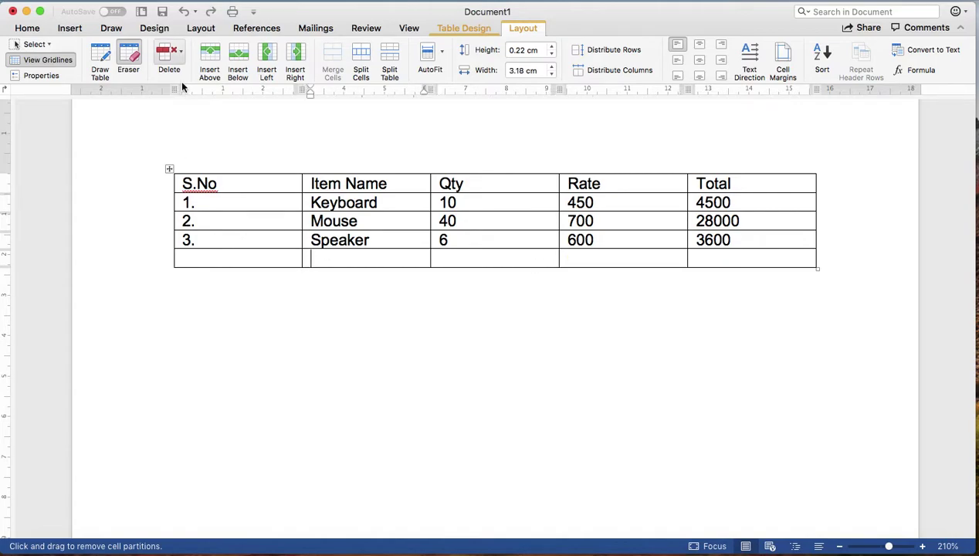
left_click(128, 61)
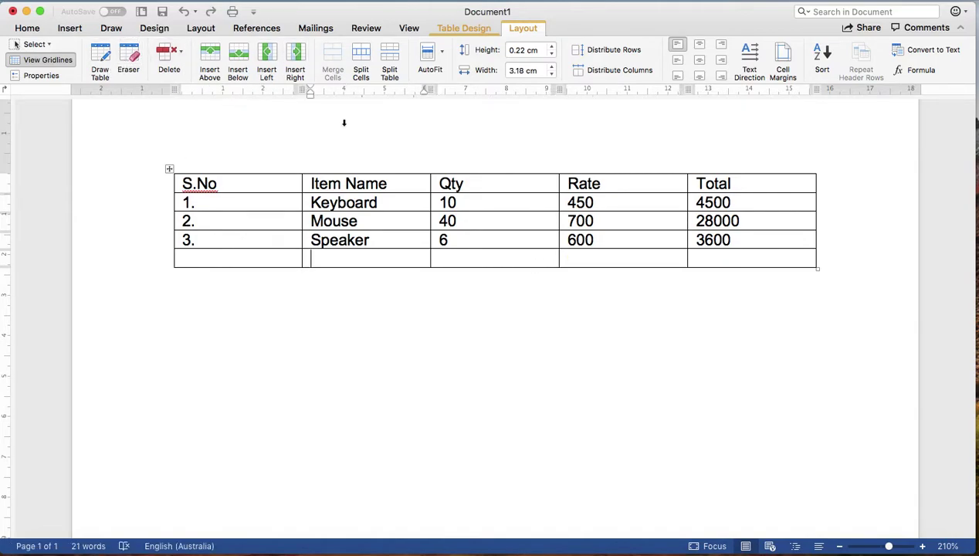
Merge the bottom-row cells S.No through Rate and enter a right-aligned 'Sum Total' label
left_click_drag(585, 257, 278, 260)
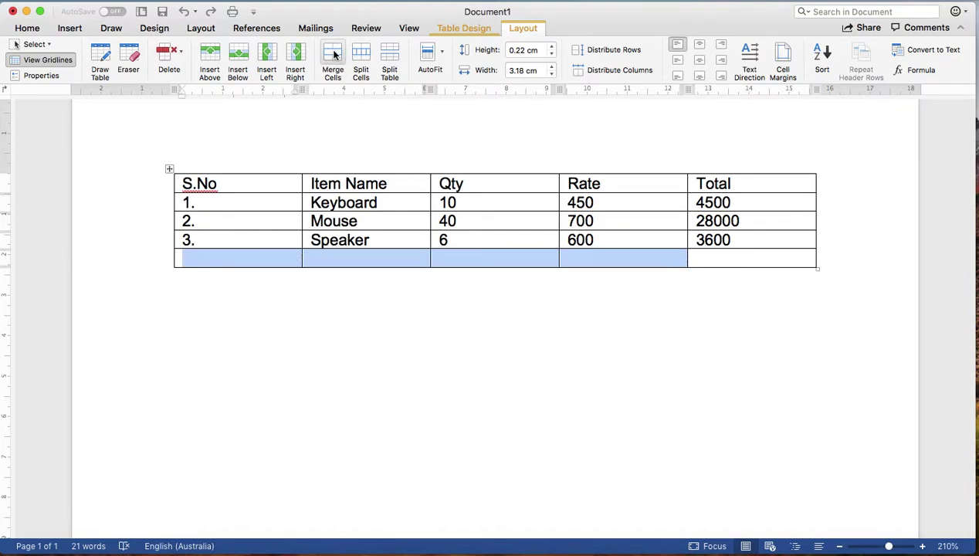
left_click(334, 54)
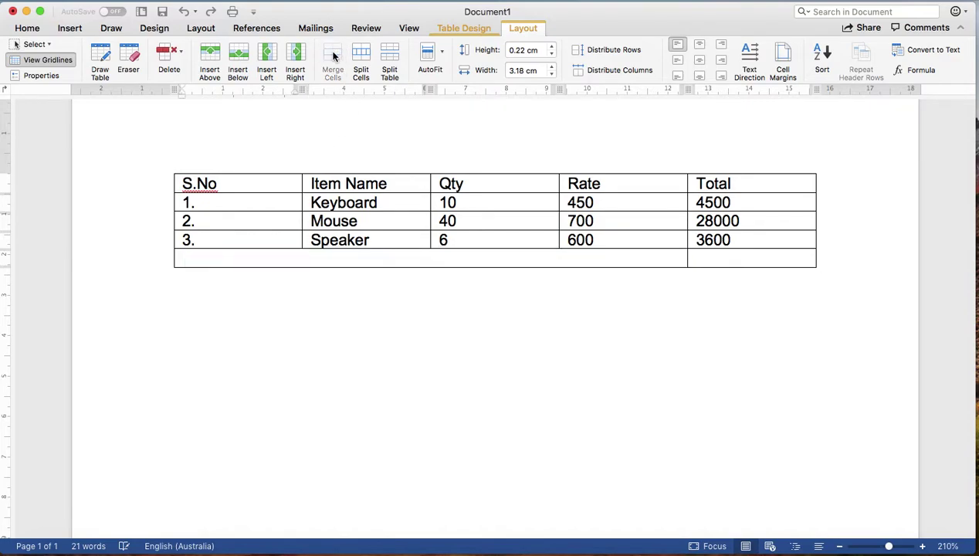
left_click(485, 257)
type("Total")
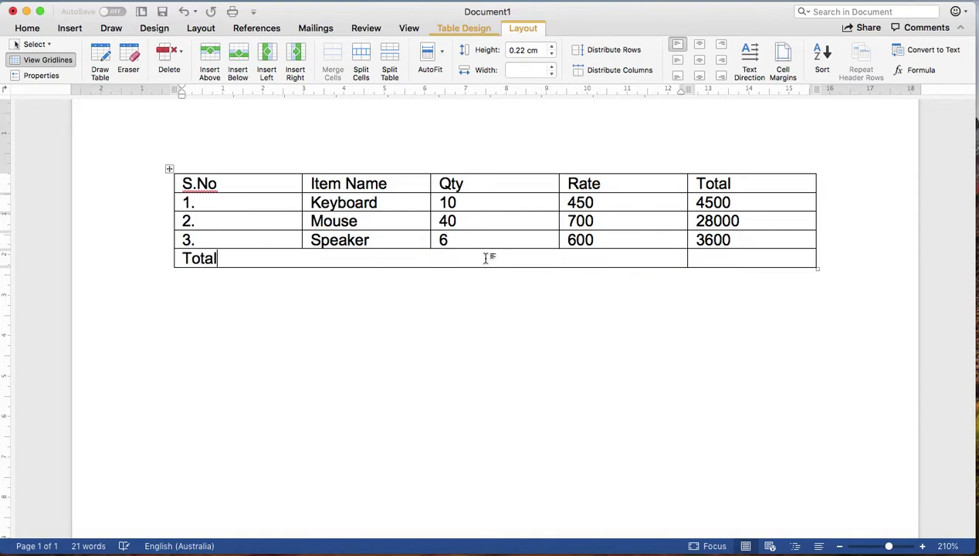
double_click(217, 258)
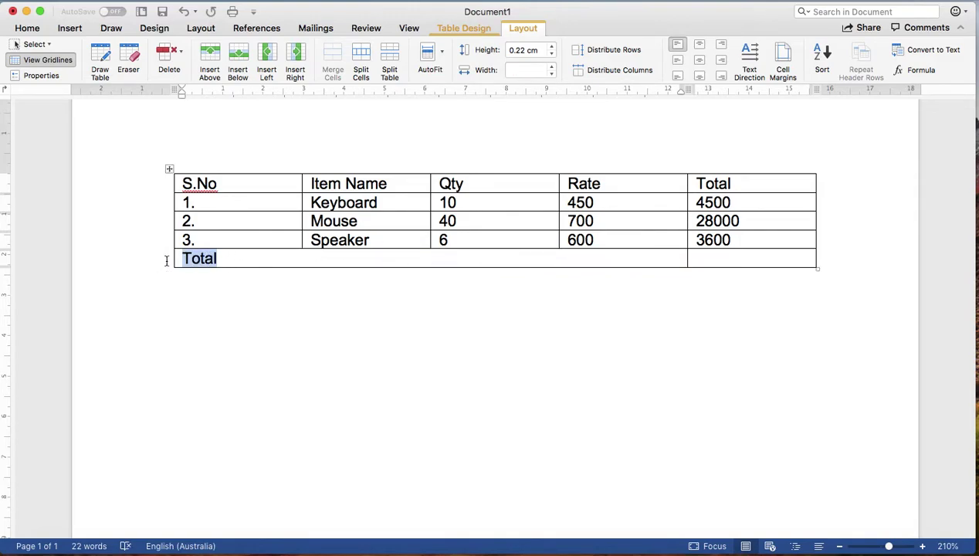
type("S")
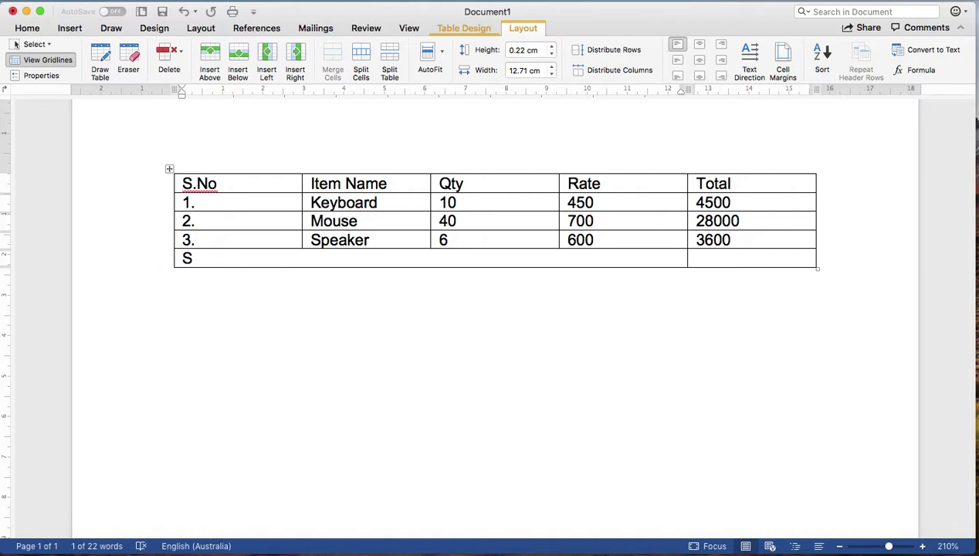
type("um Total")
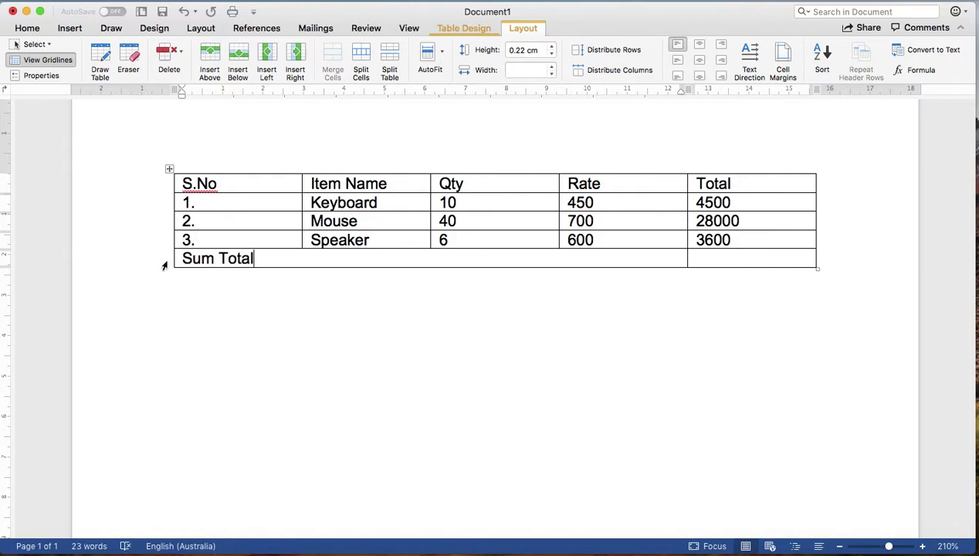
key("super+r")
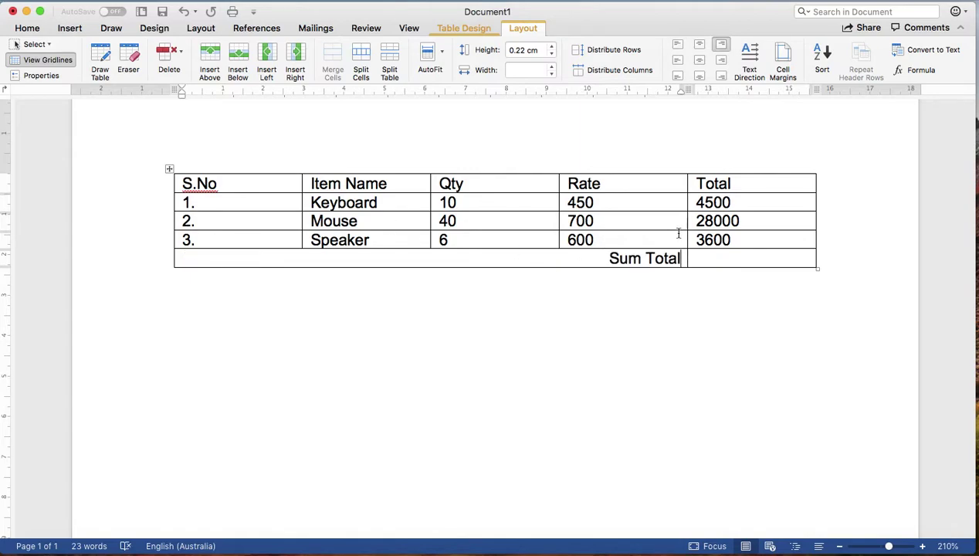
Select the Sum Total label, then place the caret in the empty cell beside it
left_click_drag(683, 257, 610, 258)
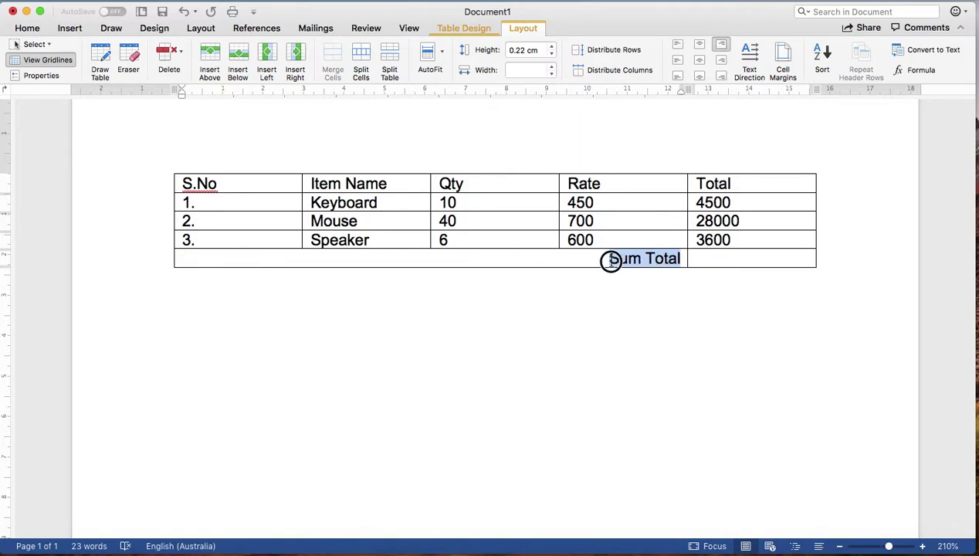
left_click(27, 29)
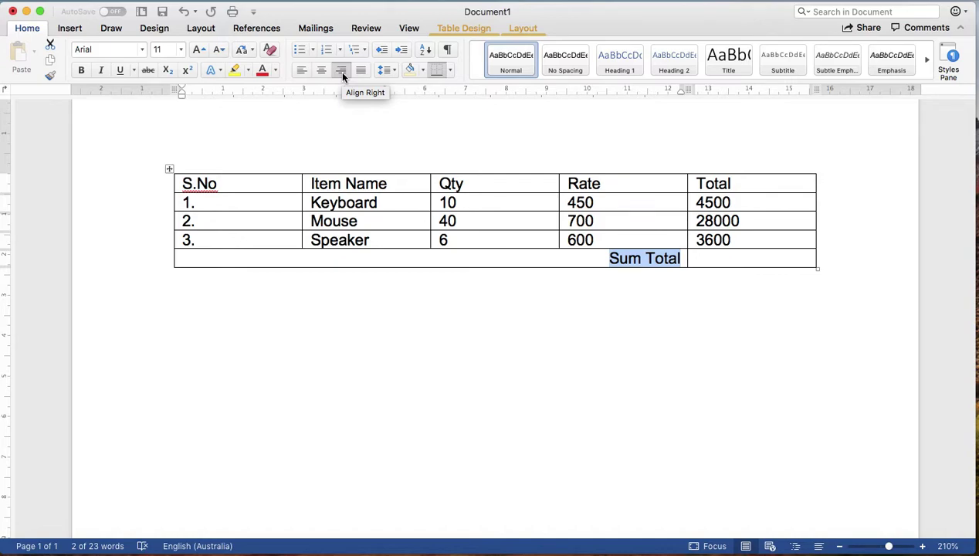
left_click(717, 257)
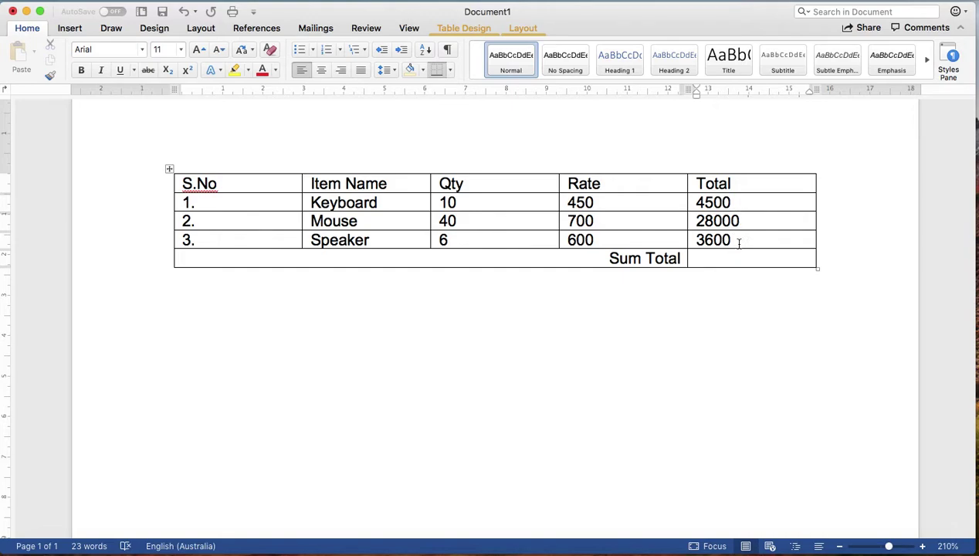
left_click(523, 29)
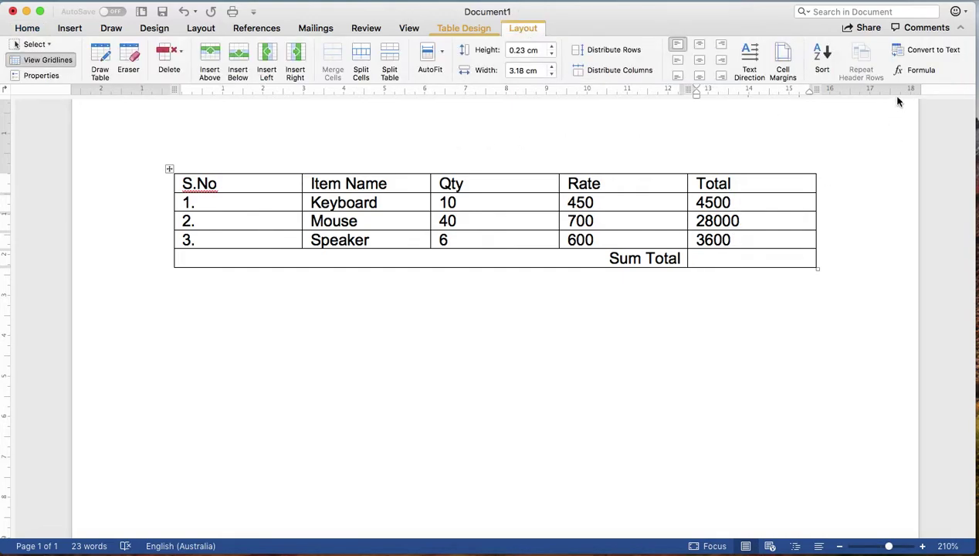
Insert =SUM(ABOVE) beside Sum Total to show 36100, then add a new row below
left_click(916, 71)
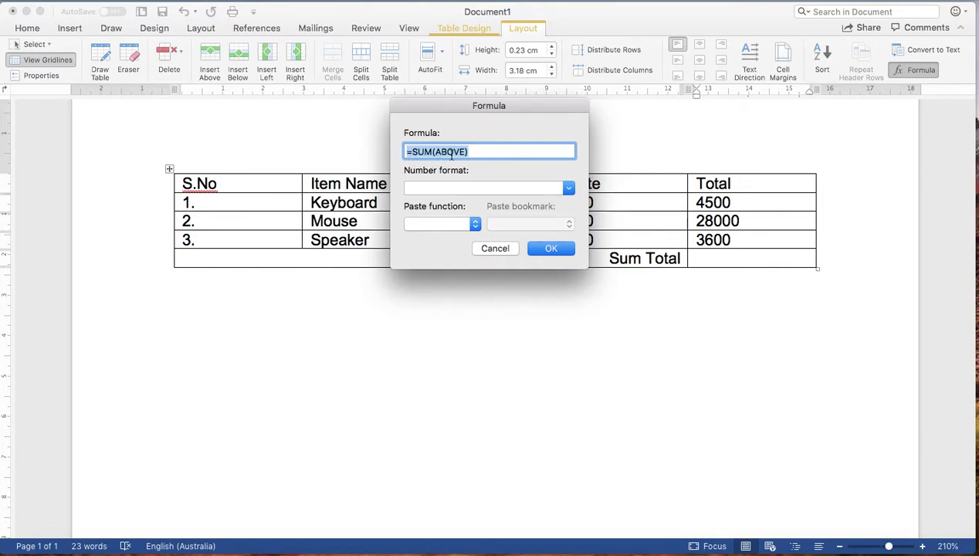
left_click(554, 251)
left_click(554, 251)
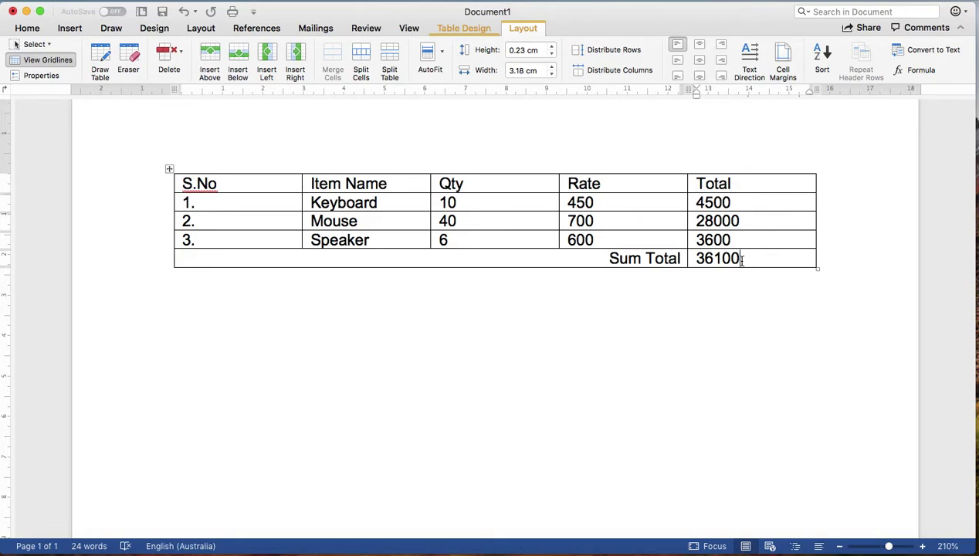
key("Tab")
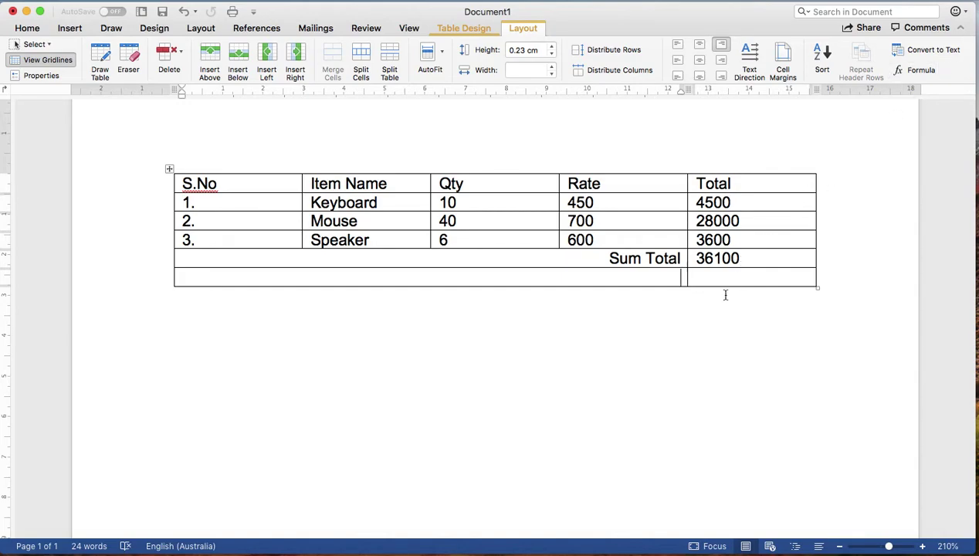
Enter =average(above) in the new row's Total cell
left_click_drag(741, 258, 708, 201)
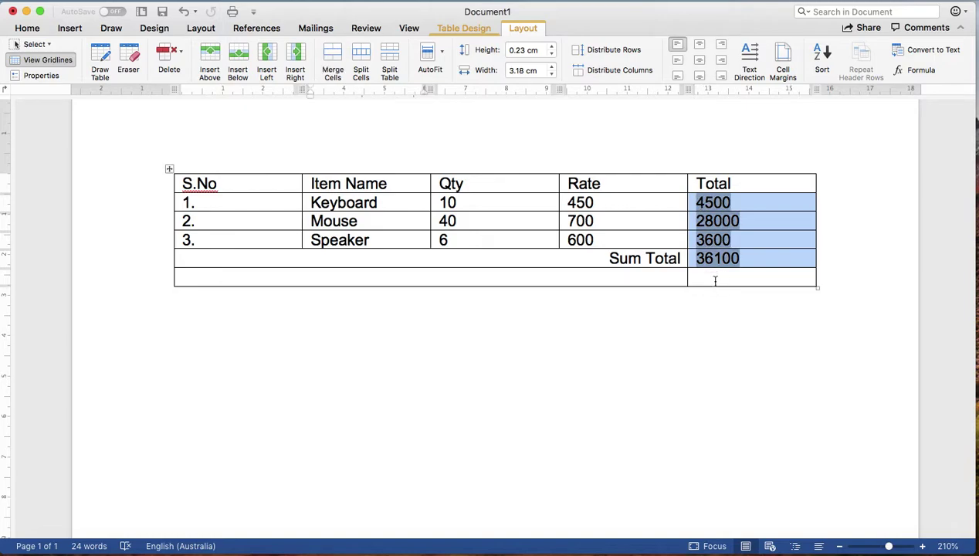
left_click(710, 279)
left_click(912, 70)
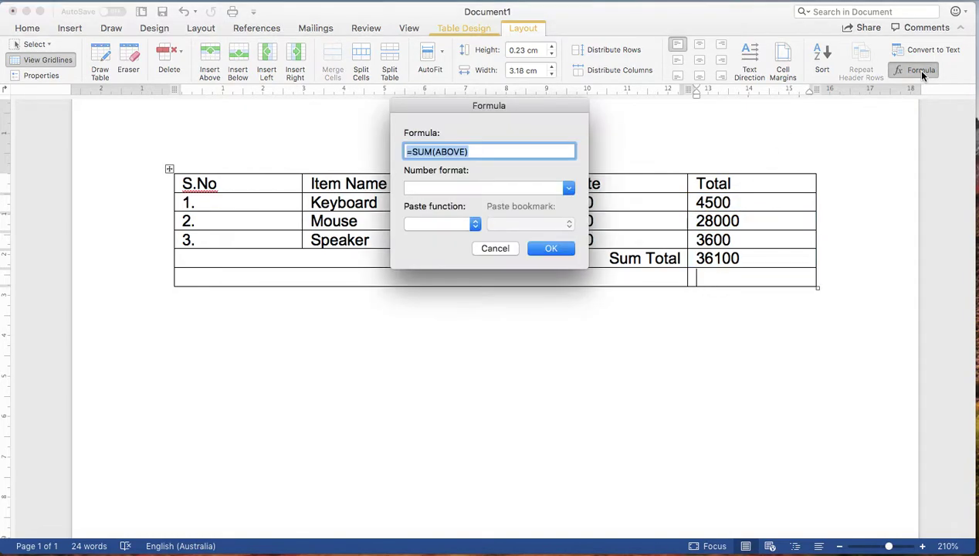
type("=")
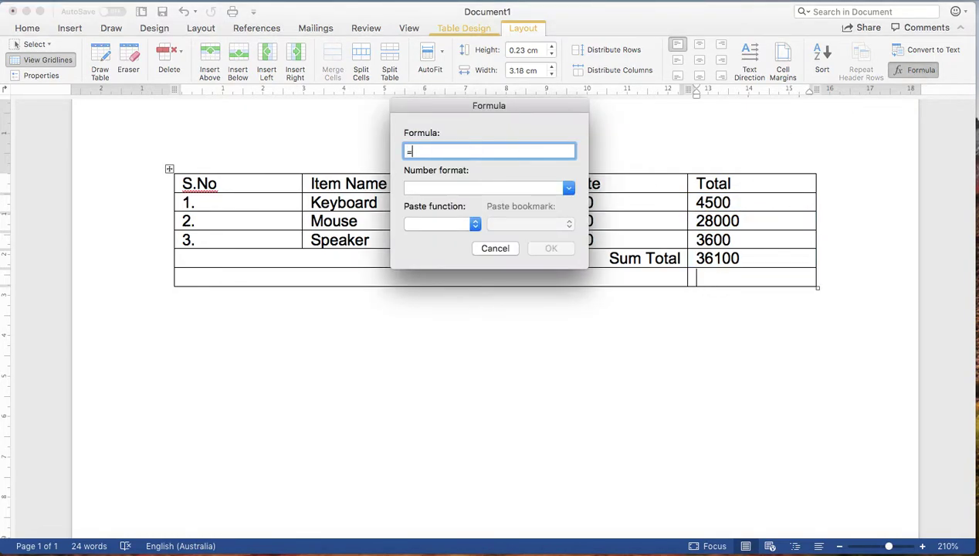
type("average")
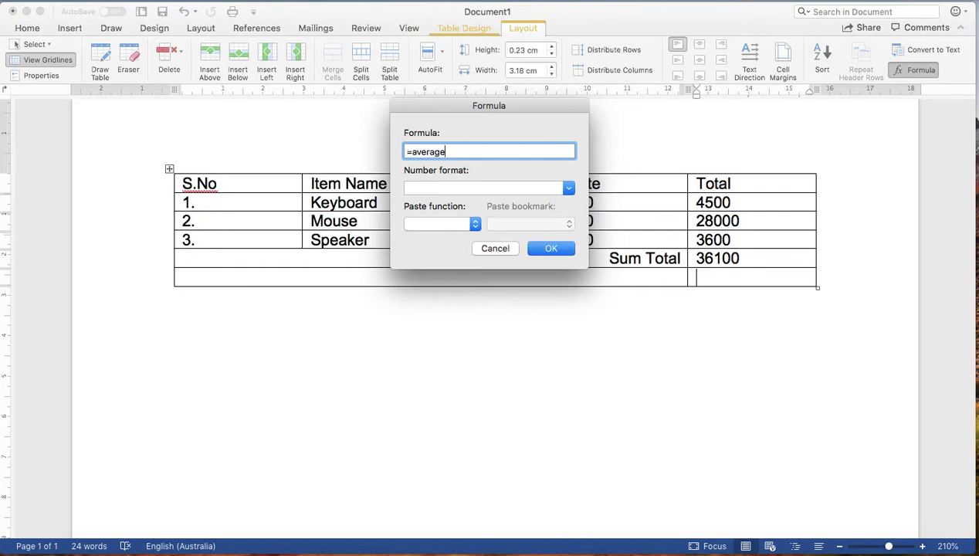
type("(")
type("above")
type(")")
left_click(557, 249)
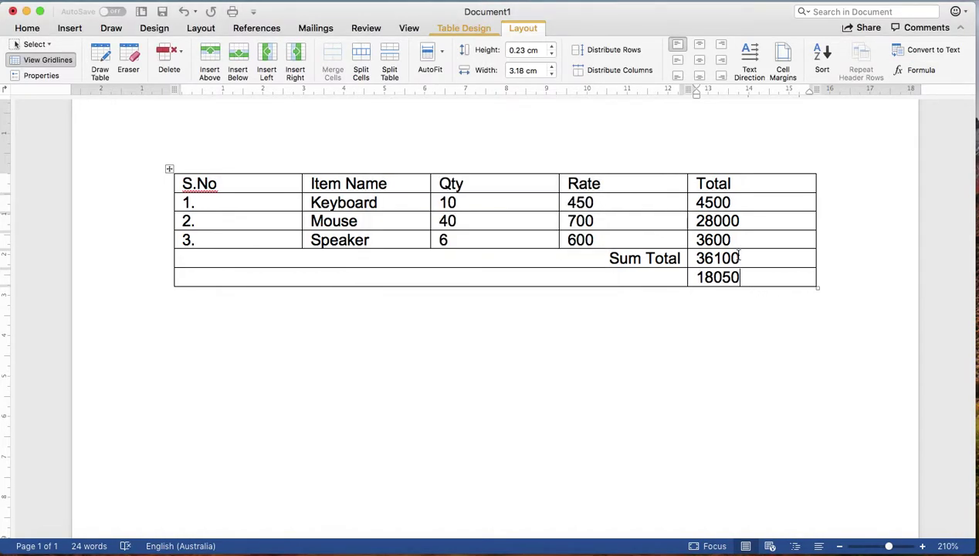
Select the resulting 18050 in the bottom-right cell and delete it
left_click_drag(741, 260, 703, 201)
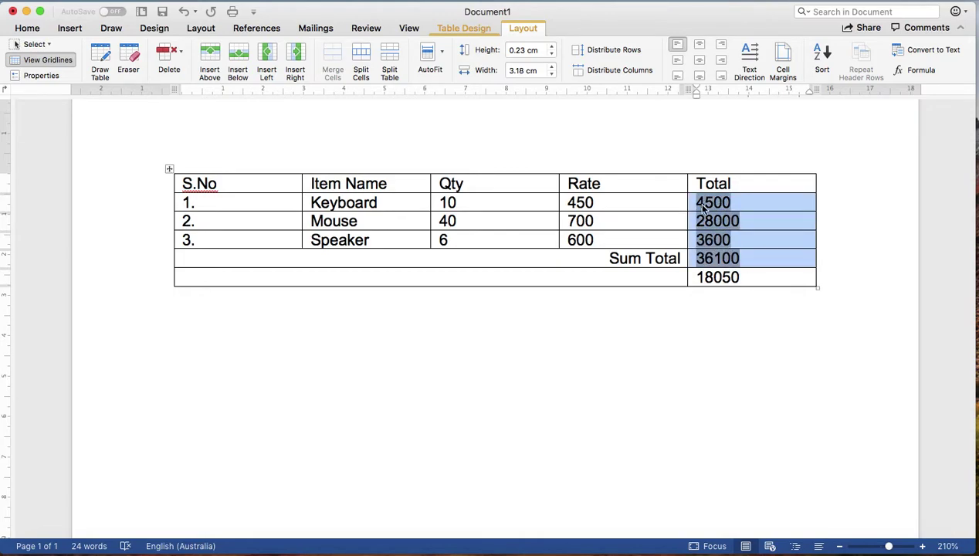
left_click(745, 281)
left_click_drag(743, 279, 694, 280)
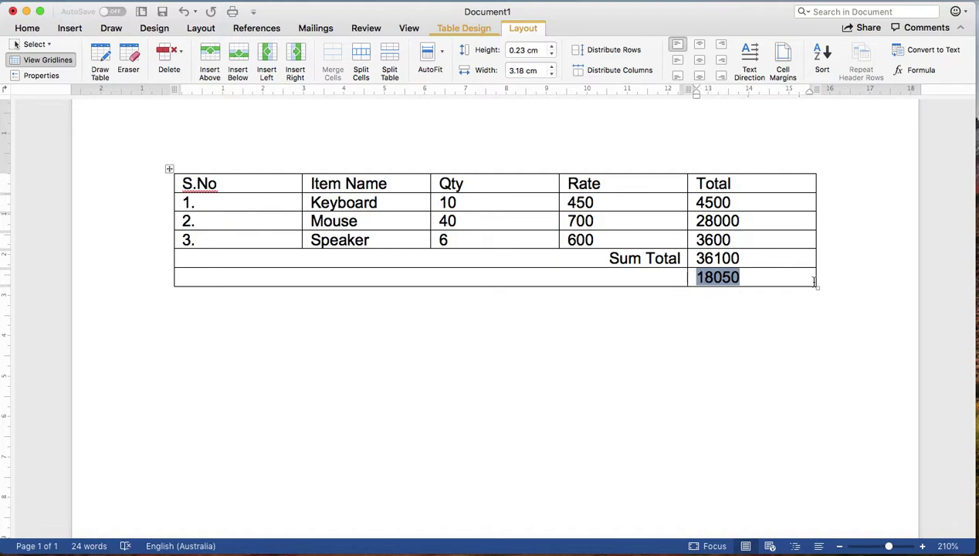
key("BackSpace")
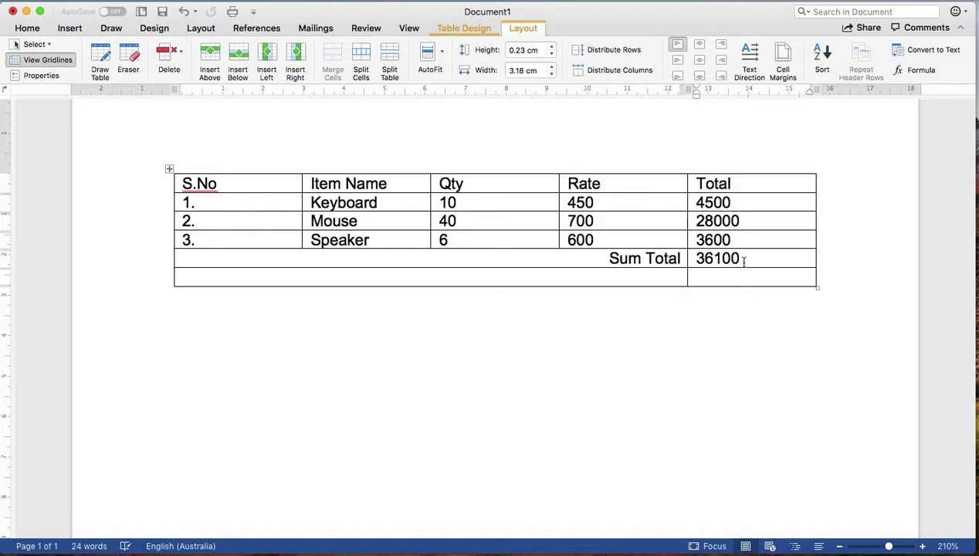
Enter =min(above) in the empty bottom-right cell, giving 3600
left_click_drag(738, 258, 614, 259)
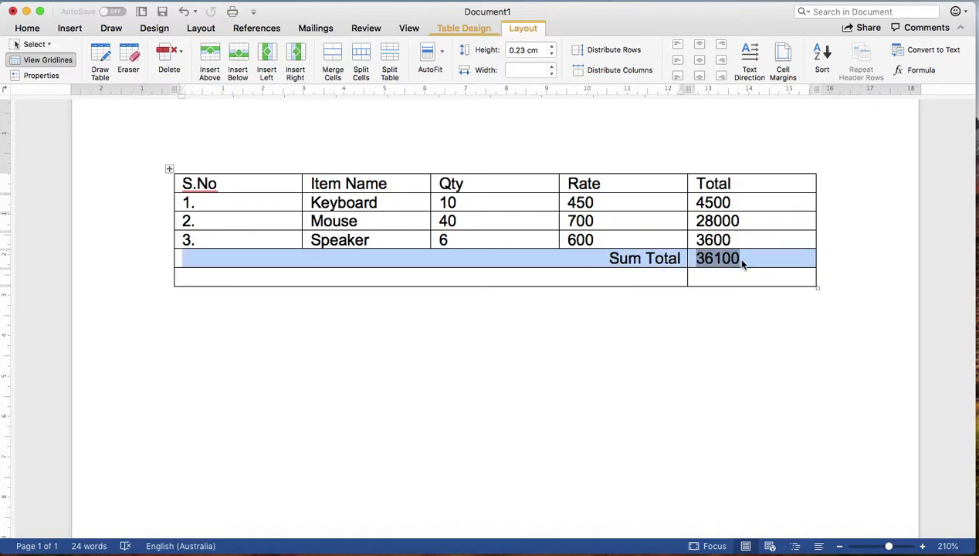
left_click_drag(743, 257, 698, 207)
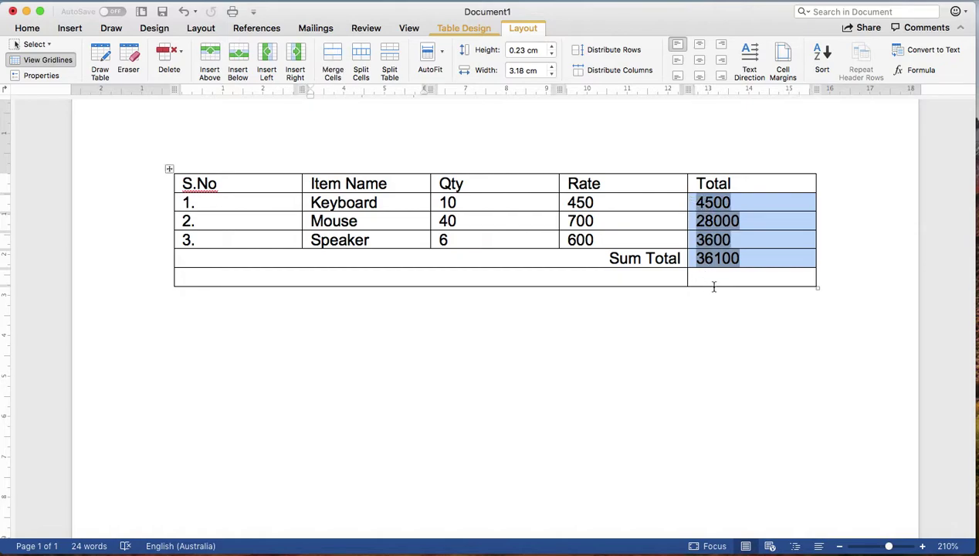
left_click(714, 279)
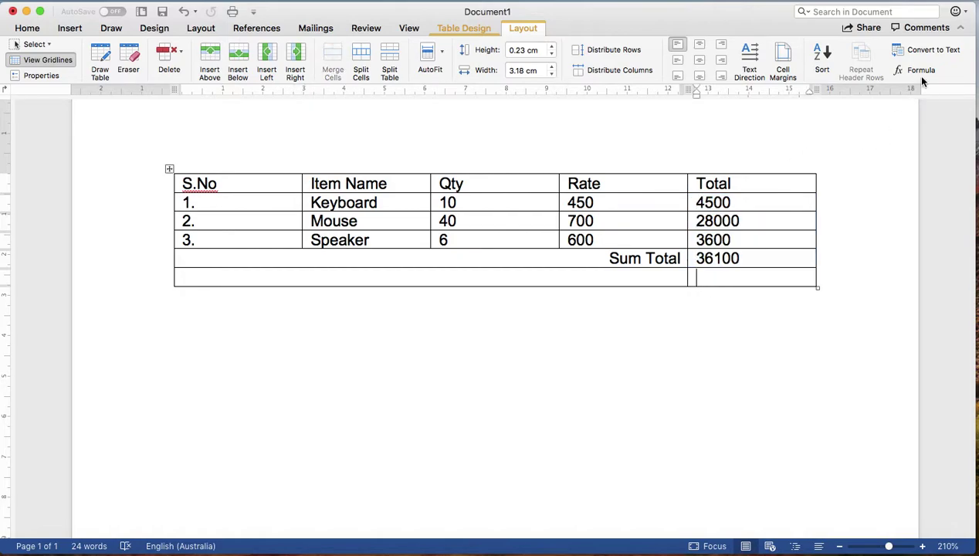
left_click(919, 71)
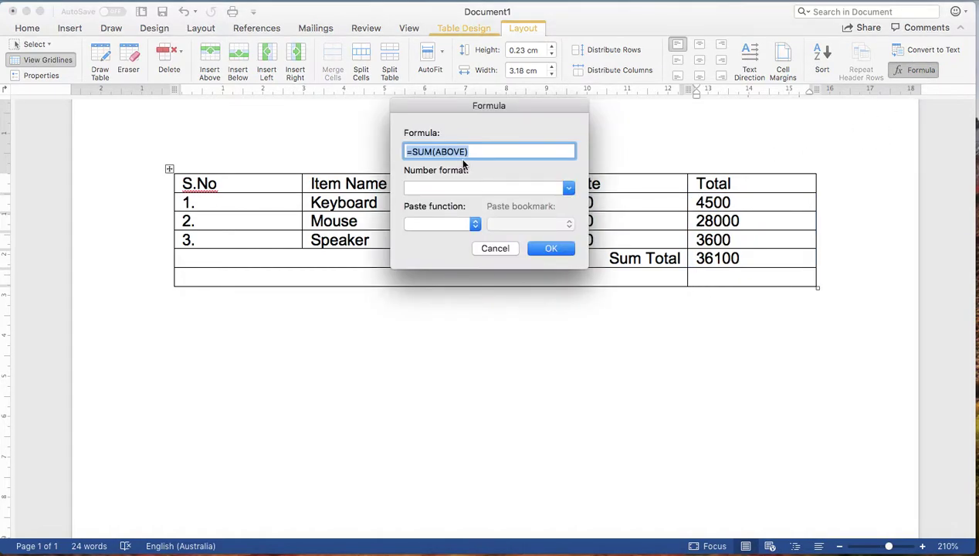
type("=")
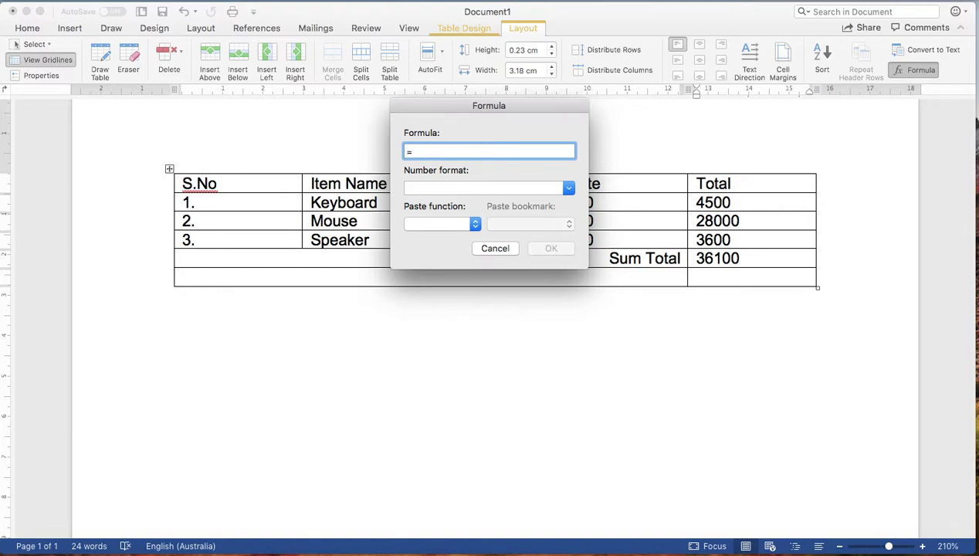
type("min(")
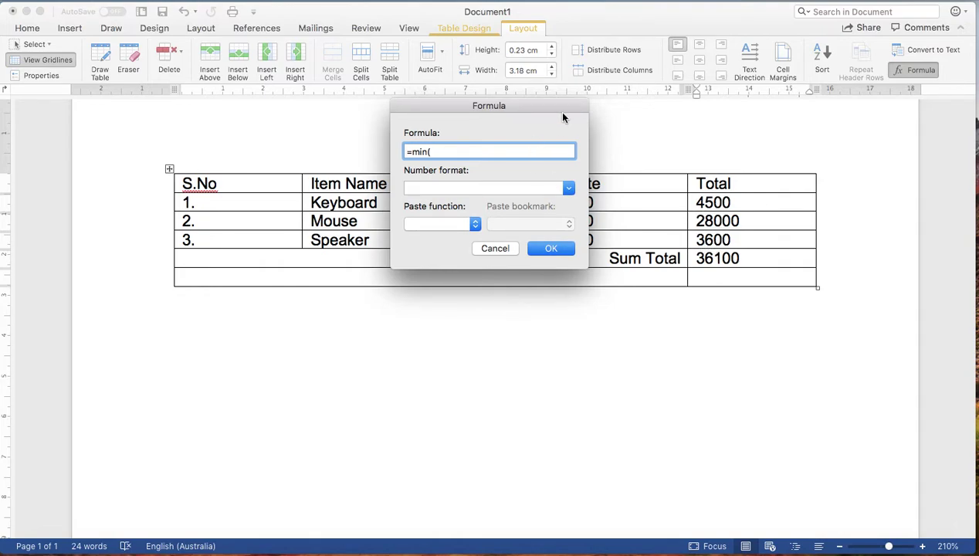
type("ab")
type("ove)")
left_click_drag(455, 152, 431, 152)
left_click(555, 251)
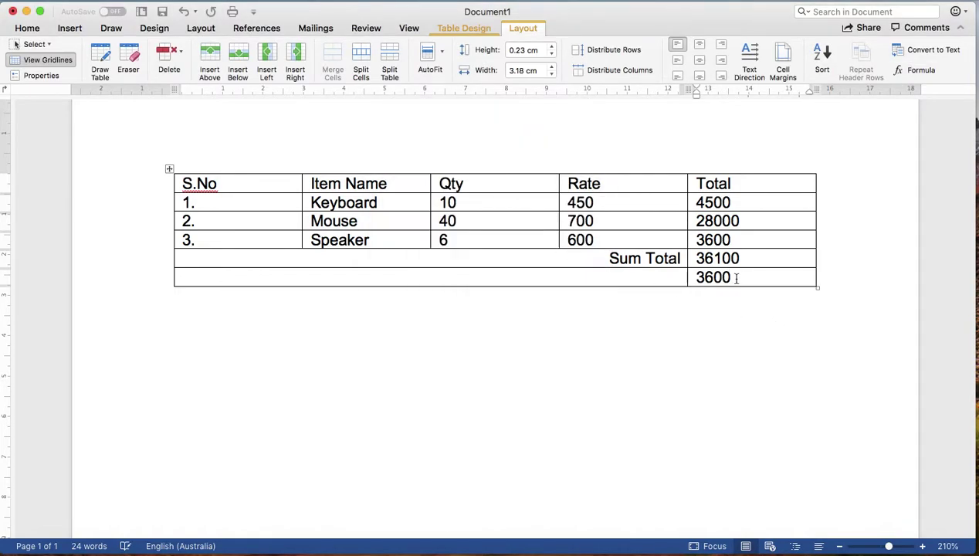
left_click_drag(736, 278, 700, 278)
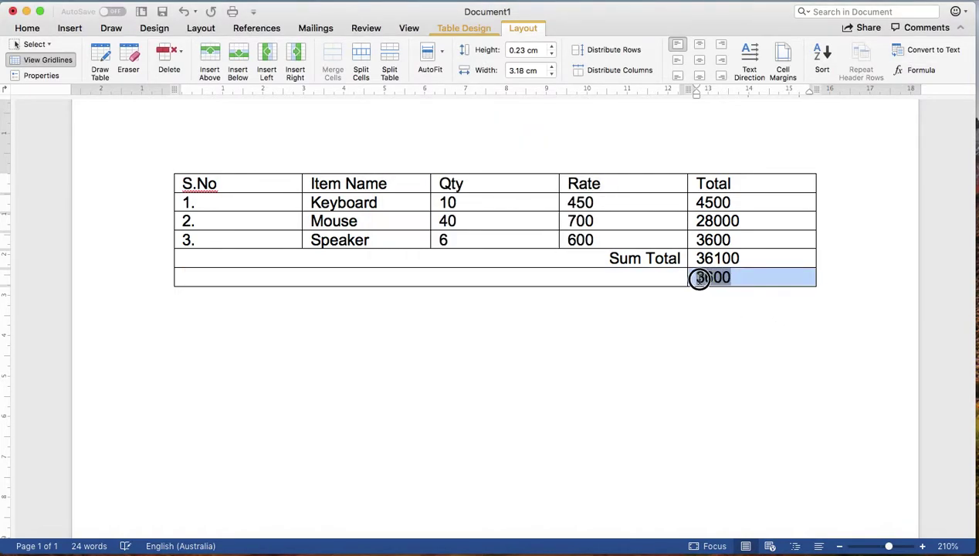
left_click(921, 71)
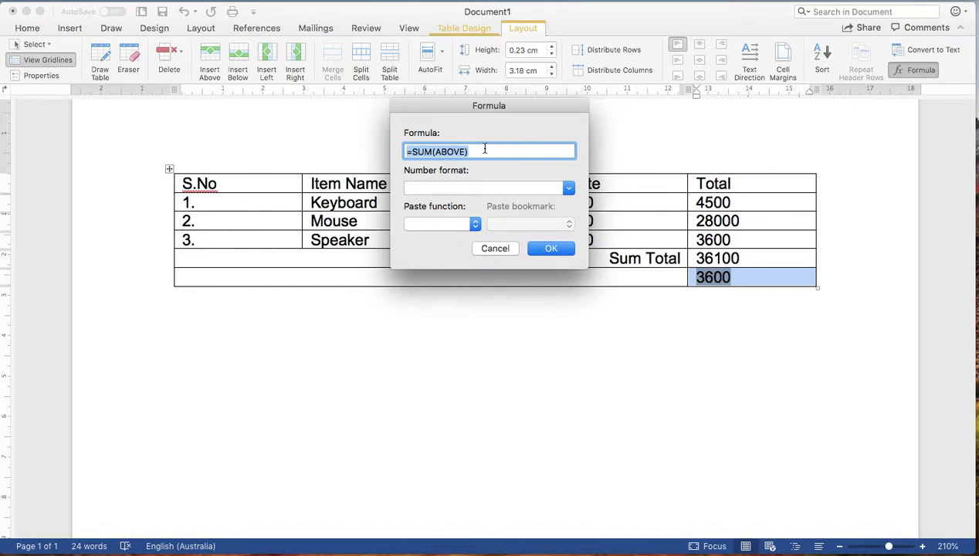
Undo the combined 361003600 result from =max(above) and delete the old 3600
type("=max")
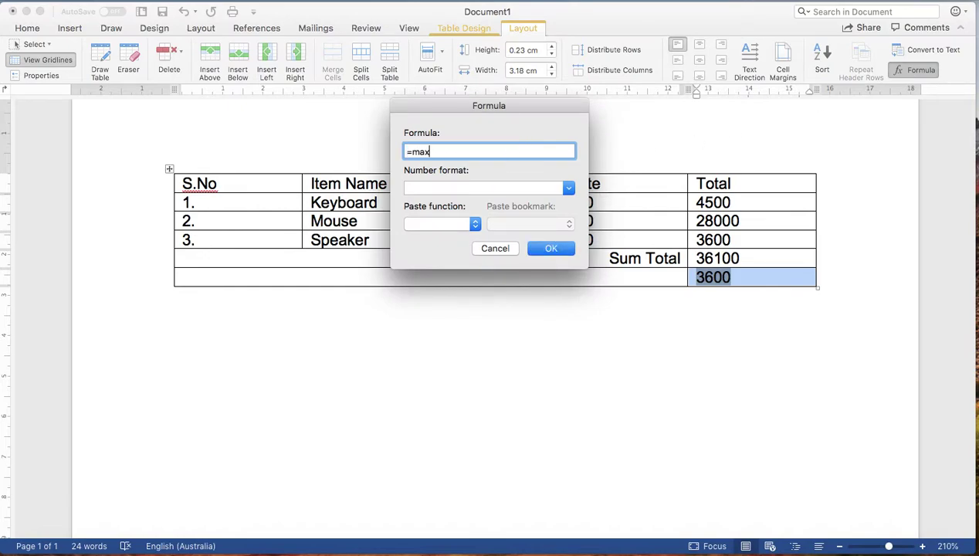
type("(above")
type(")")
left_click(551, 249)
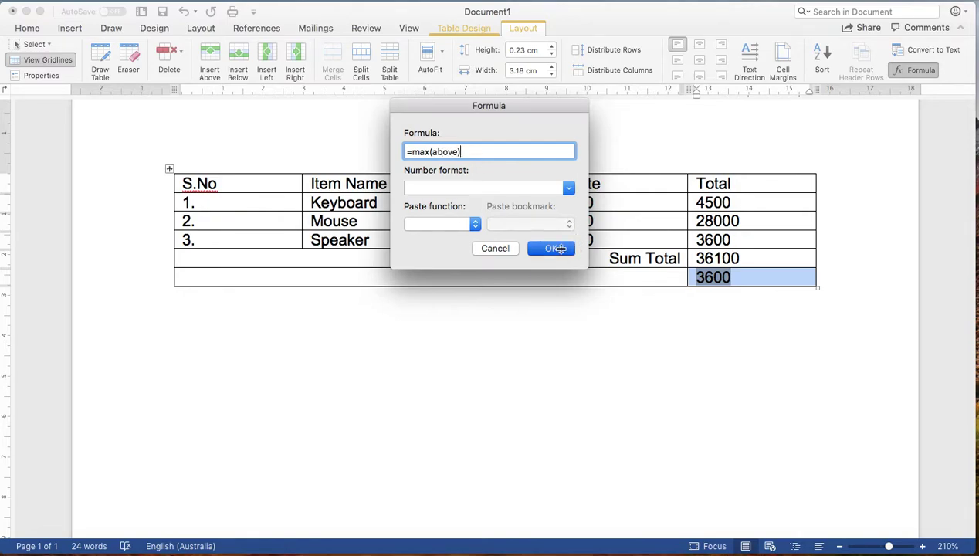
key("super+z")
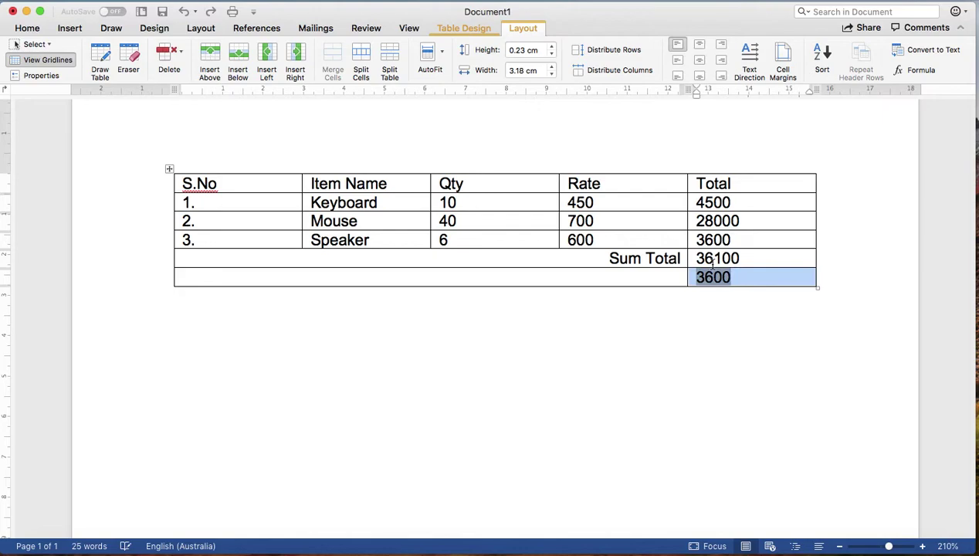
key("BackSpace")
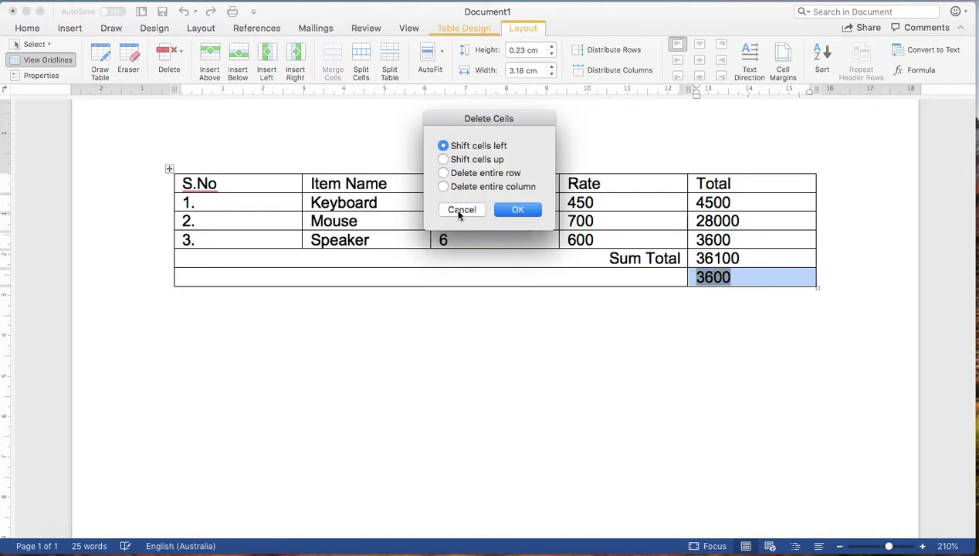
left_click(457, 210)
left_click(743, 276)
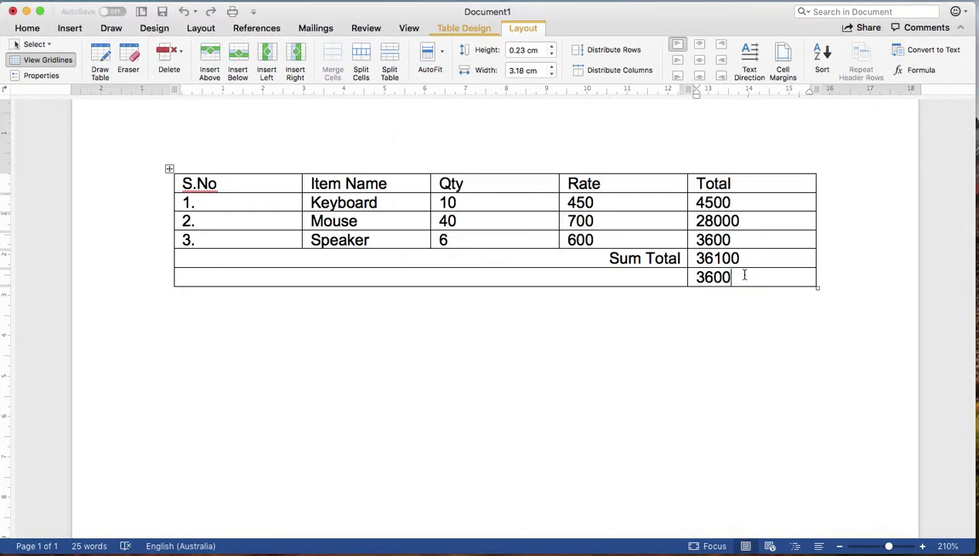
key("BackSpace")
key("BackSpace")
key("BackSpace")
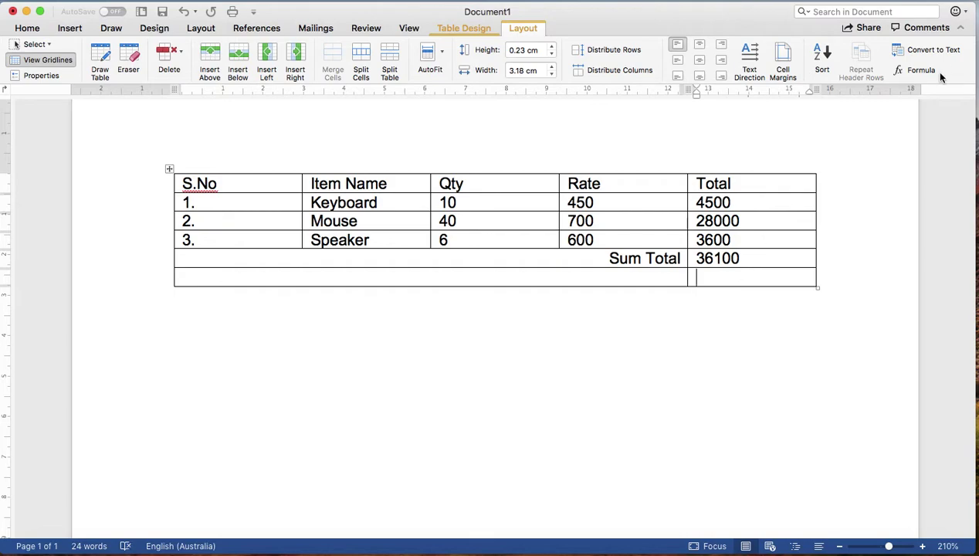
Enter =max(above) in the emptied bottom cell, giving 36100
left_click(918, 71)
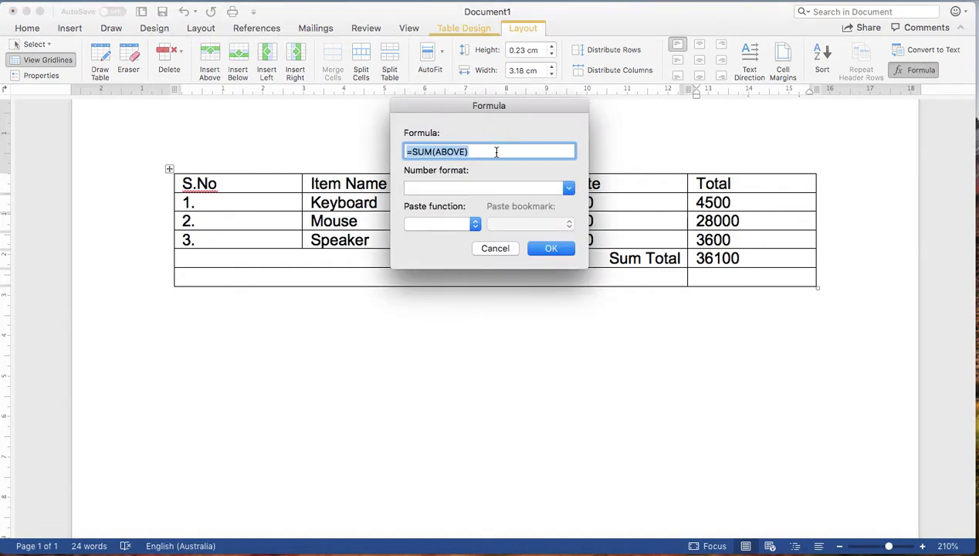
type("=")
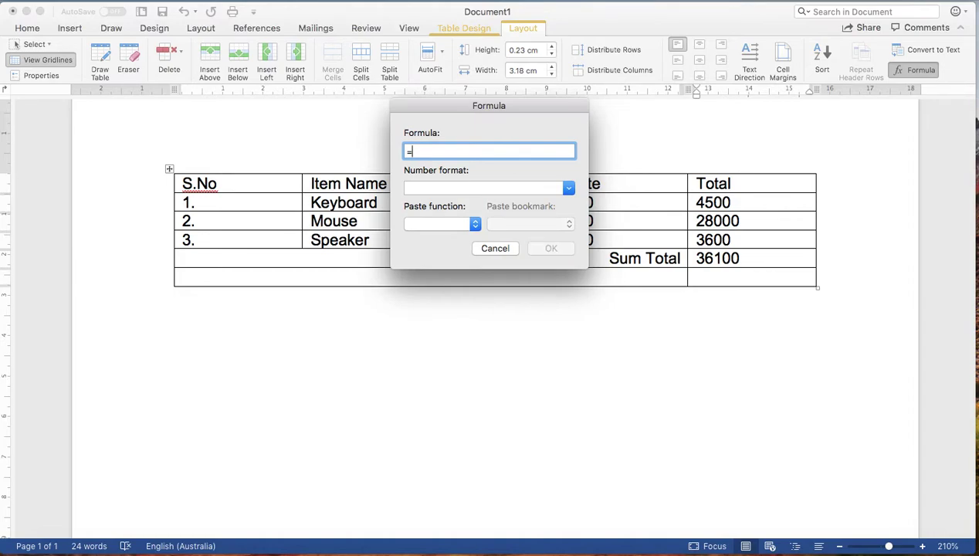
type("max(")
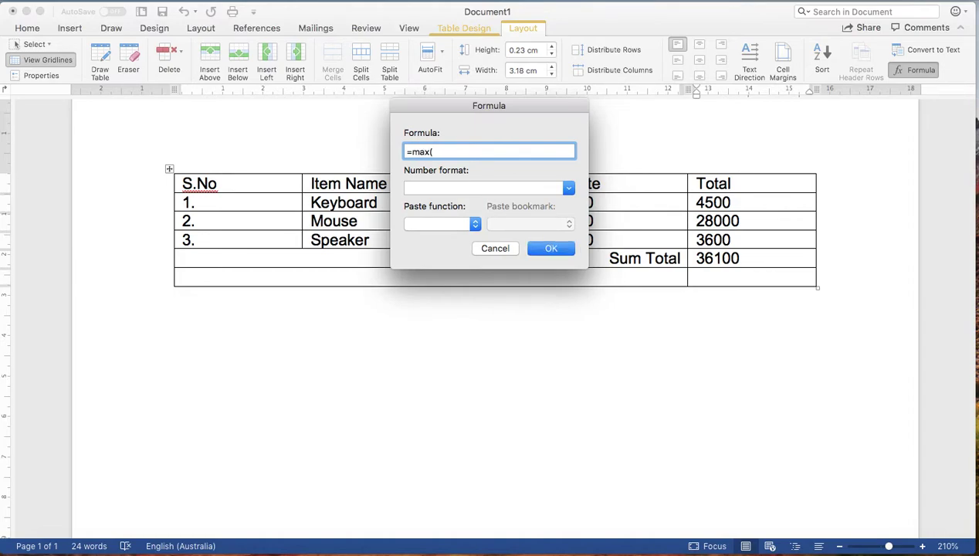
type("above)")
left_click(550, 248)
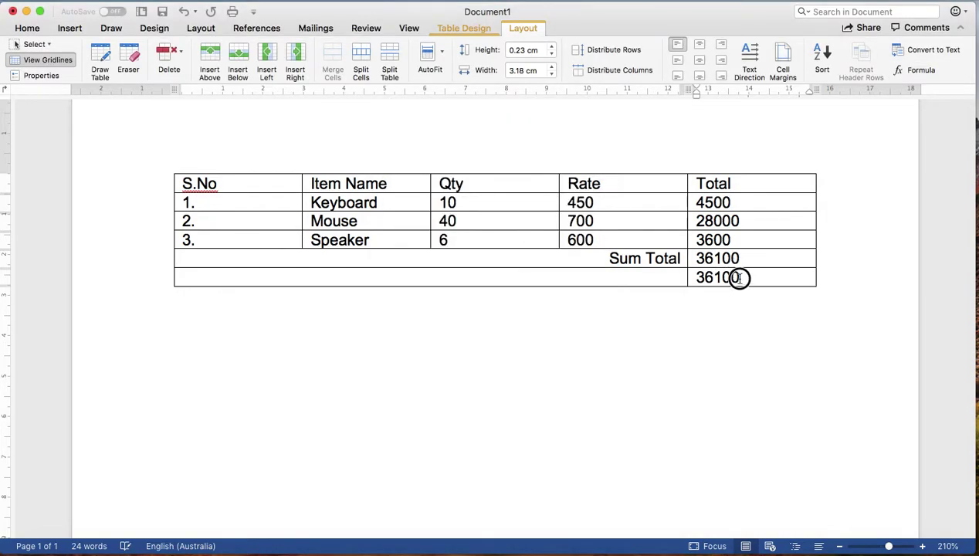
mouse_move(739, 277)
left_mouse_down()
mouse_move(626, 259)
mouse_move(694, 266)
left_mouse_up()
Select the entire item table and convert it to text separated by tabs
left_click(748, 262)
mouse_move(747, 277)
left_mouse_down()
mouse_move(515, 270)
mouse_move(195, 188)
left_mouse_up()
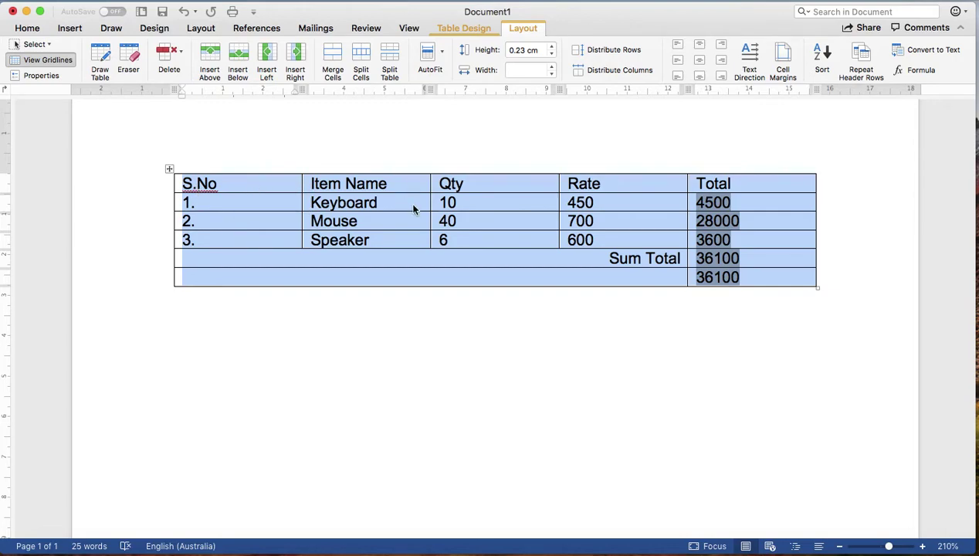
left_click(766, 240)
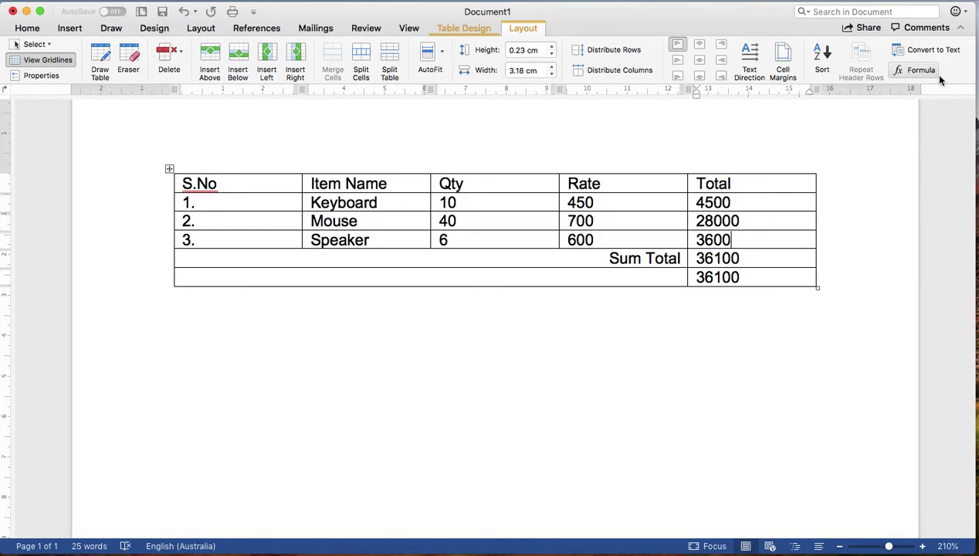
left_click_drag(747, 276, 206, 183)
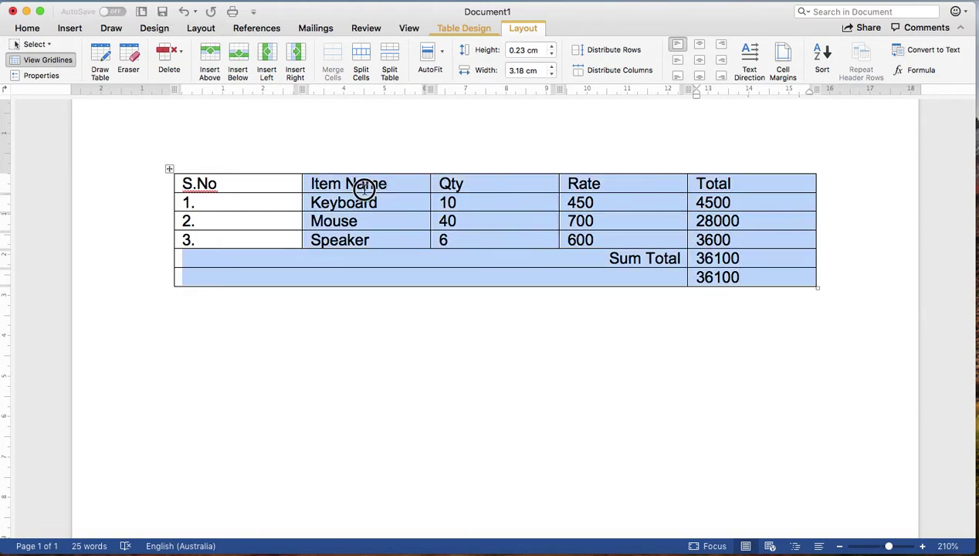
left_click(950, 51)
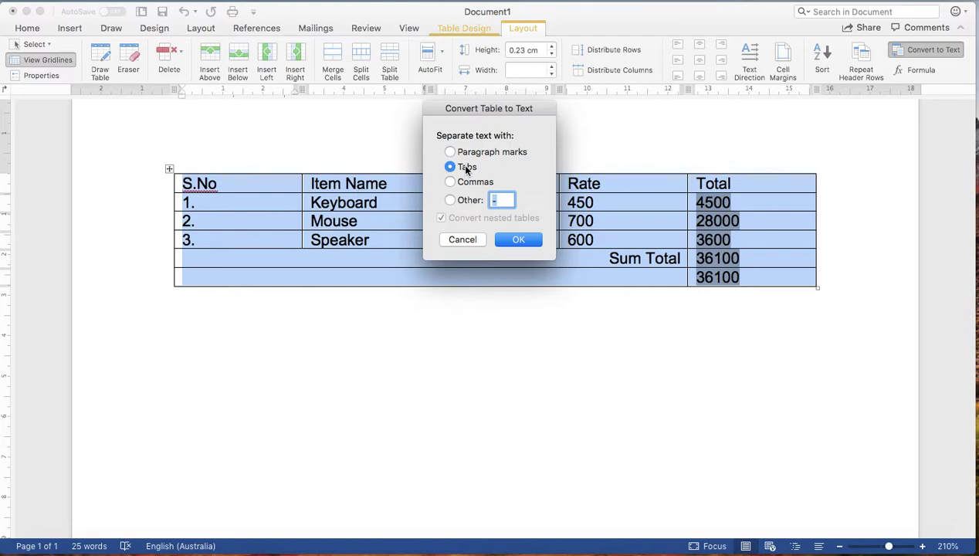
left_click(518, 240)
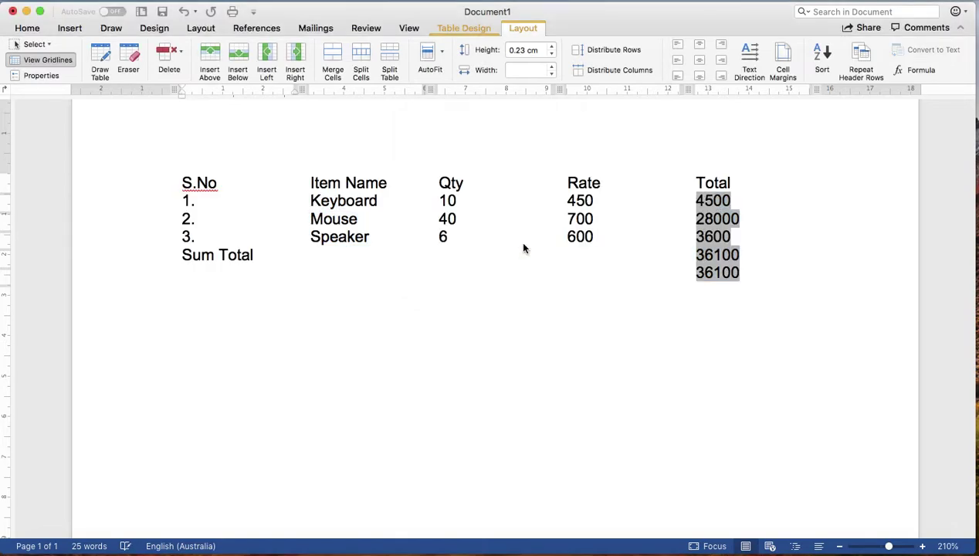
left_click(390, 348)
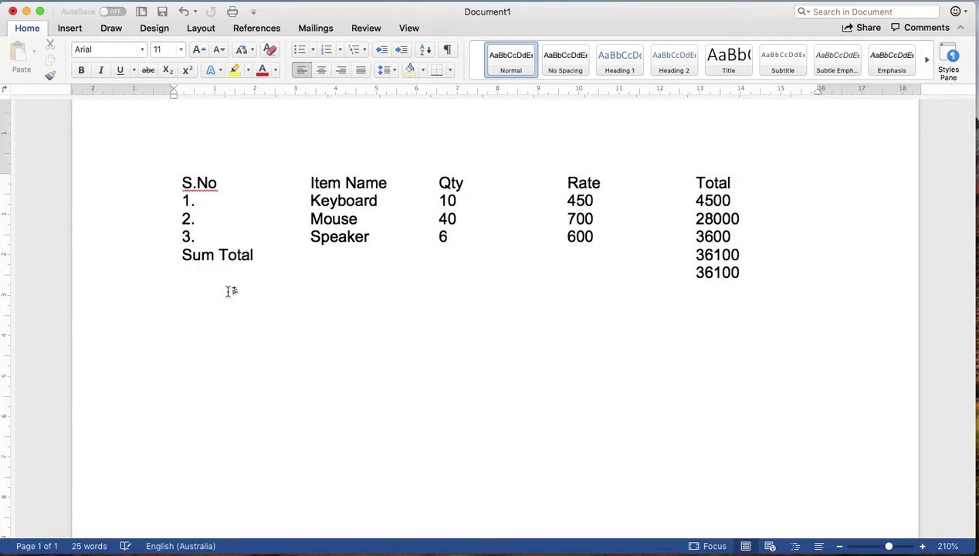
Leave the item list unconverted and add an empty line below it
left_click(226, 186)
left_click_drag(745, 272, 187, 182)
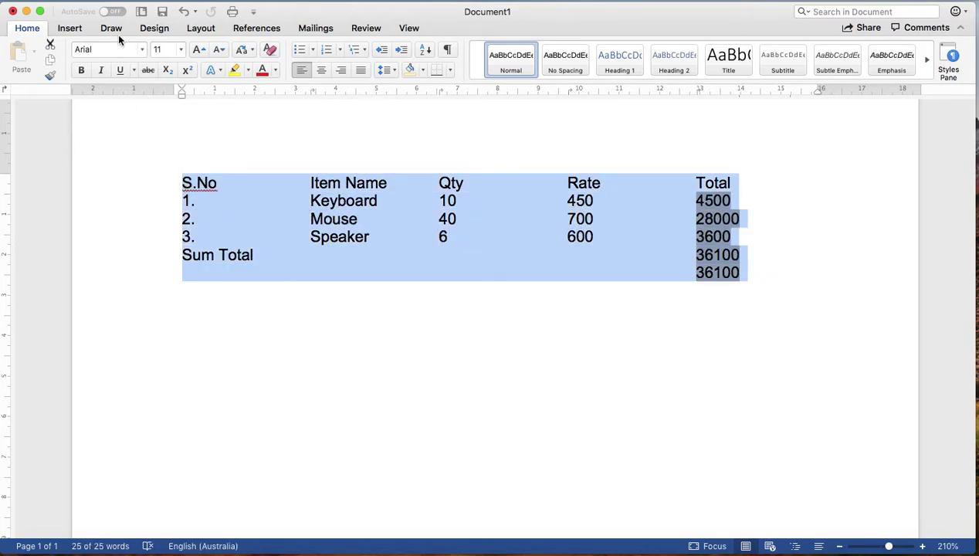
left_click(74, 29)
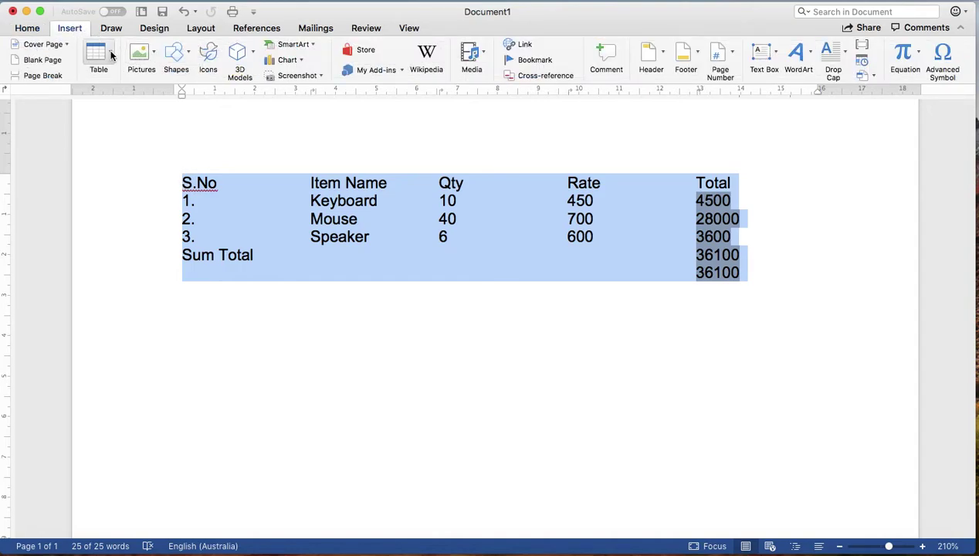
left_click(111, 54)
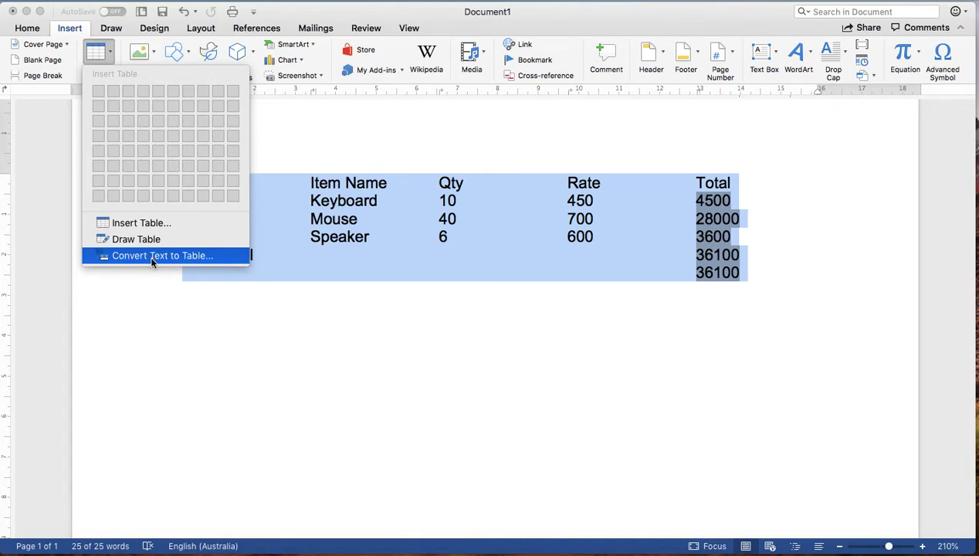
left_click(353, 364)
left_click(353, 359)
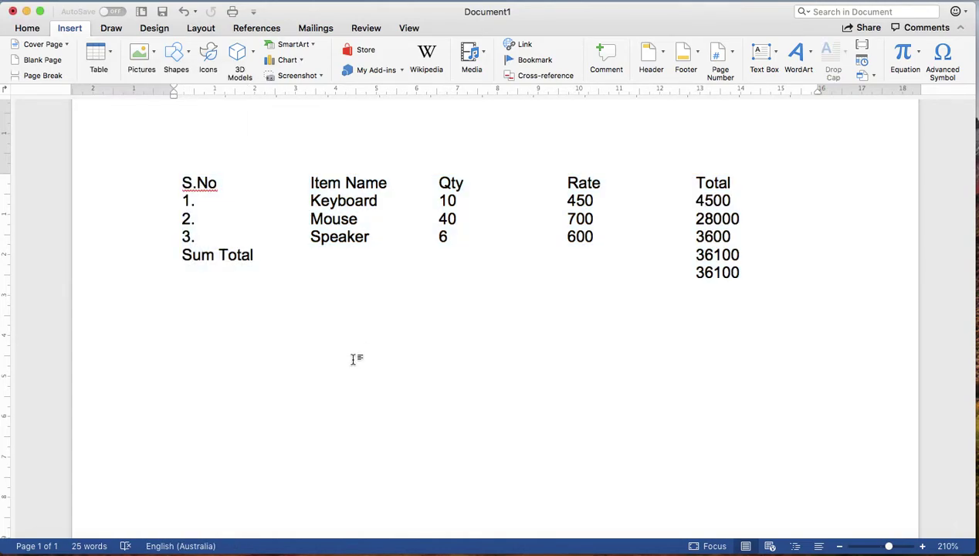
key("Return")
Type a tab-separated header line: Name, address, contact
type("Nam")
key("BackSpace")
type("a")
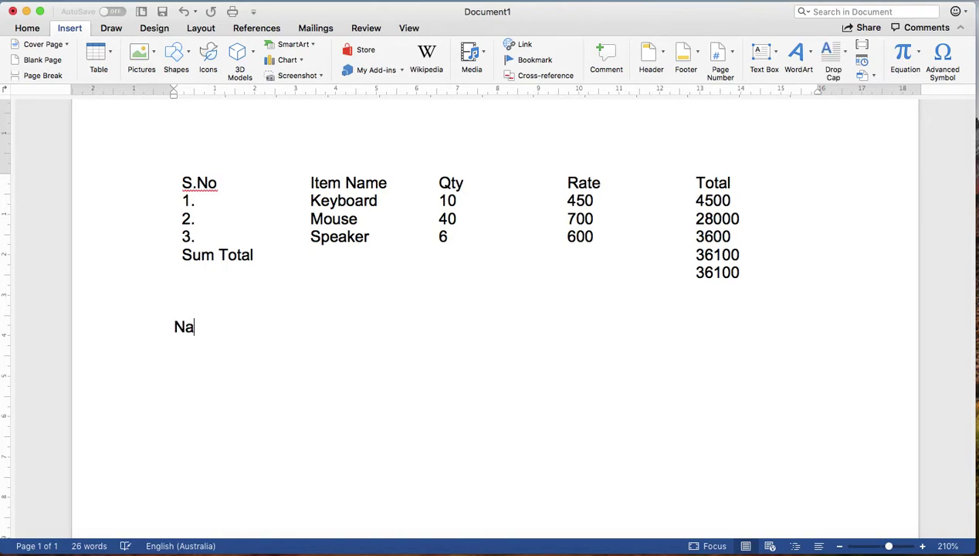
type("me")
key("Tab")
key("Tab")
type("ad")
type("dress")
key("Tab")
type("q")
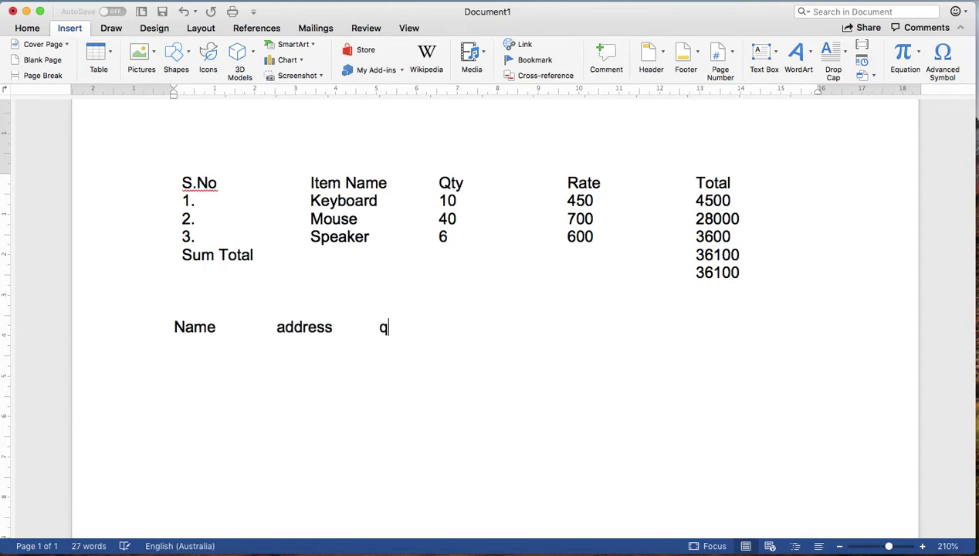
key("BackSpace")
type("contact")
key("Return")
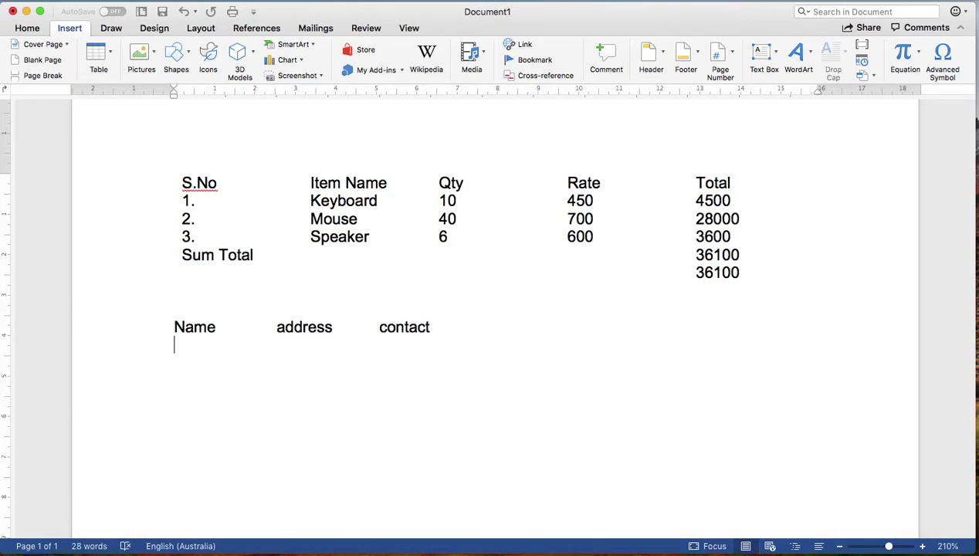
Add two tab-separated rows with each person's name, country and phone number, then select the block
type("Ra")
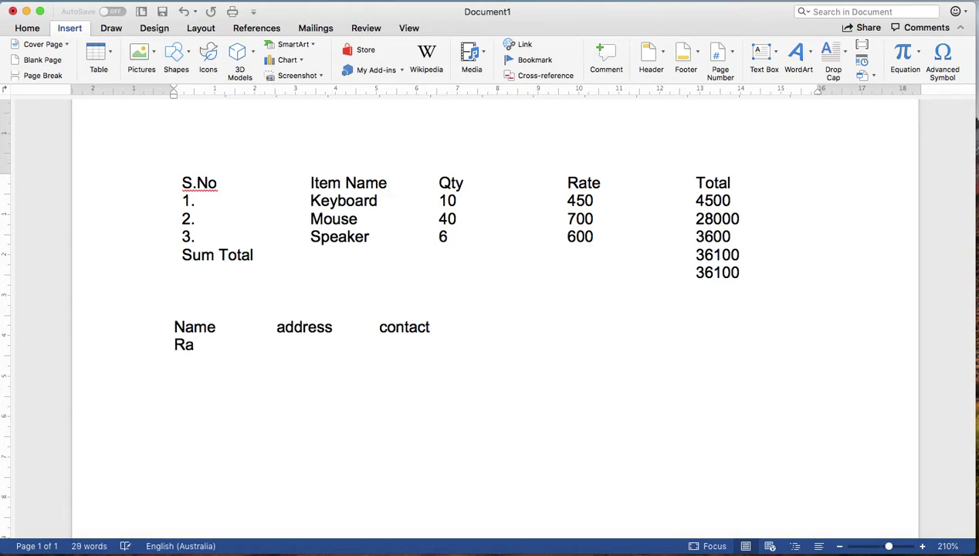
type("j")
key("Tab")
type("Nepal\t")
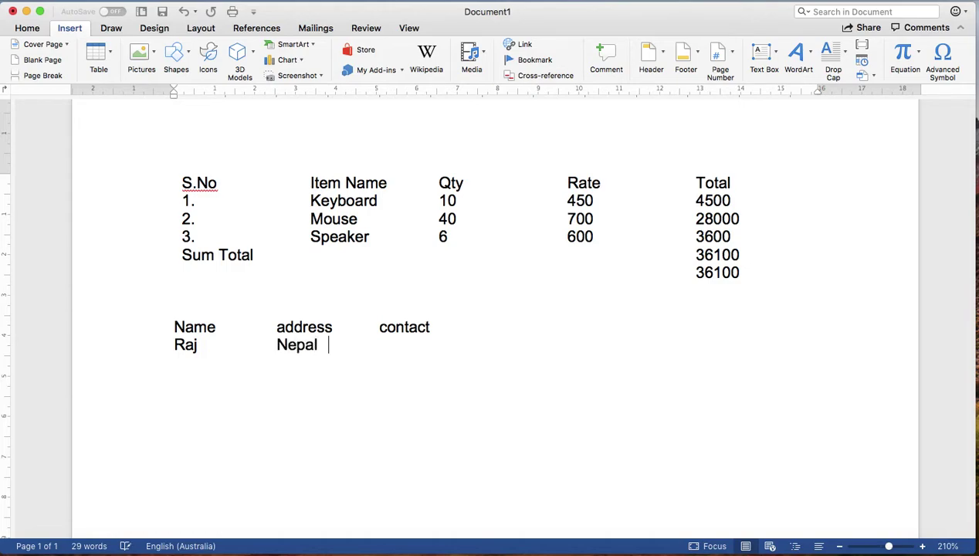
type("98")
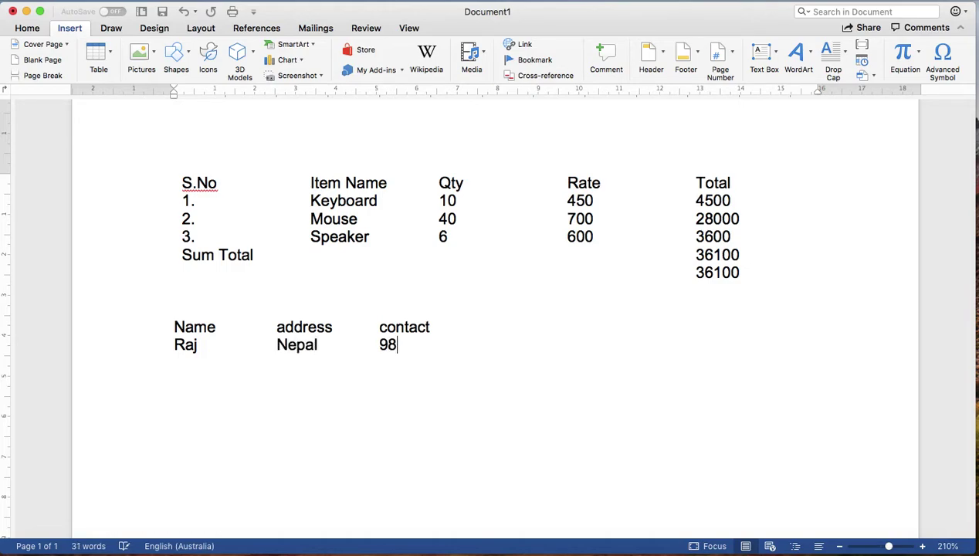
type("78787")
key("Return")
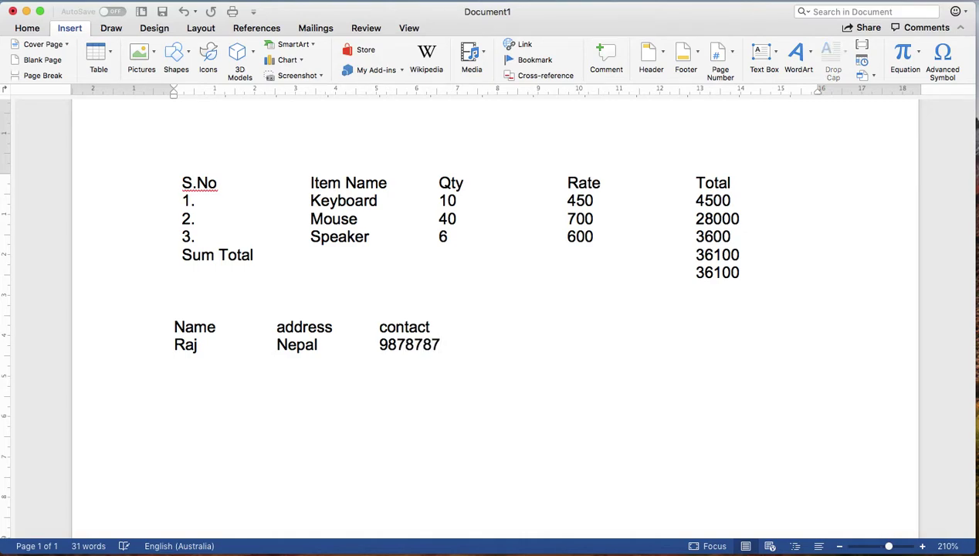
type("Bin\t")
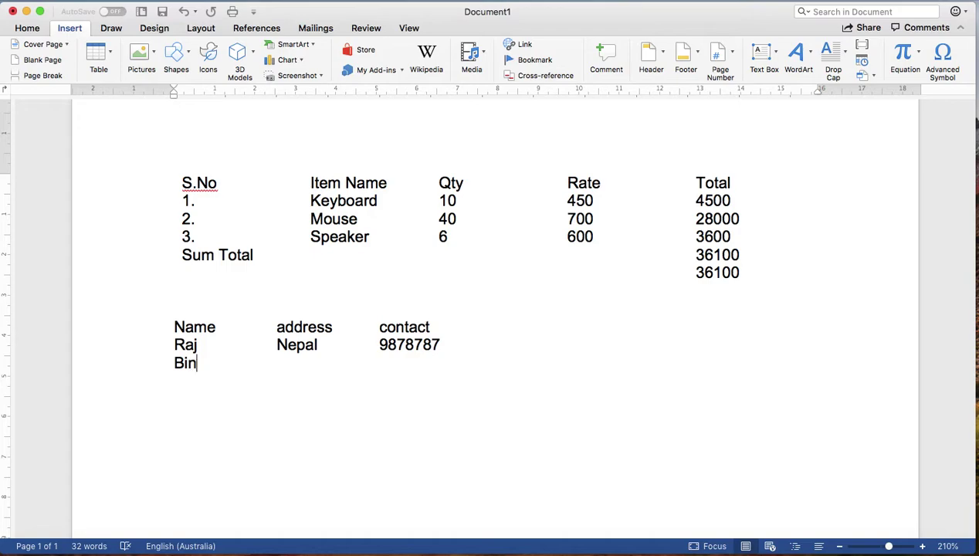
type("India\t")
type("98798789")
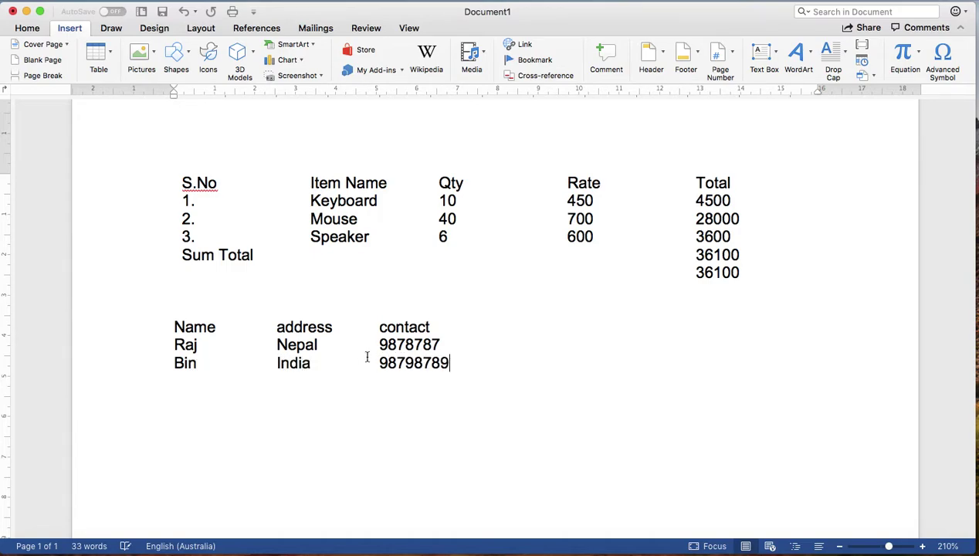
left_click_drag(453, 364, 173, 325)
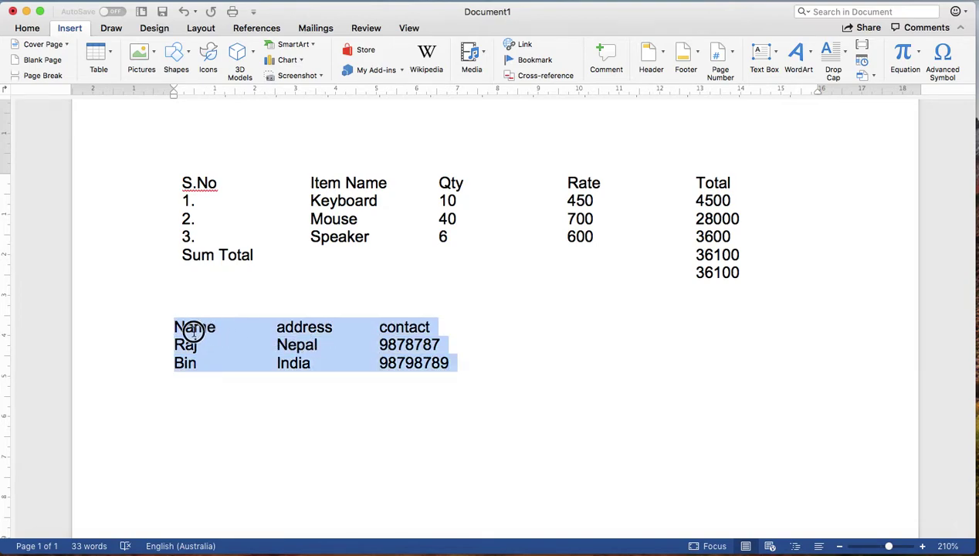
left_click(108, 51)
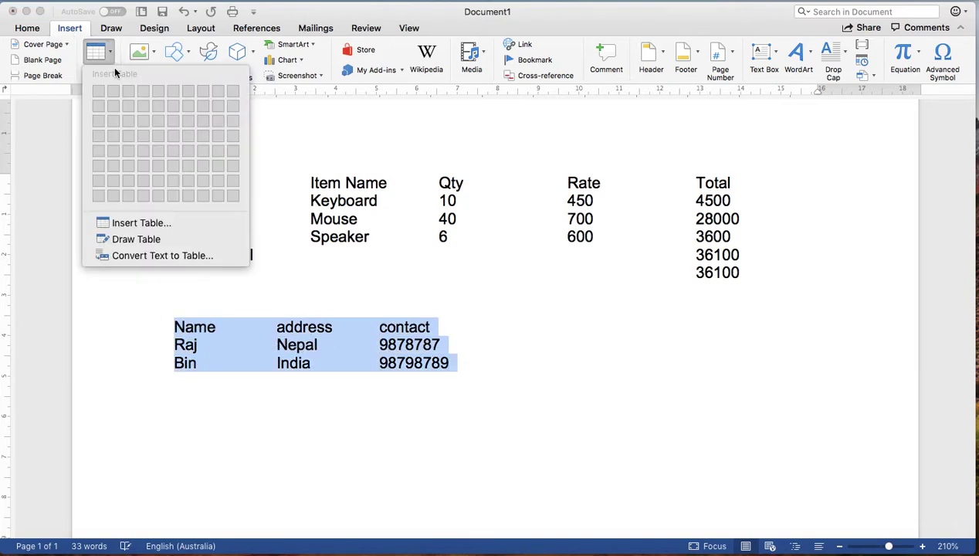
left_click(159, 263)
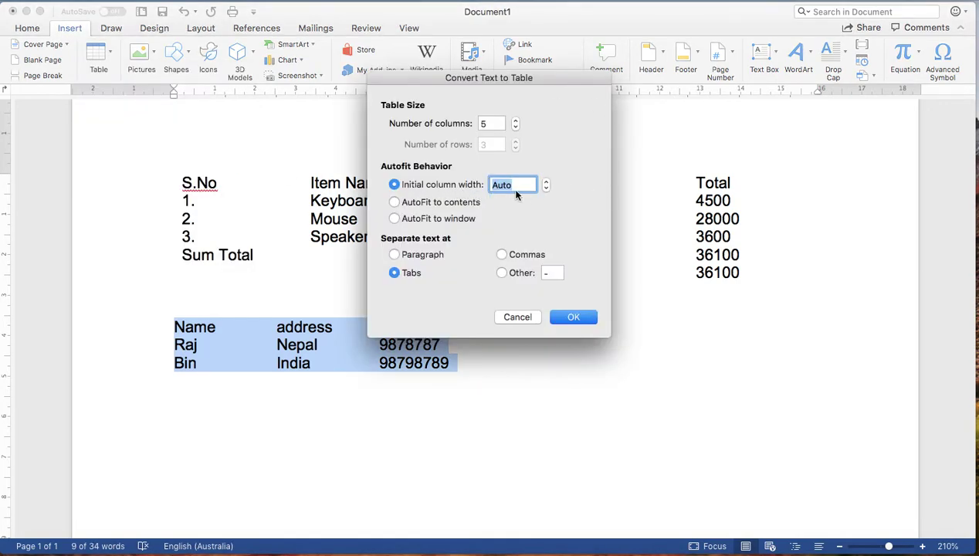
left_click(573, 318)
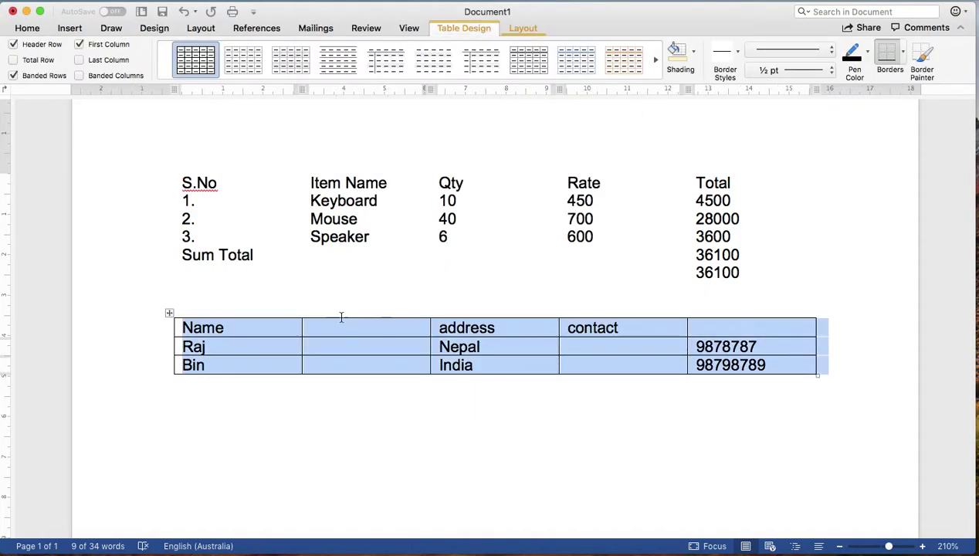
key("super+z")
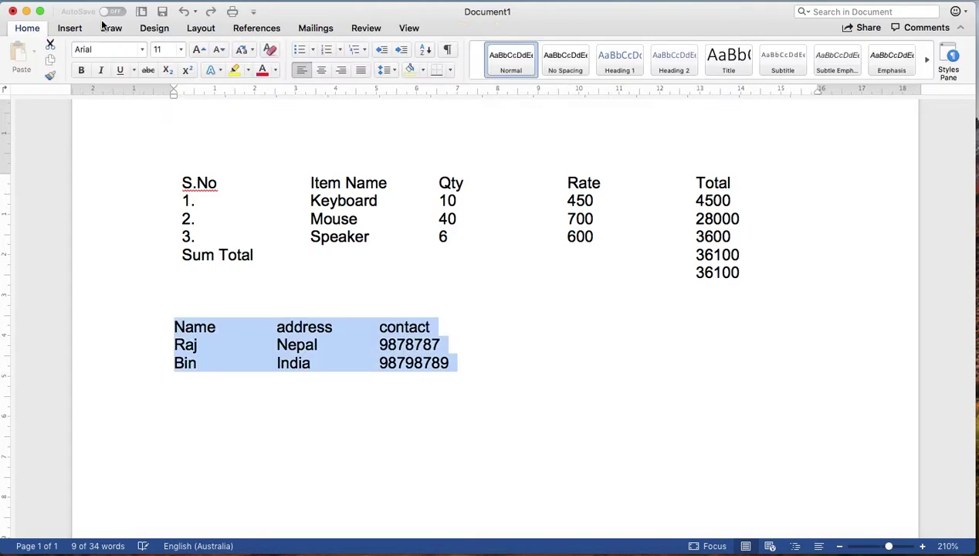
left_click(68, 28)
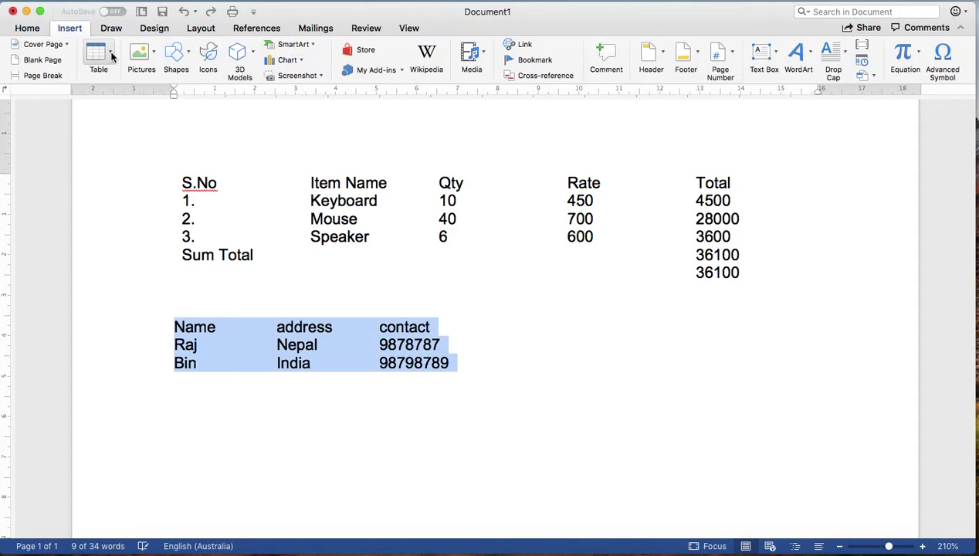
left_click(110, 54)
left_click(144, 255)
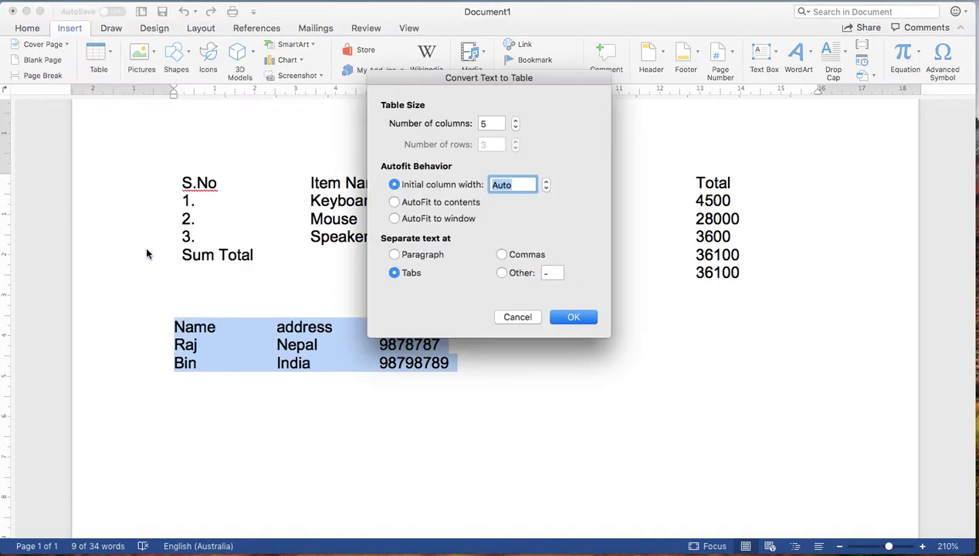
left_click(516, 127)
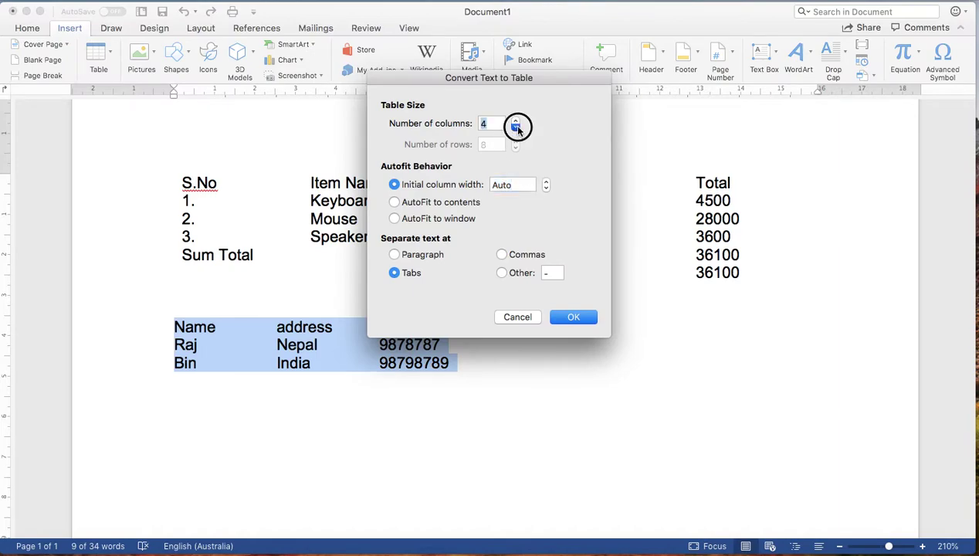
left_click(515, 128)
left_click(422, 203)
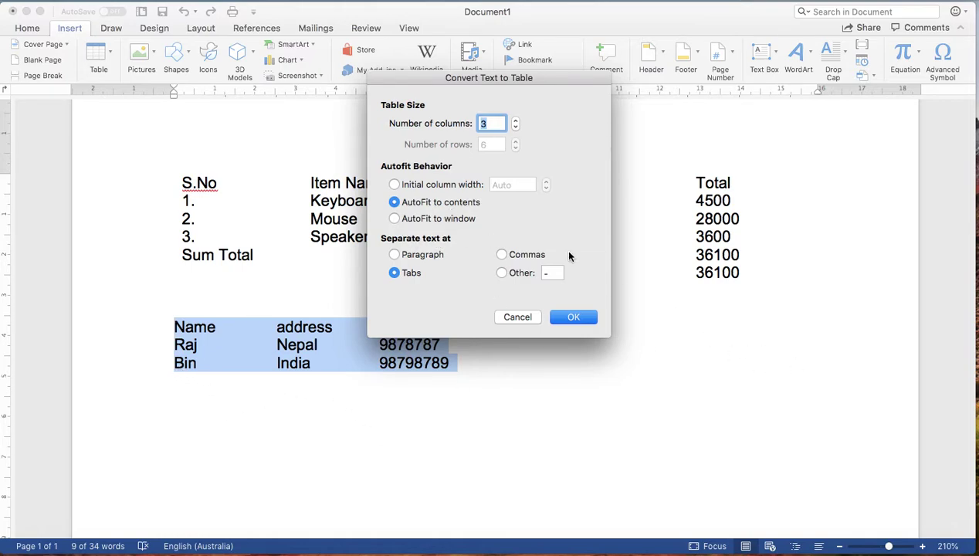
left_click(394, 217)
left_click(392, 186)
left_click(394, 203)
left_click(576, 319)
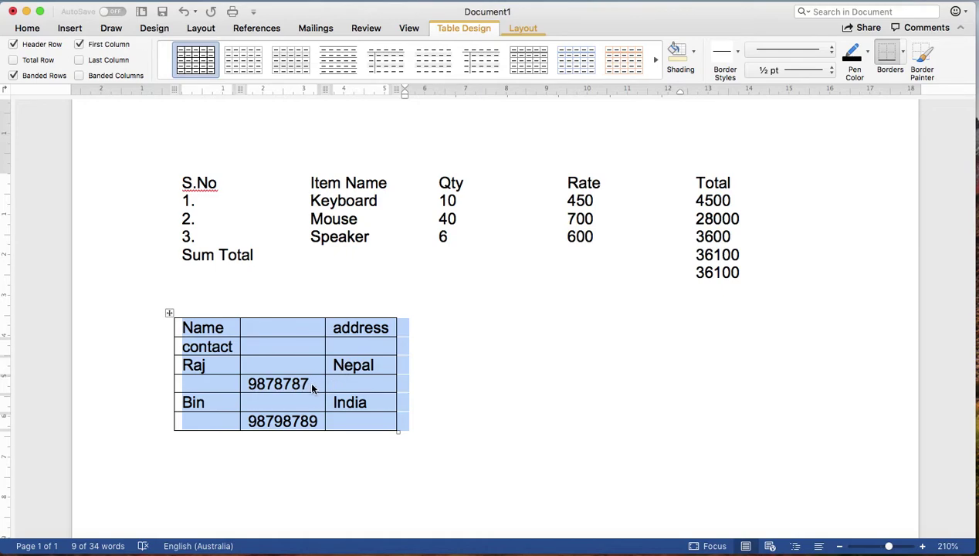
key("super+z")
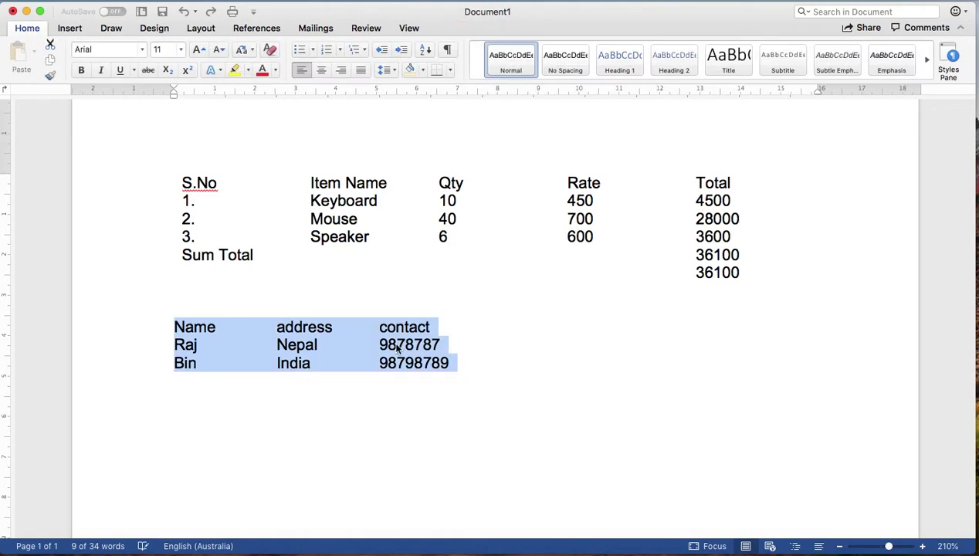
Convert the Name/address/contact block to a 3-column table, then undo back to plain text
left_click(71, 28)
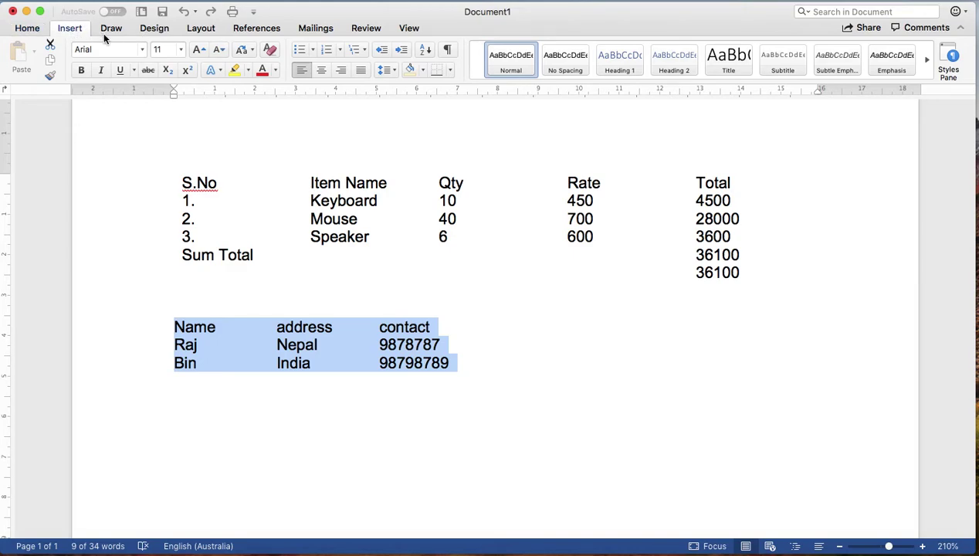
left_click(112, 53)
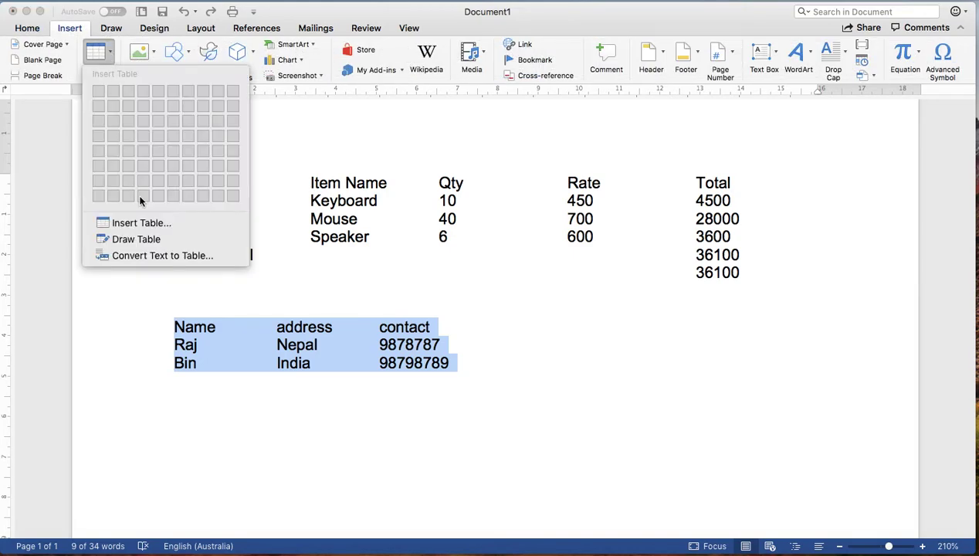
left_click(137, 257)
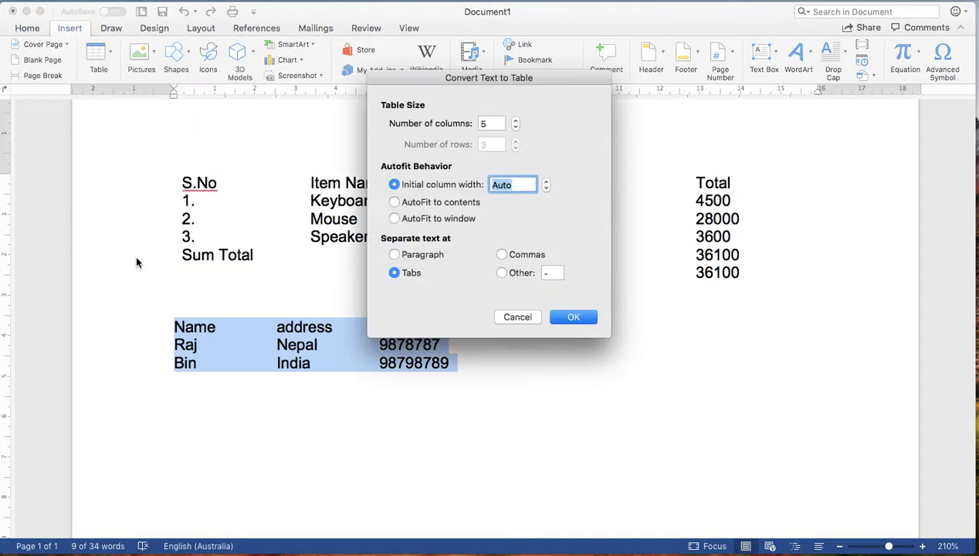
left_click(515, 127)
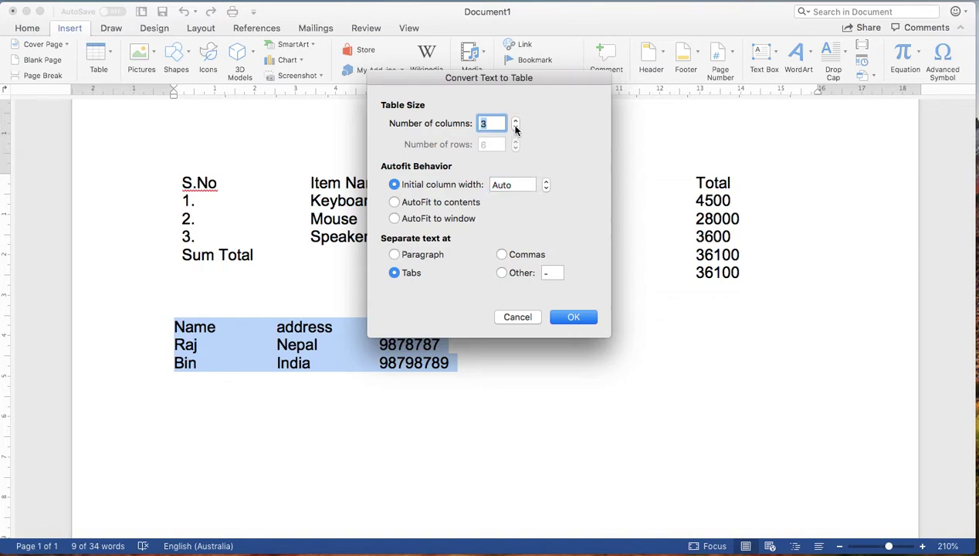
left_click(573, 318)
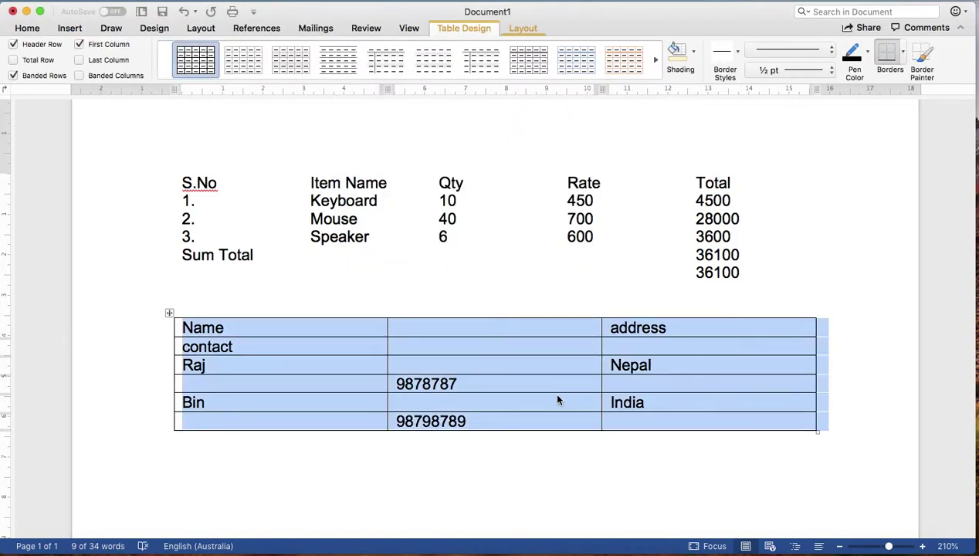
key("cmd+z")
key("cmd+z")
key("cmd+z")
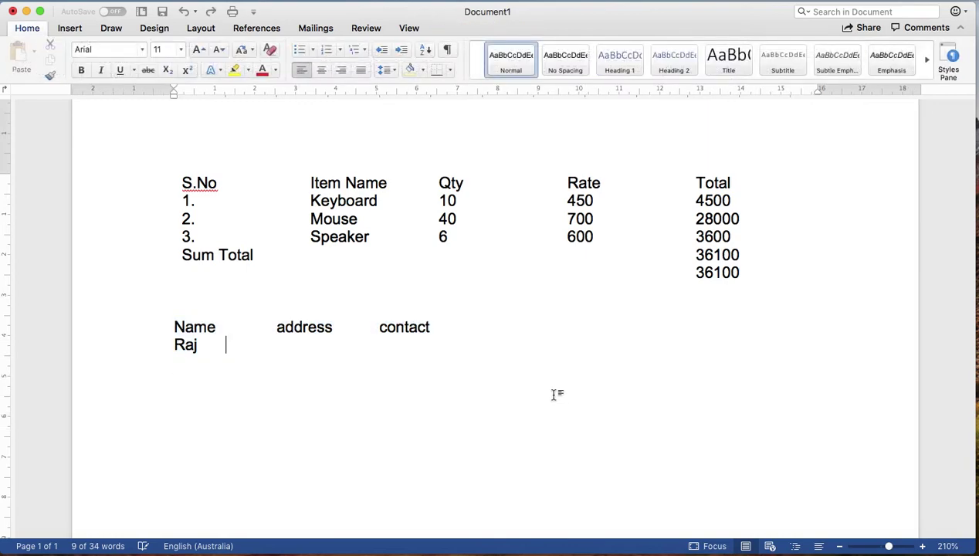
Delete the Name/address/contact lines and convert the item list into a 5-column table
left_click_drag(263, 355, 174, 327)
key("BackSpace")
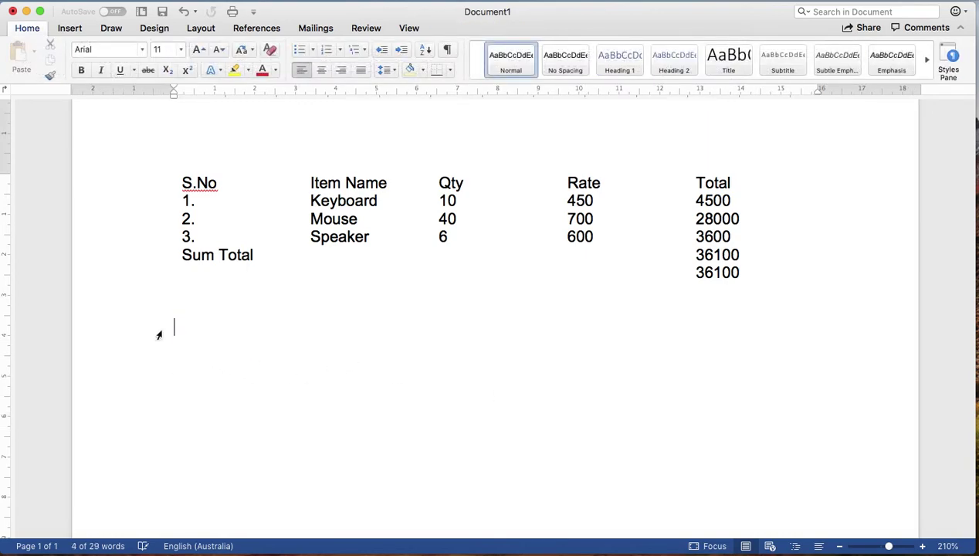
left_click_drag(739, 276, 156, 183)
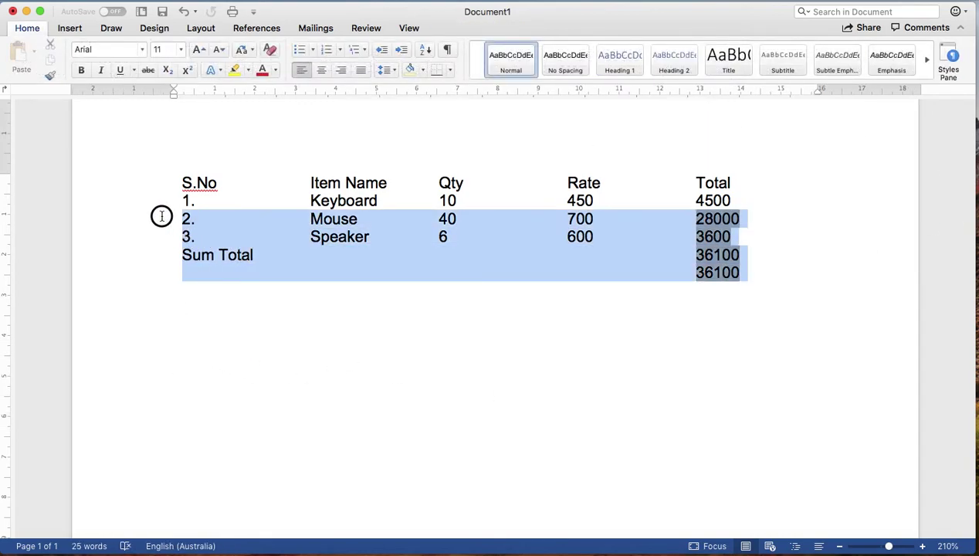
left_click(69, 29)
left_click(109, 52)
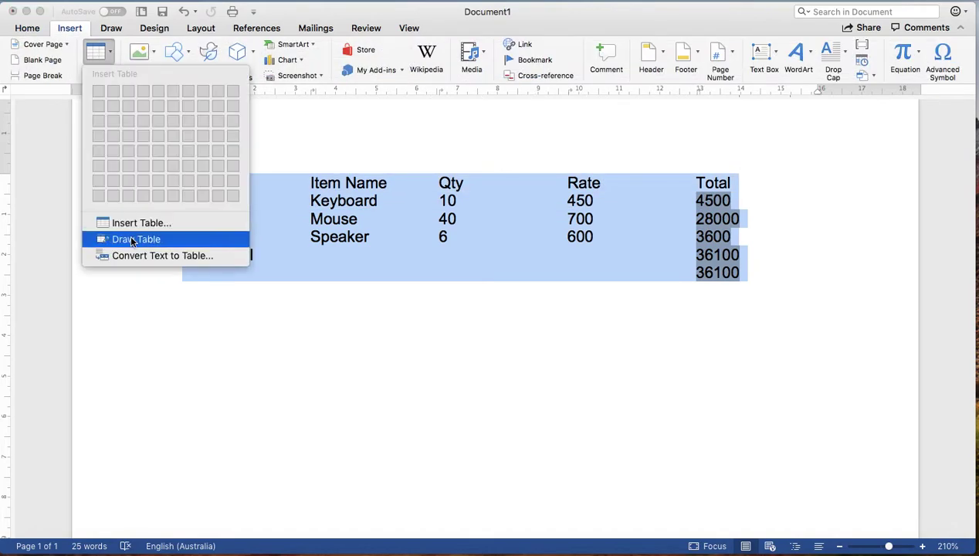
left_click(125, 260)
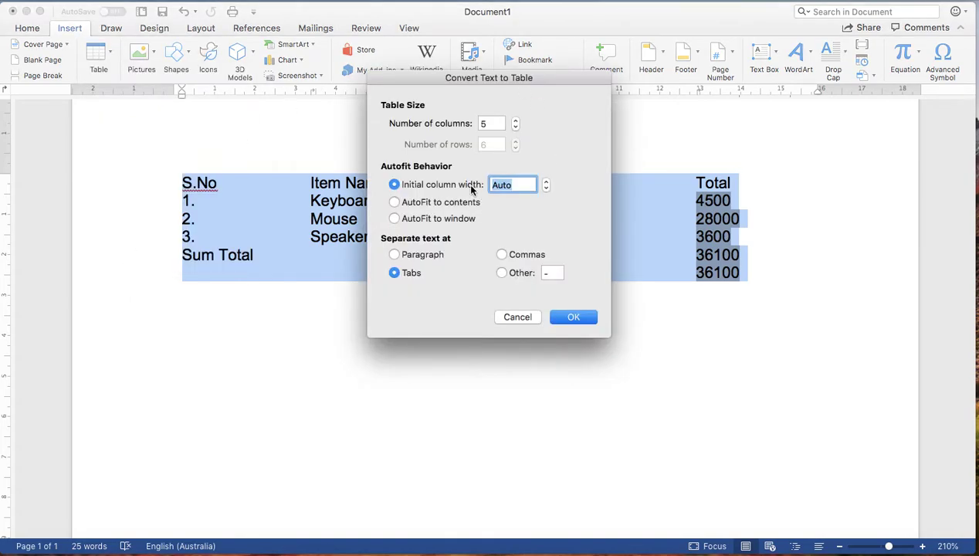
left_click(578, 324)
left_click(500, 329)
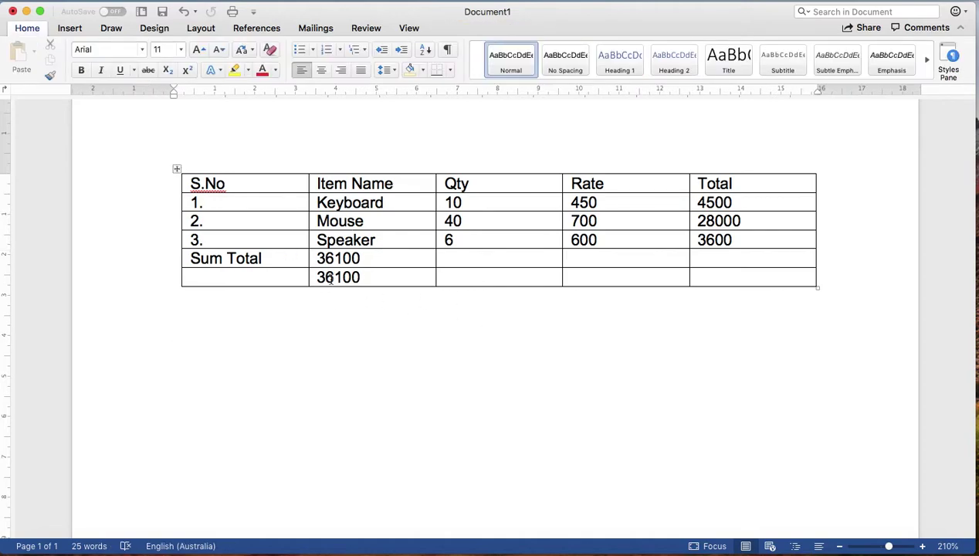
left_click_drag(370, 260, 324, 260)
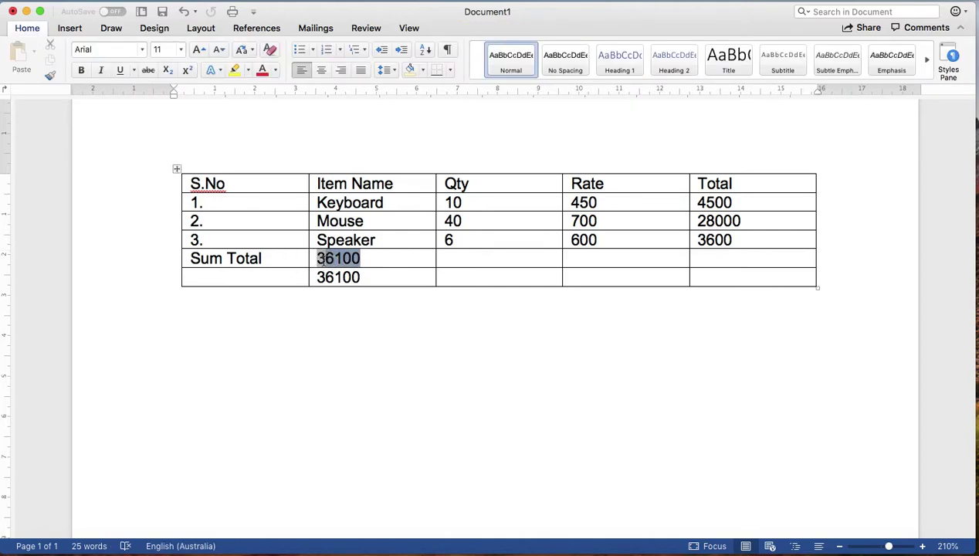
left_click(721, 258)
left_click(721, 275)
left_click_drag(581, 258, 326, 271)
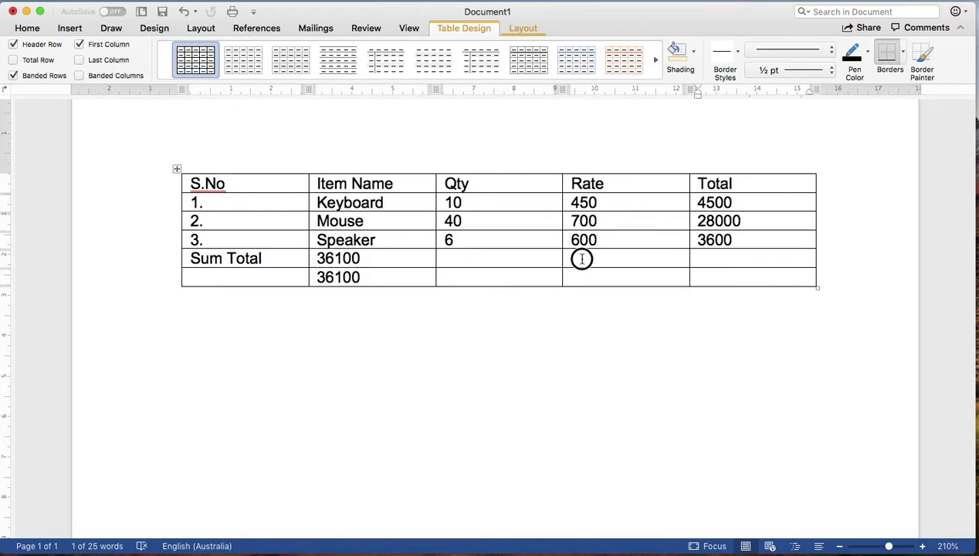
left_click(487, 378)
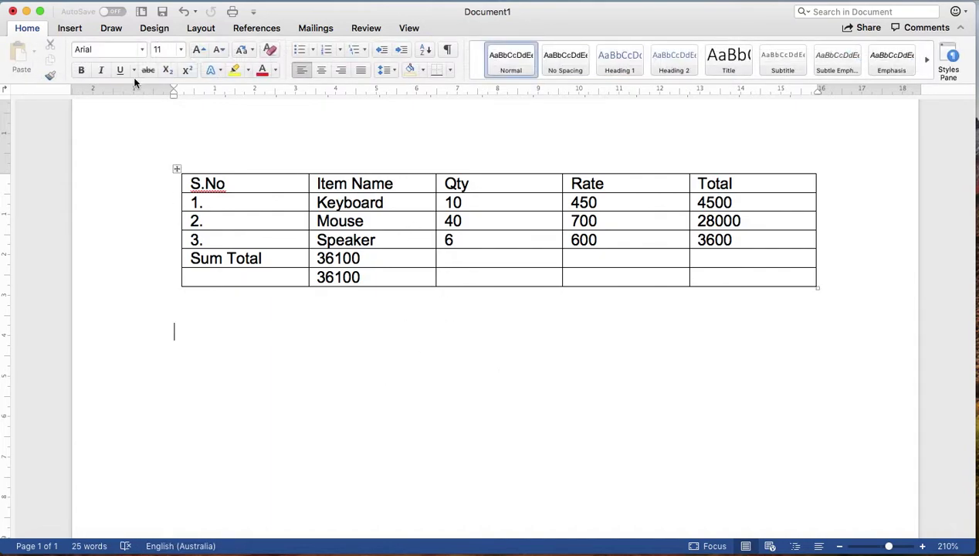
left_click(69, 30)
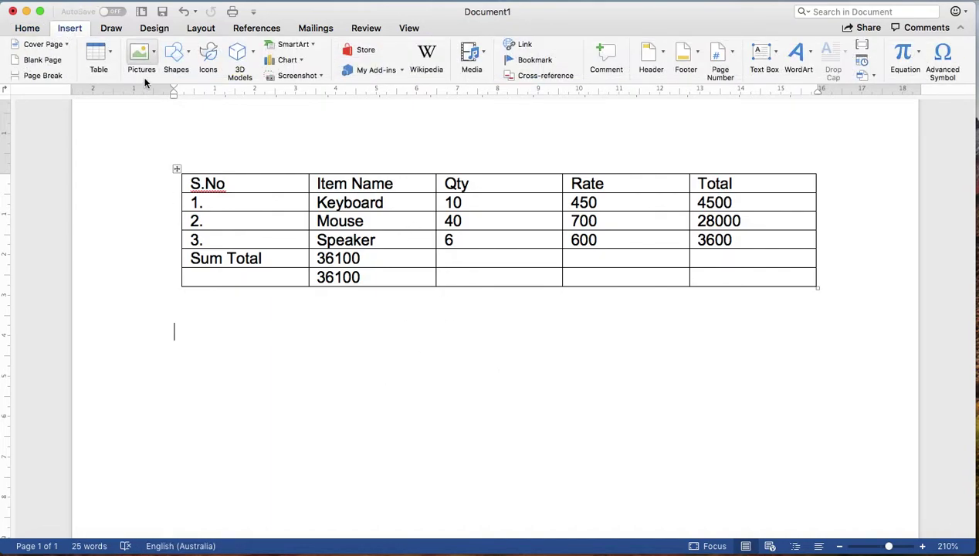
Dismiss the Insert Table menu, then show the Table Layout tools with the cursor in the table
left_click(110, 56)
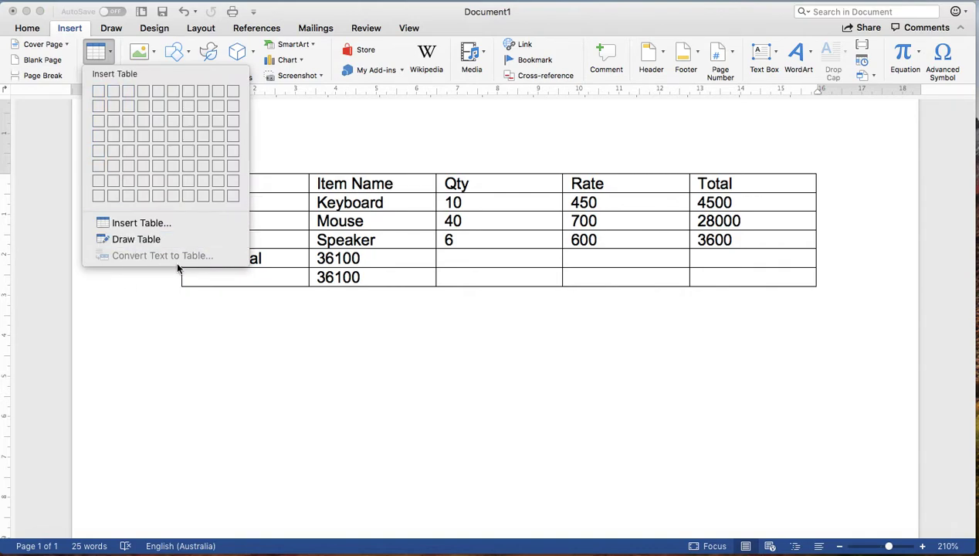
left_click(532, 385)
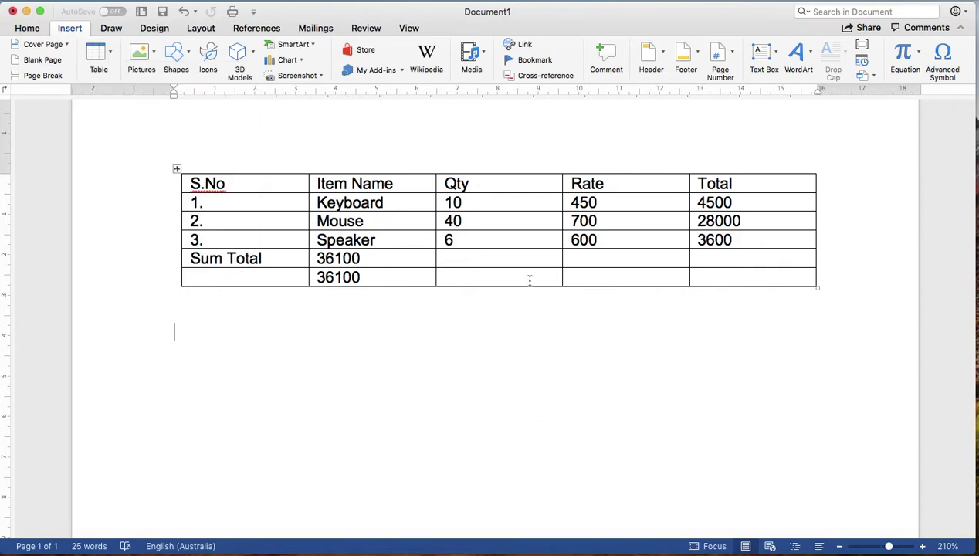
left_click(575, 240)
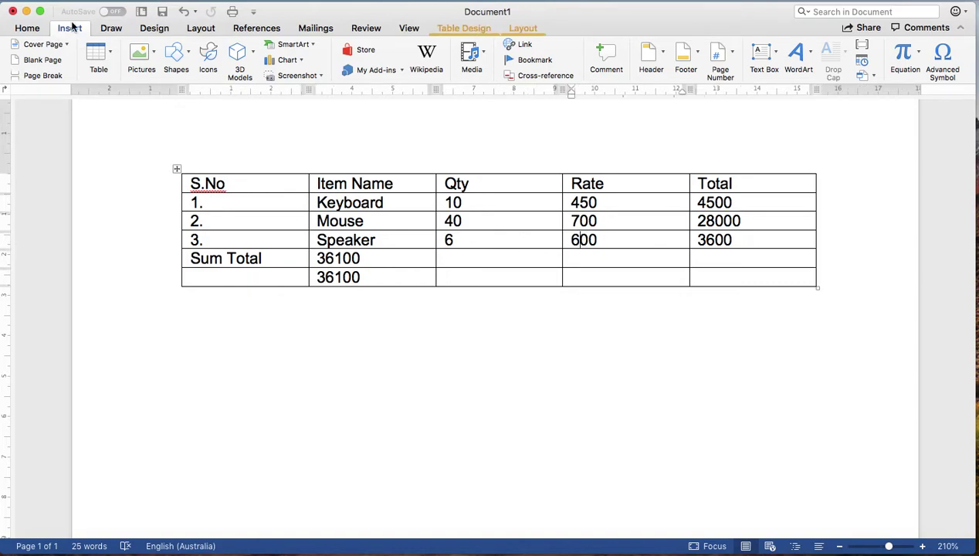
left_click(527, 31)
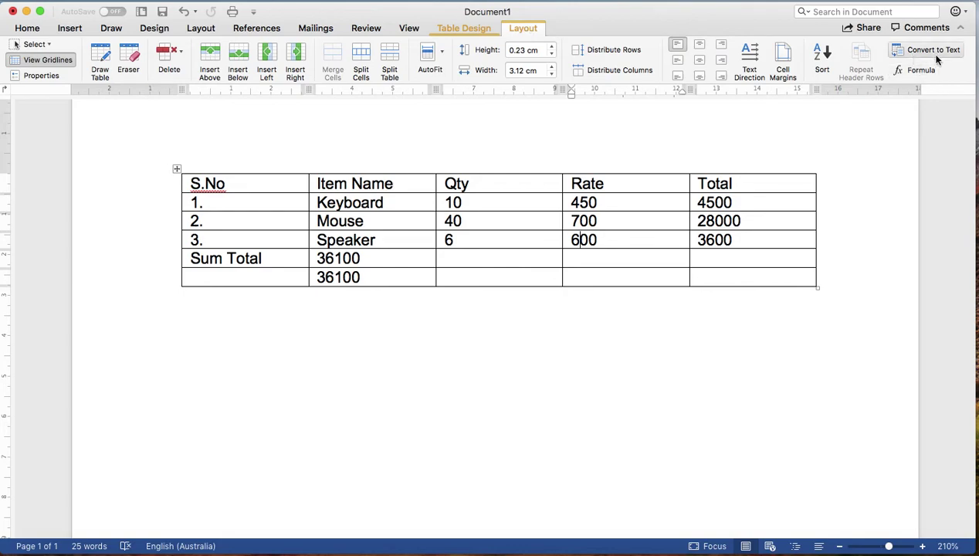
left_click(730, 343)
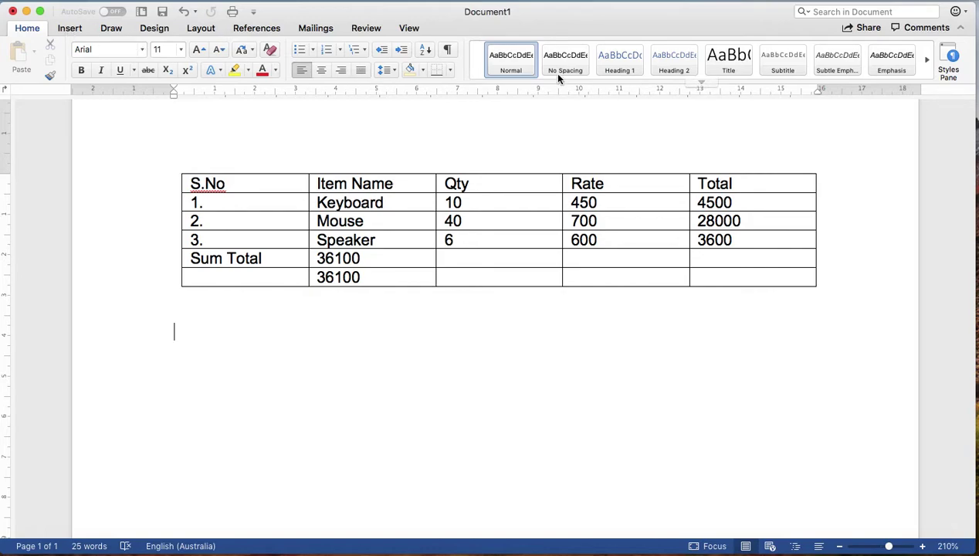
left_click(501, 216)
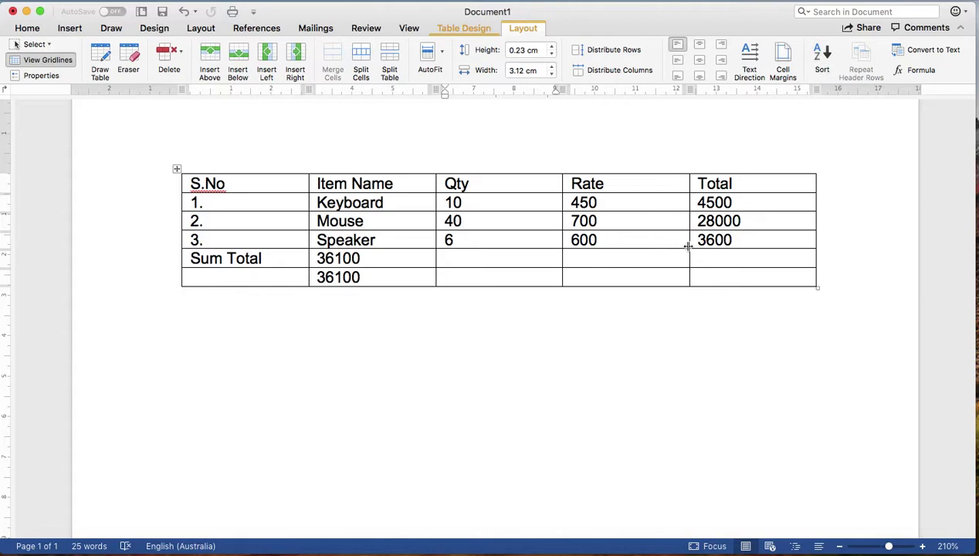
mouse_move(735, 244)
left_mouse_down()
mouse_move(233, 200)
mouse_move(204, 184)
left_mouse_up()
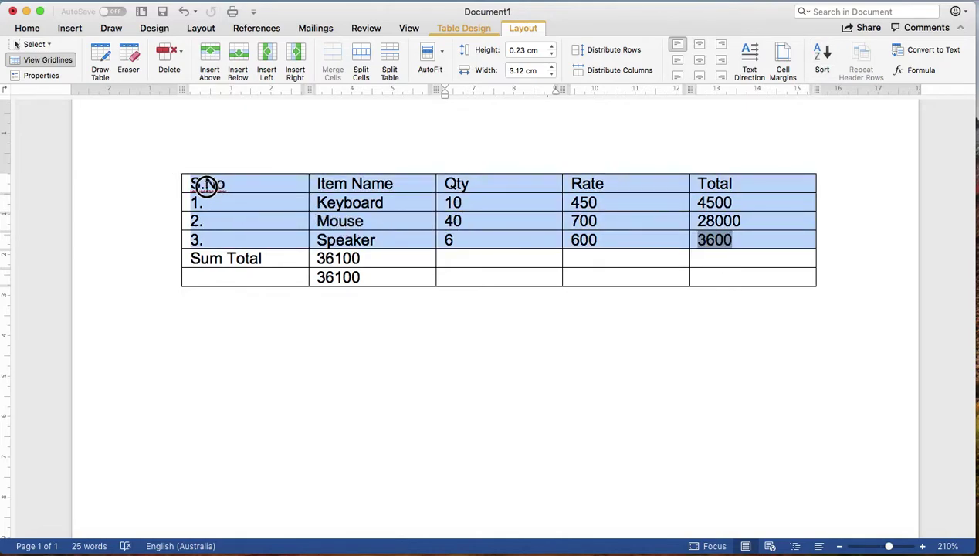
left_click(825, 59)
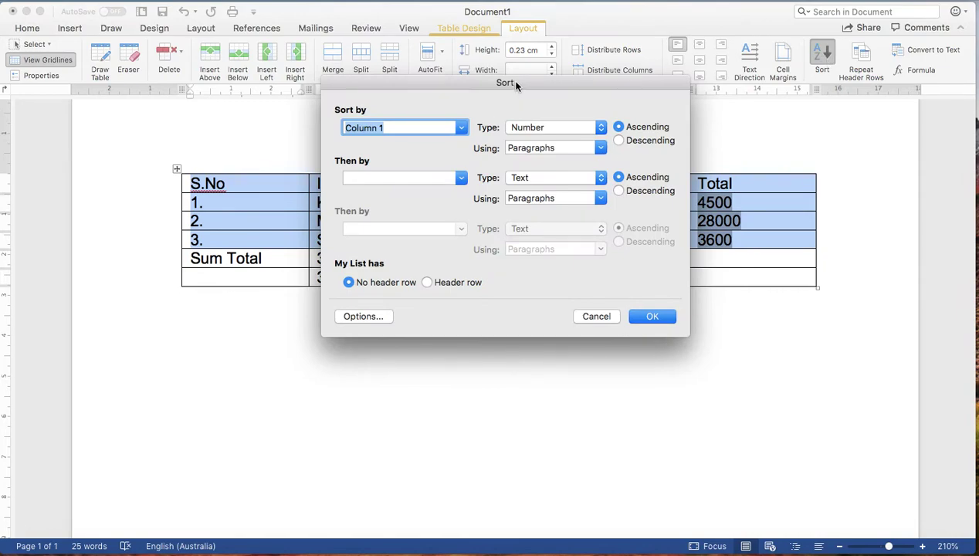
left_click_drag(510, 80, 539, 312)
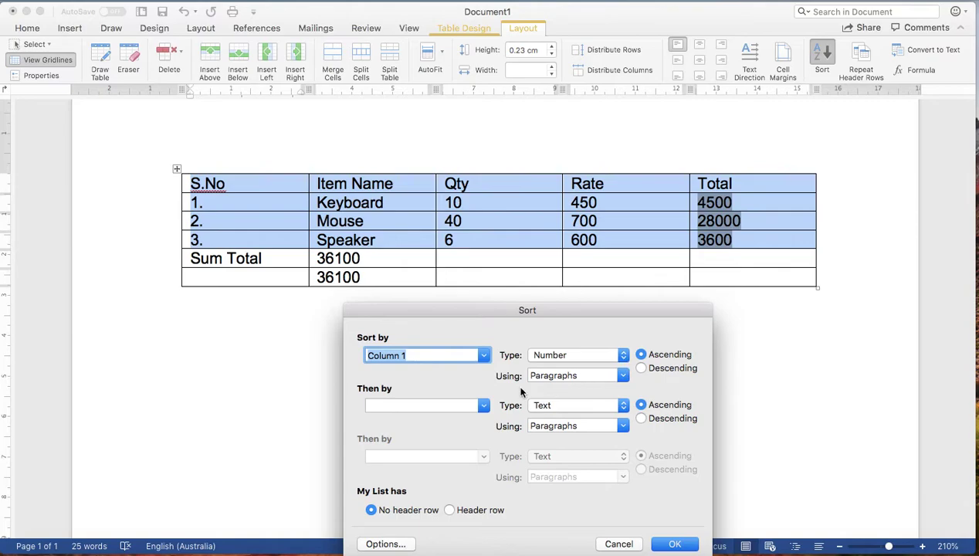
left_click(482, 355)
left_click(409, 385)
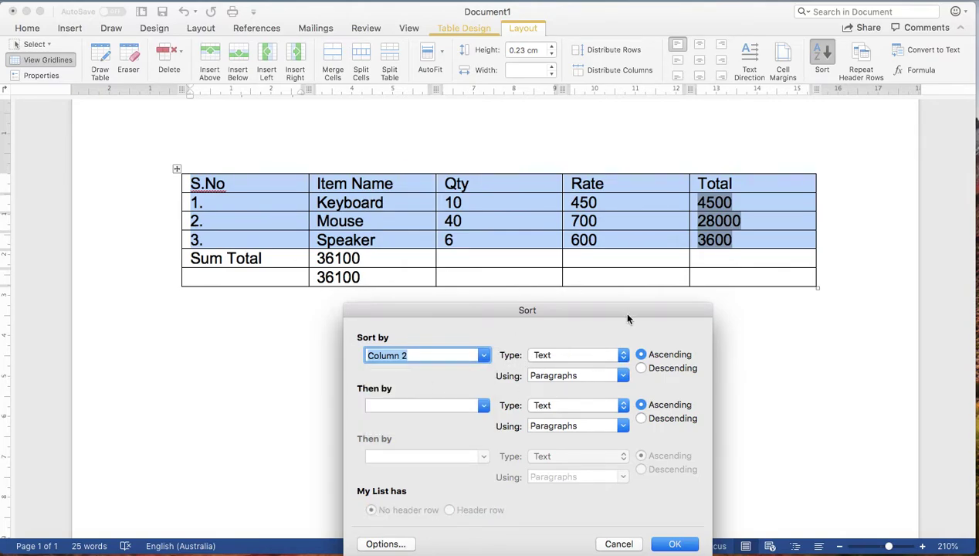
left_click_drag(626, 318, 804, 170)
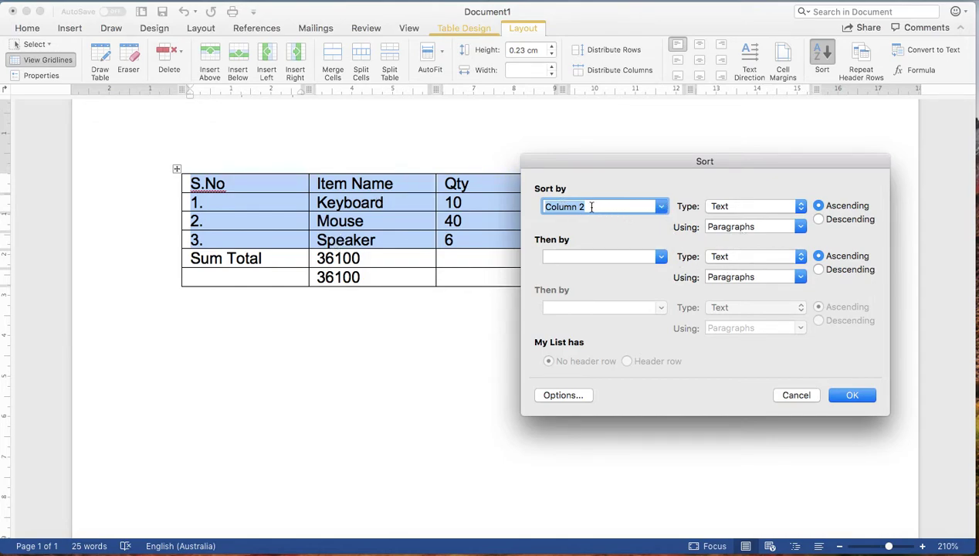
left_click(818, 220)
left_click(852, 396)
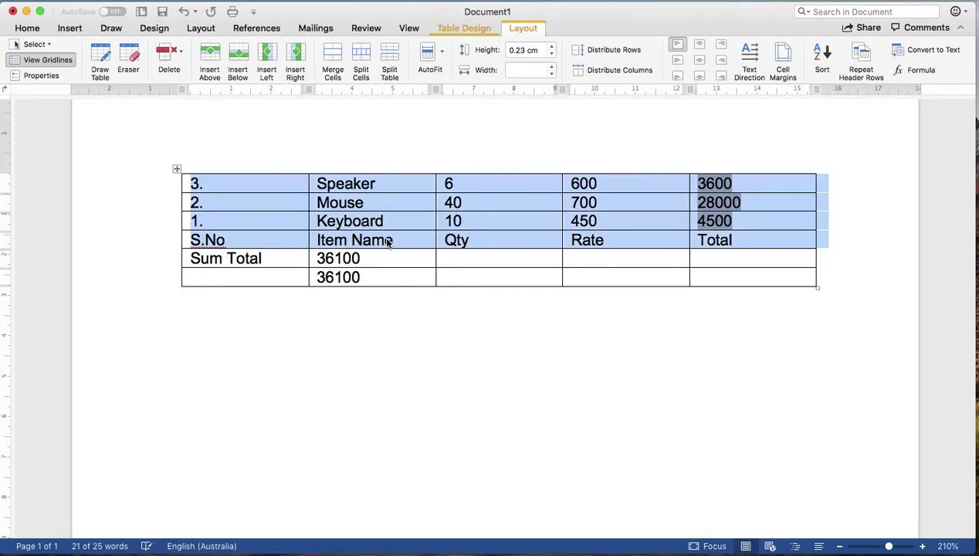
key("super+z")
Sort item rows 1–3 by Item Name (Column 2) descending, leaving the header row on top
left_click(699, 240)
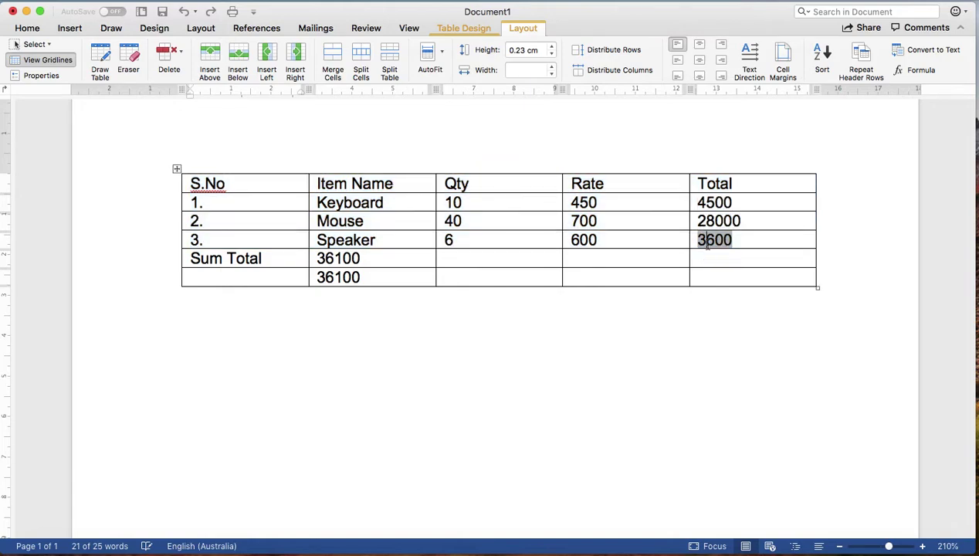
left_click_drag(745, 239, 197, 205)
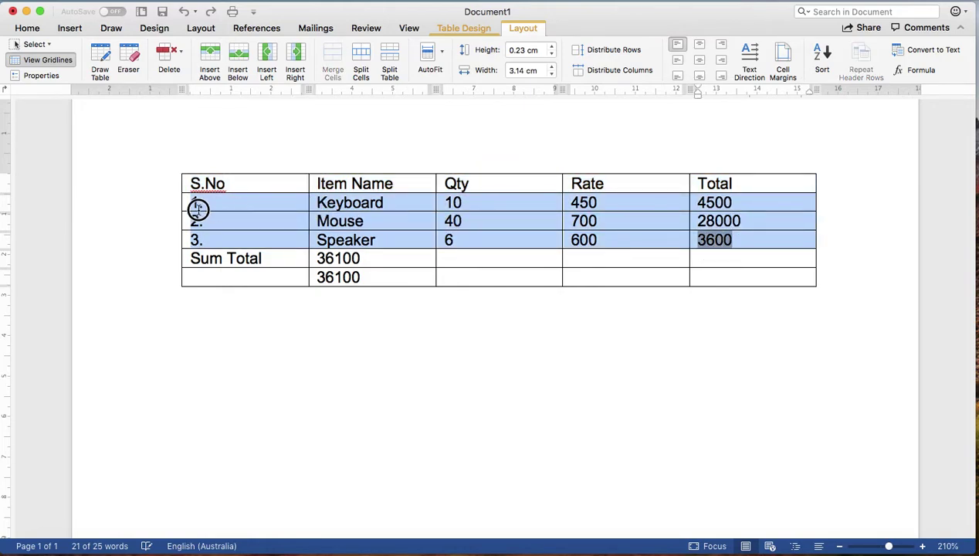
left_click(822, 54)
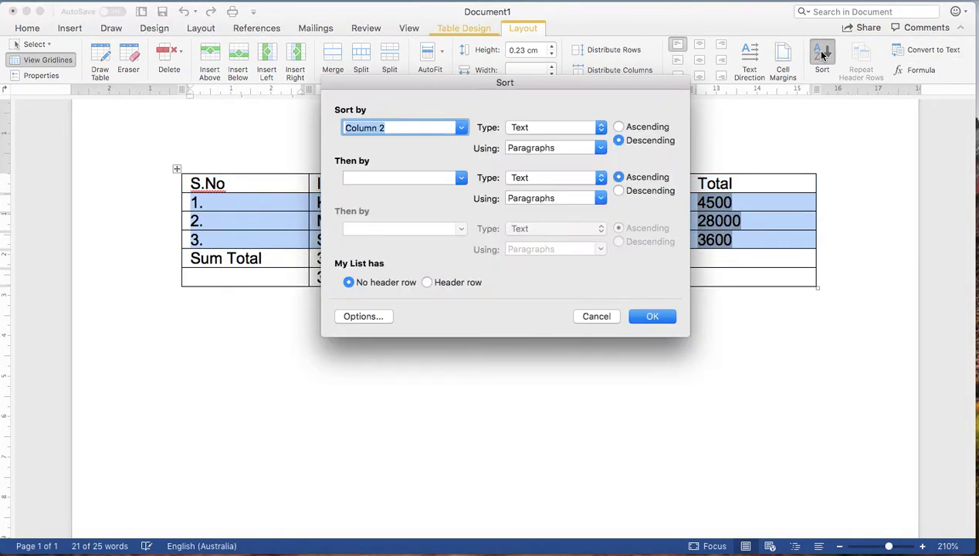
left_click_drag(517, 96, 757, 173)
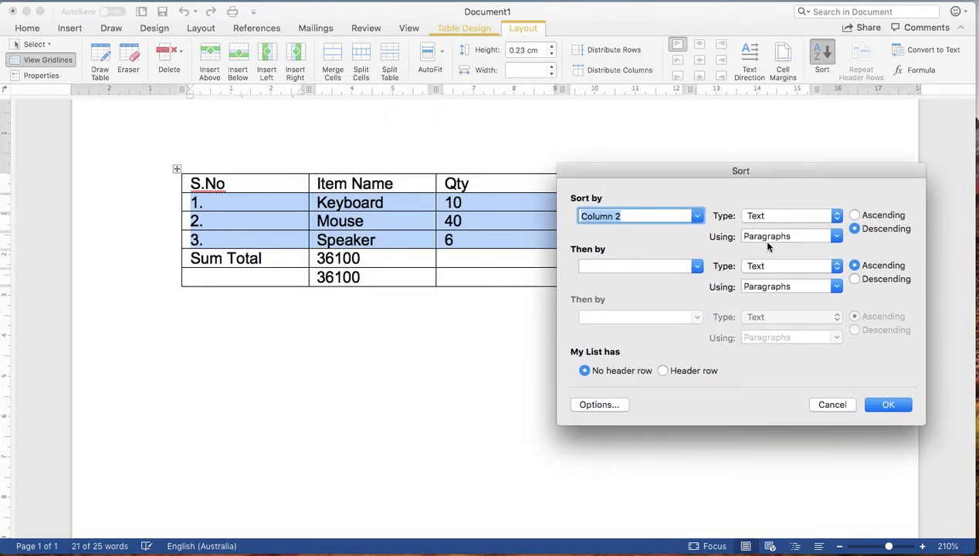
left_click(888, 406)
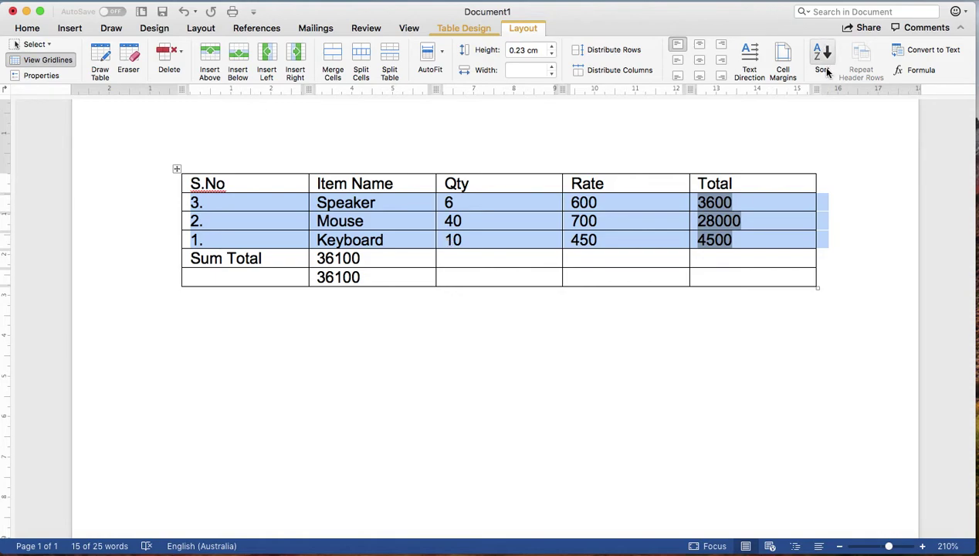
left_click(473, 484)
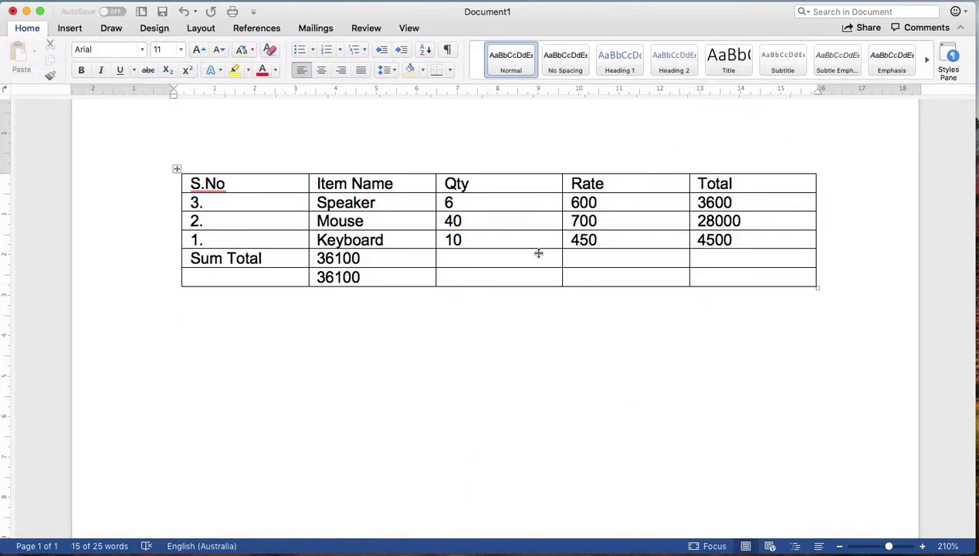
left_click(261, 182)
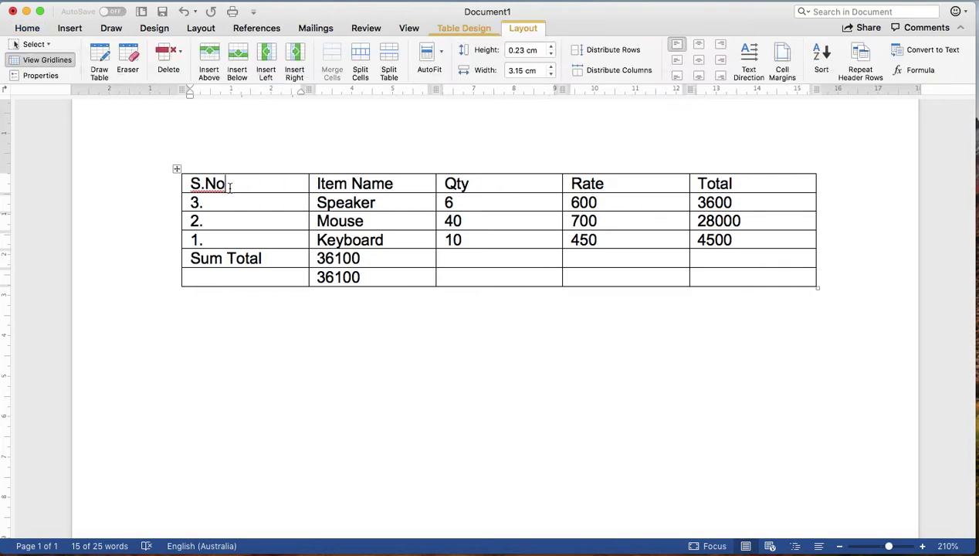
left_click_drag(229, 184, 190, 184)
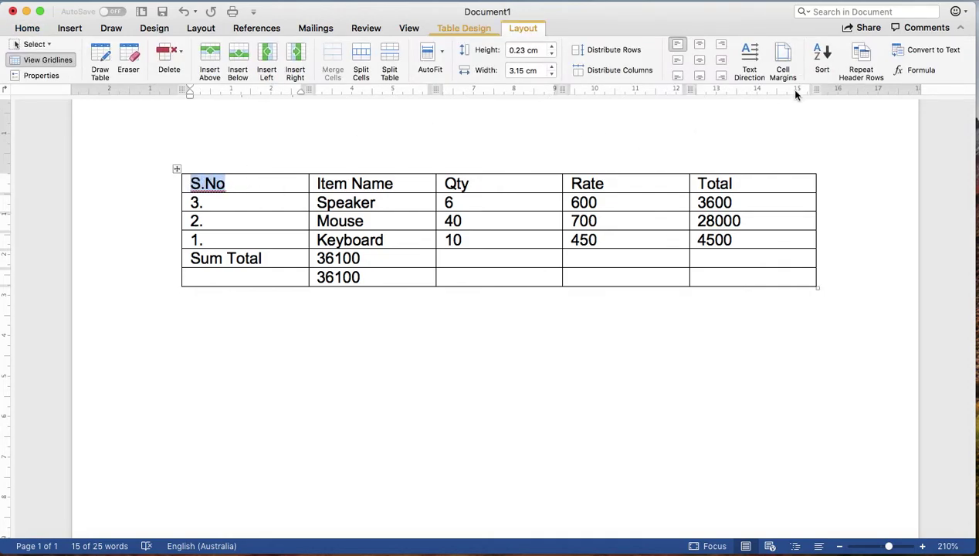
left_click(750, 55)
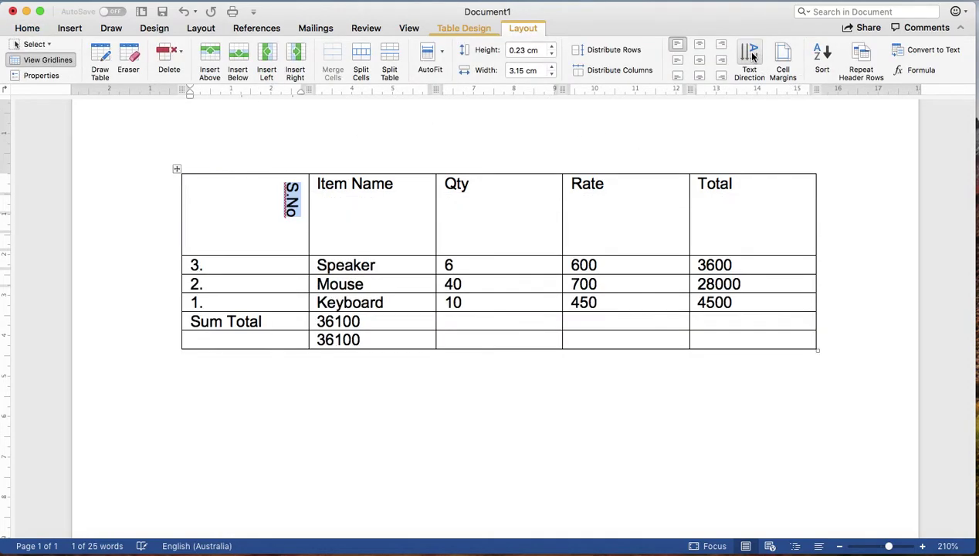
left_click(753, 56)
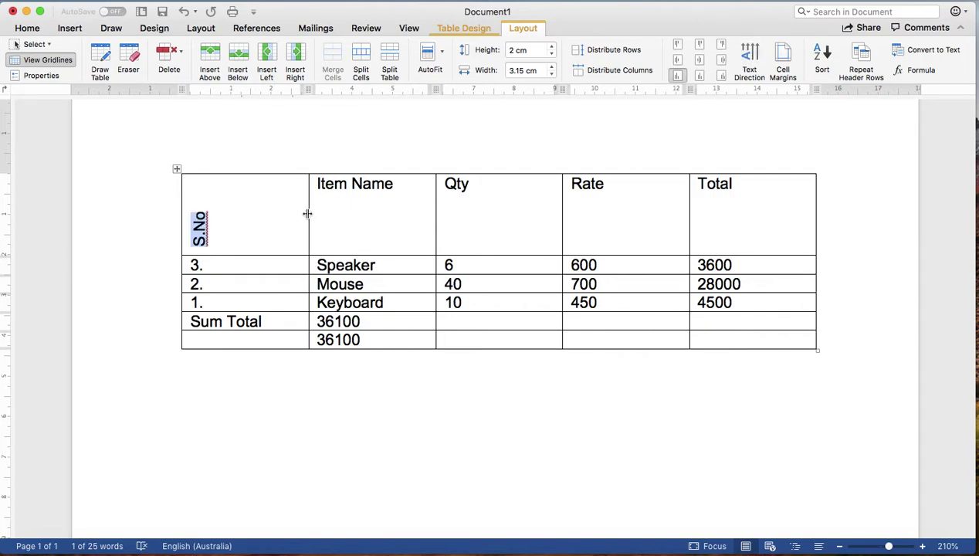
left_click_drag(308, 213, 274, 214)
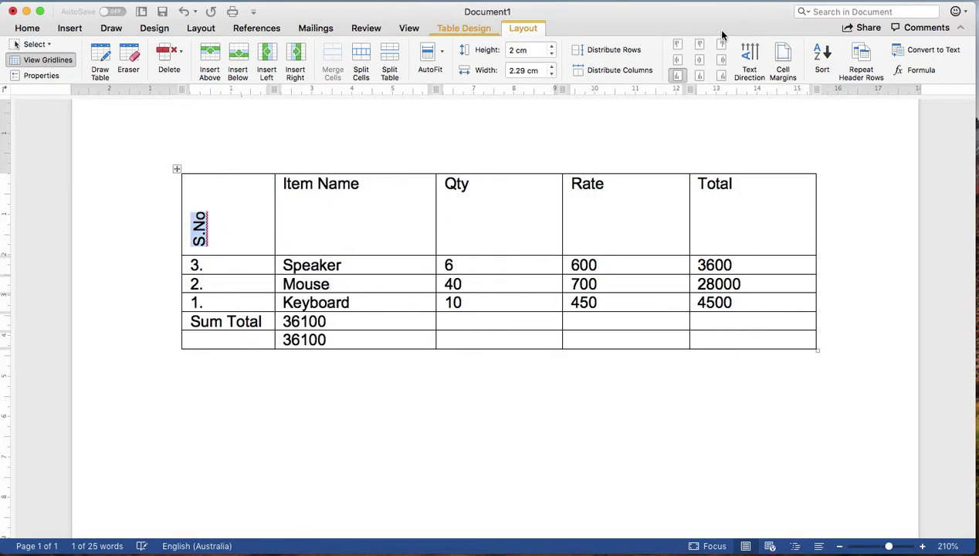
left_click(750, 62)
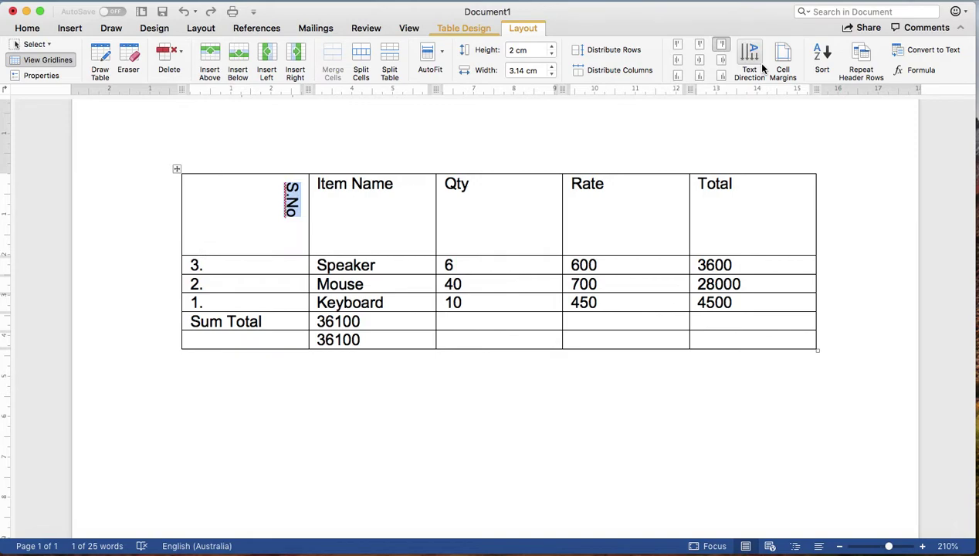
left_click(762, 70)
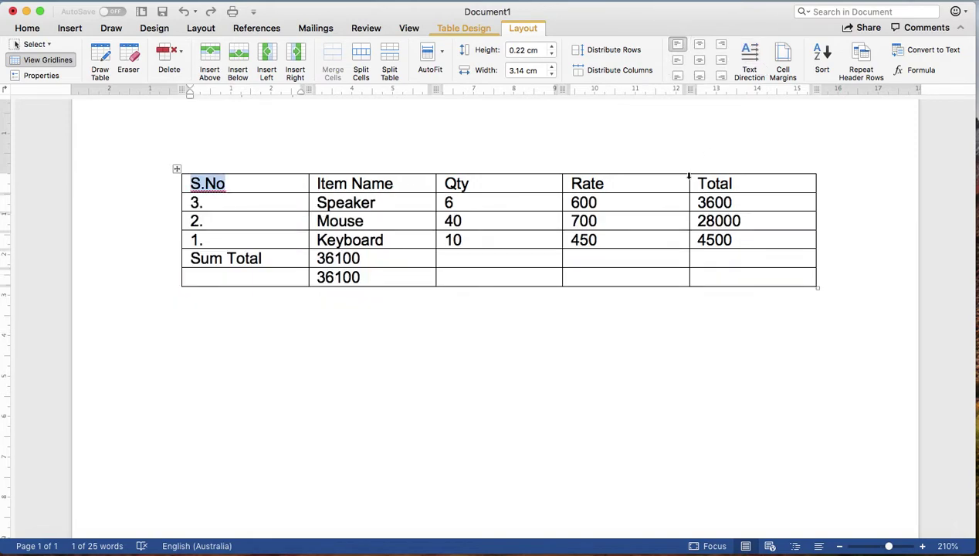
left_click_drag(605, 186, 570, 183)
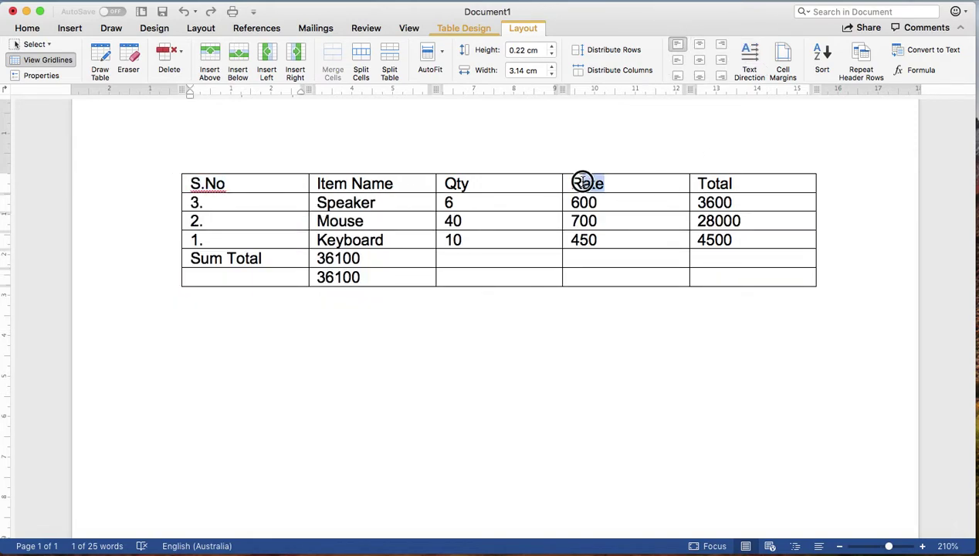
Drag the table's corner handle down so every row of the item table is much taller
left_click(699, 48)
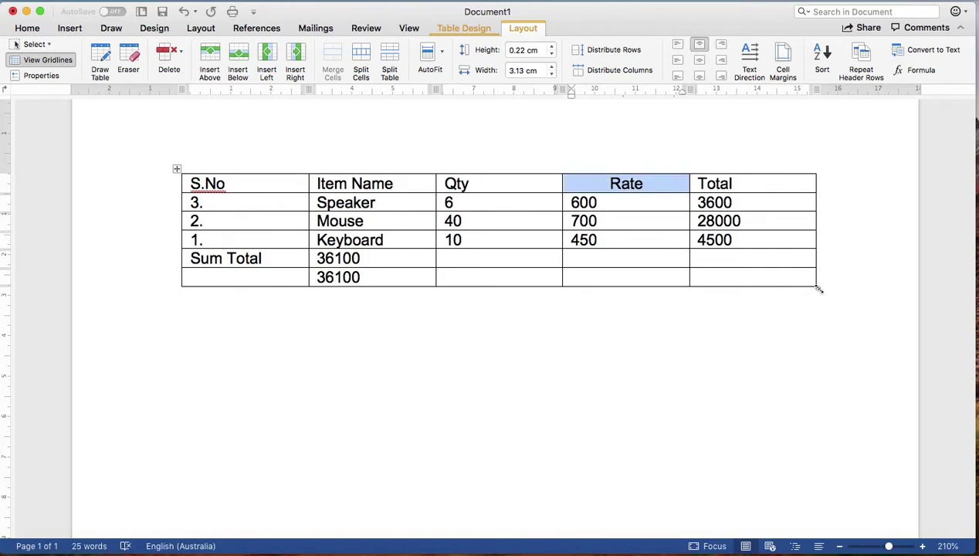
left_click_drag(819, 289, 816, 473)
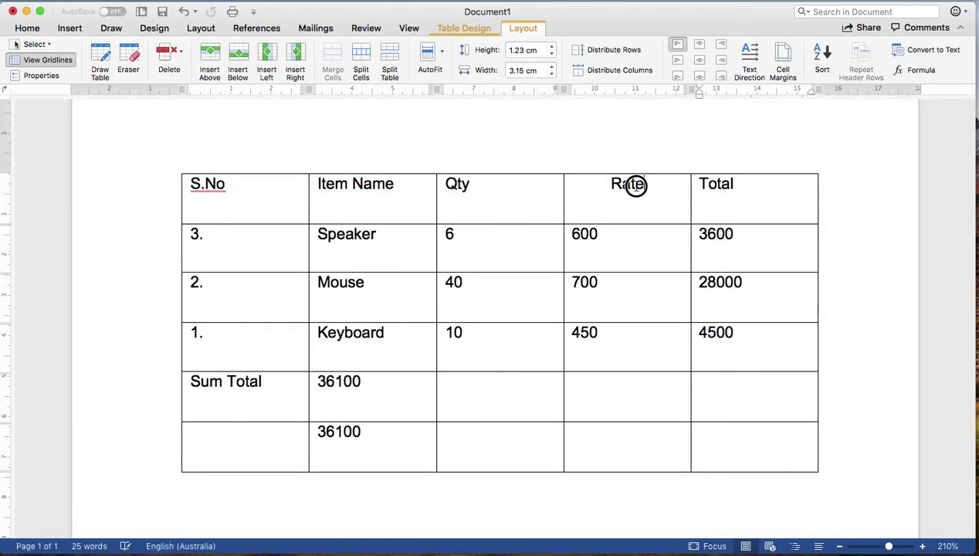
mouse_move(645, 183)
left_mouse_down()
mouse_move(598, 185)
mouse_move(646, 183)
left_mouse_up()
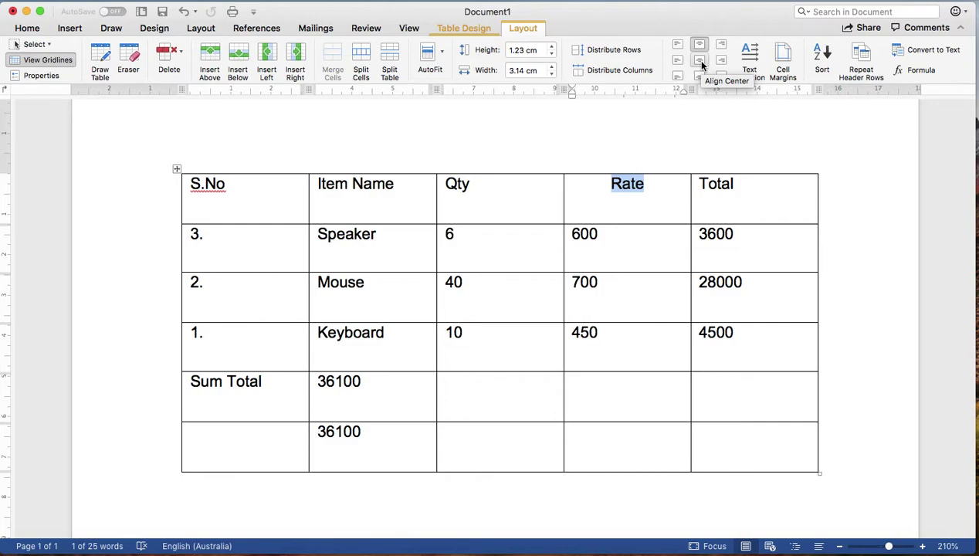
Cycle the Rate heading through the cell alignment options, finishing with Align Top Left
left_click(701, 63)
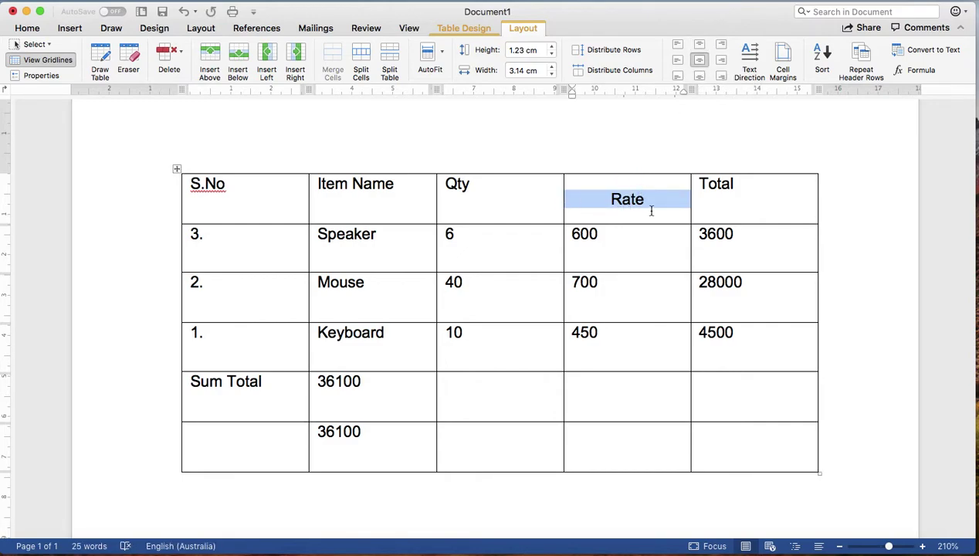
left_click(717, 60)
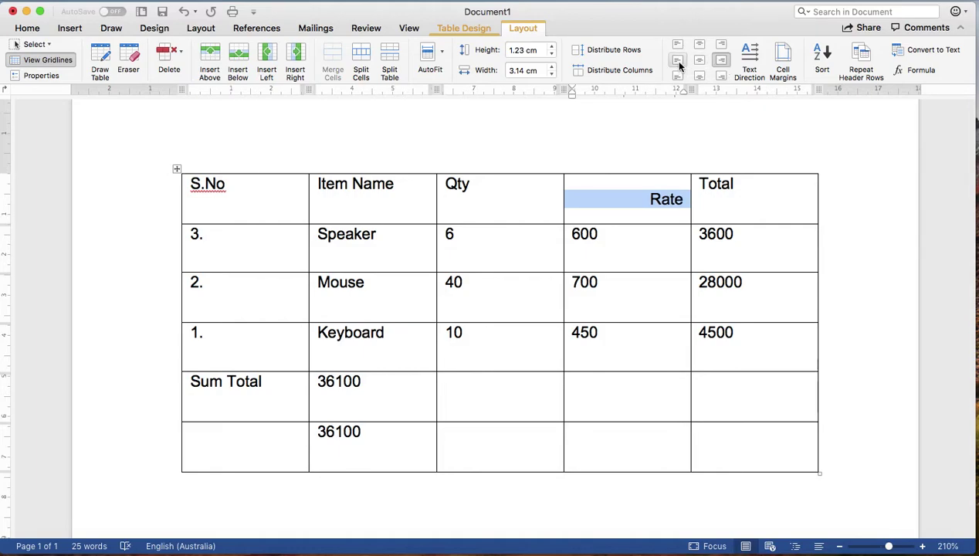
left_click(678, 60)
left_click(700, 77)
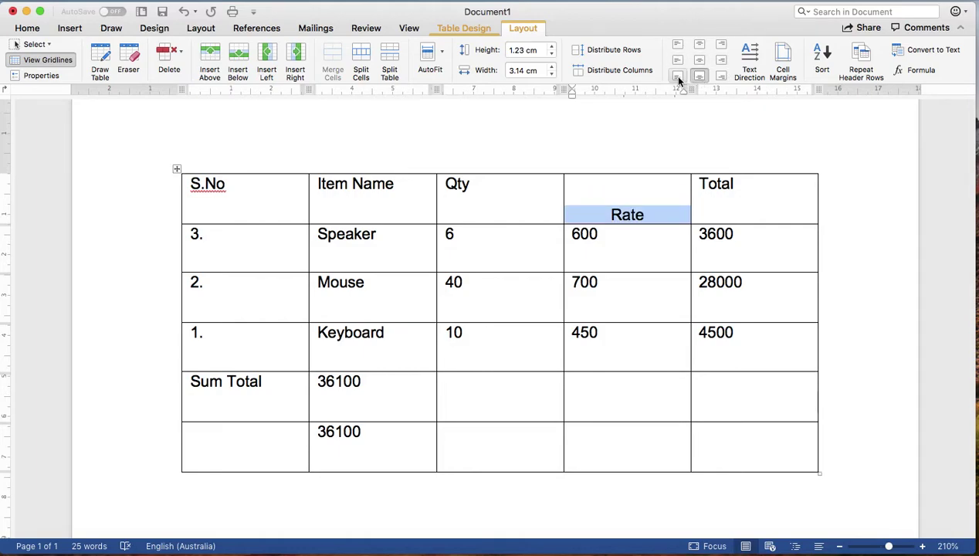
left_click(677, 76)
left_click(722, 77)
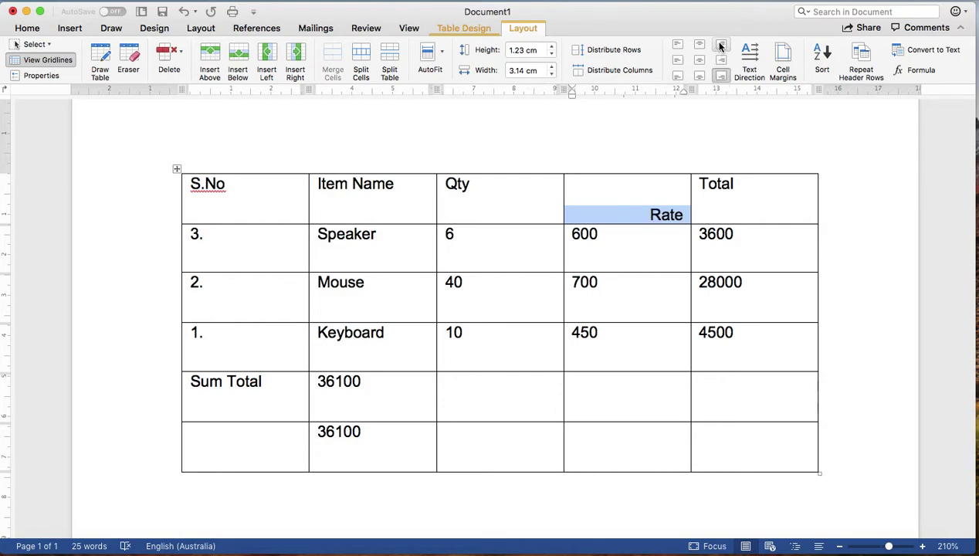
left_click(721, 45)
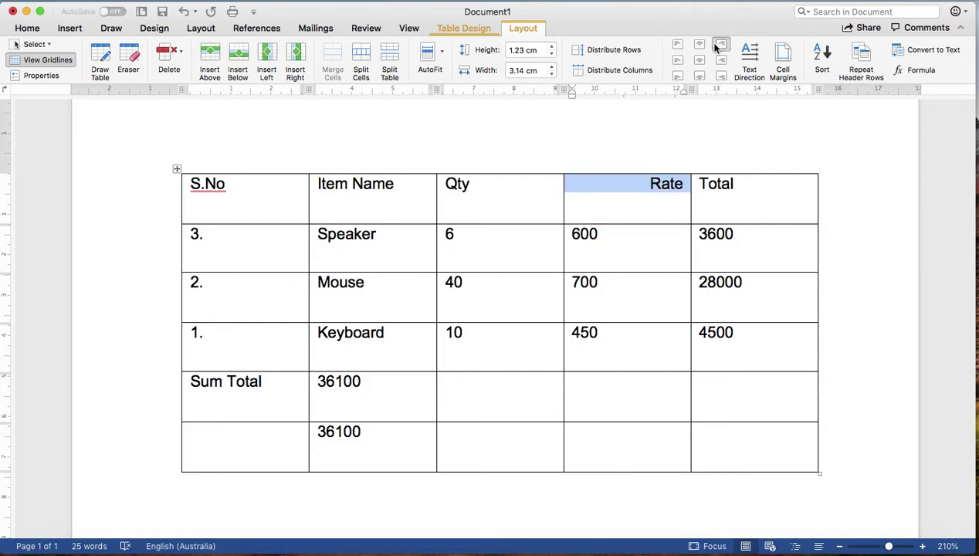
left_click(699, 45)
left_click(678, 44)
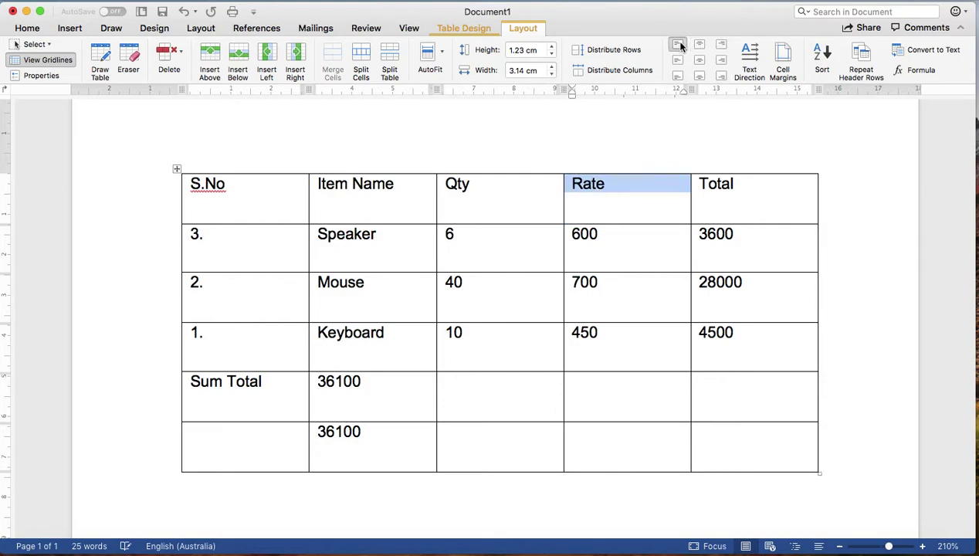
left_click(629, 200)
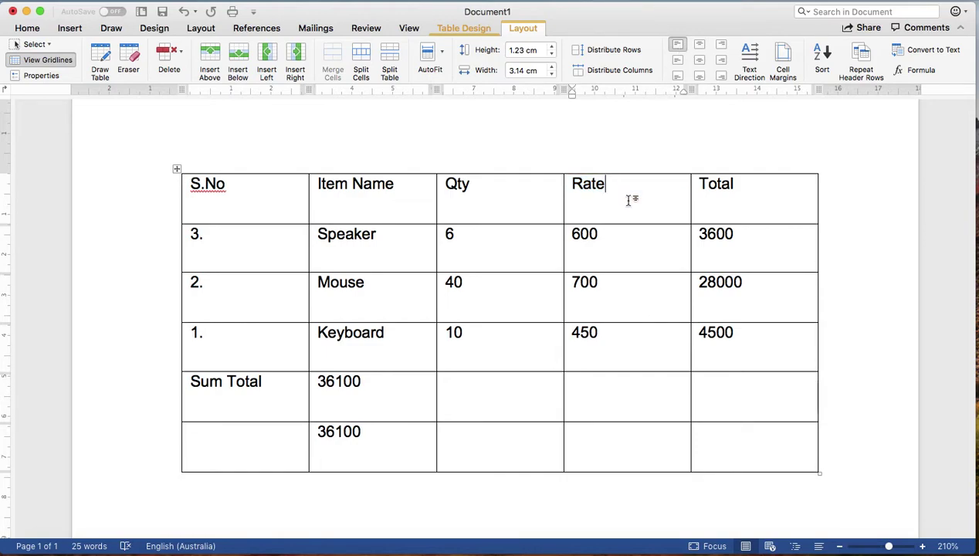
Add two blank rows below the second 36100 row and select the bottom row's first four cells
scroll(469, 424, "down", 2)
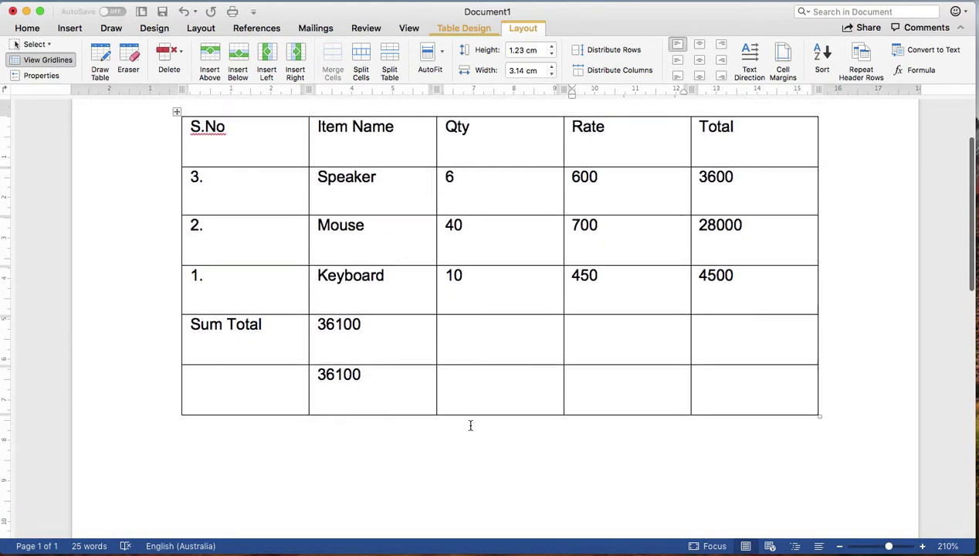
left_click(726, 404)
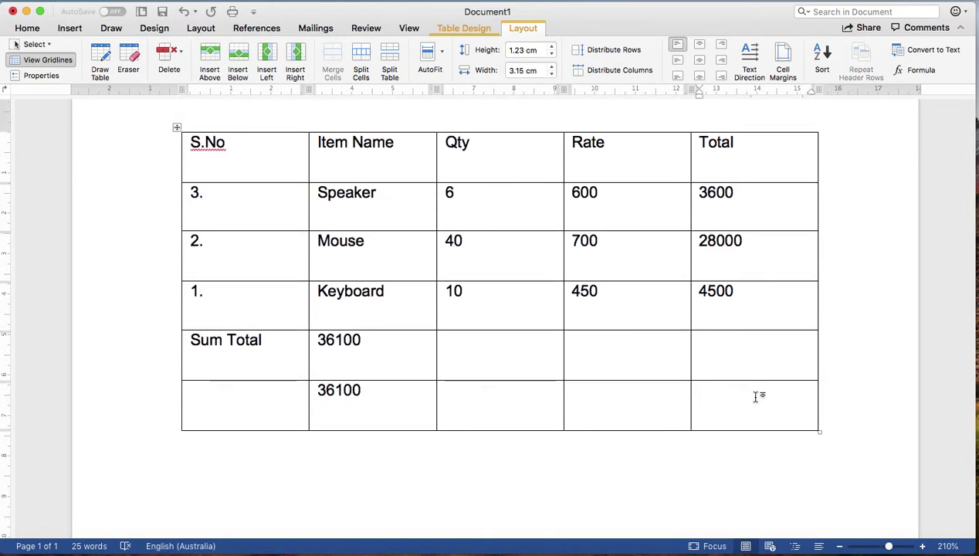
key("Tab")
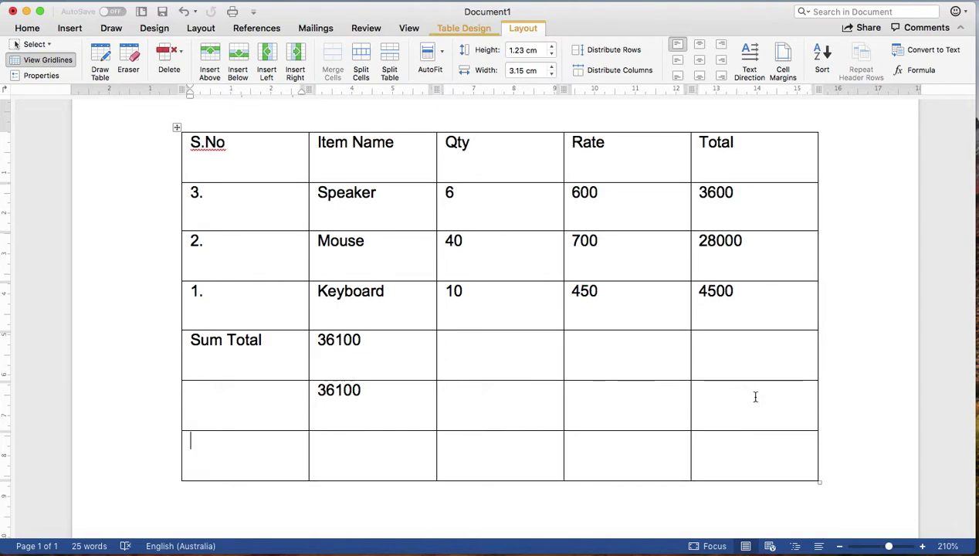
left_click(725, 455)
key("Tab")
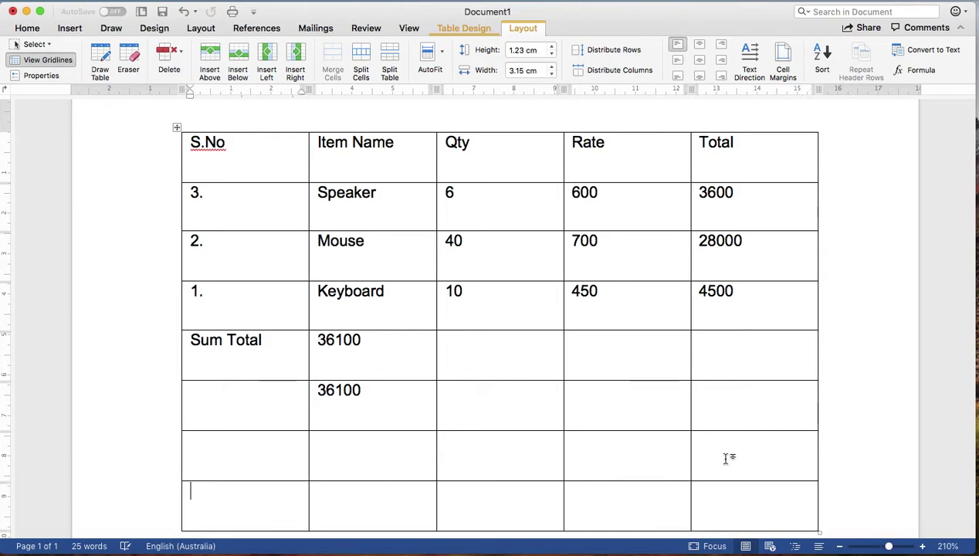
scroll(725, 459, "down", 2)
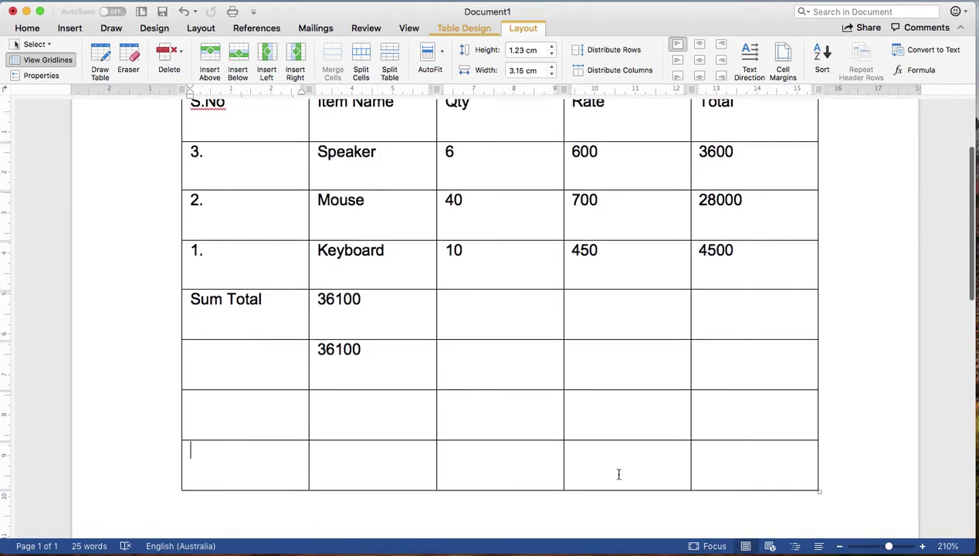
left_click_drag(588, 473, 273, 466)
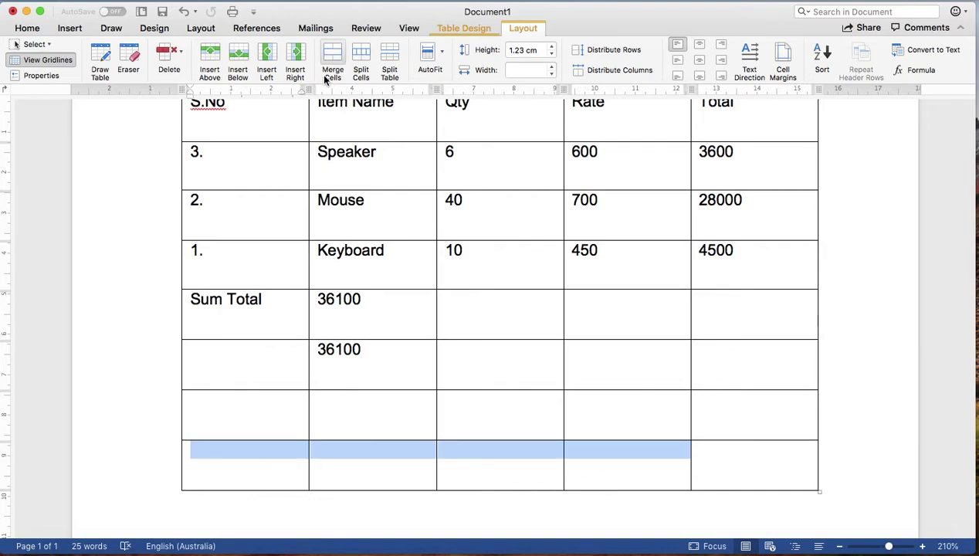
Merge the bottom row's first four cells into one and open Split Cells for the last cell
left_click(330, 59)
left_click(618, 454)
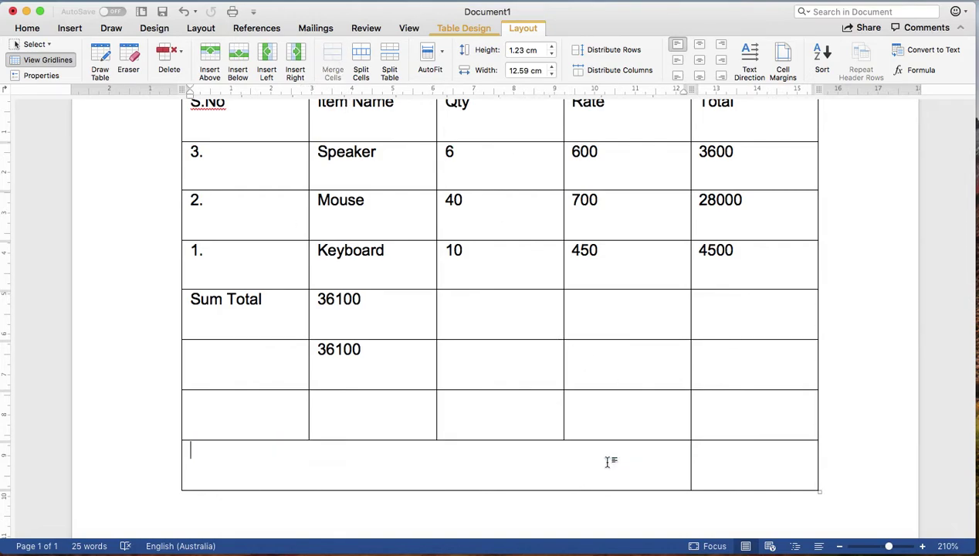
left_click(749, 472)
left_click(361, 61)
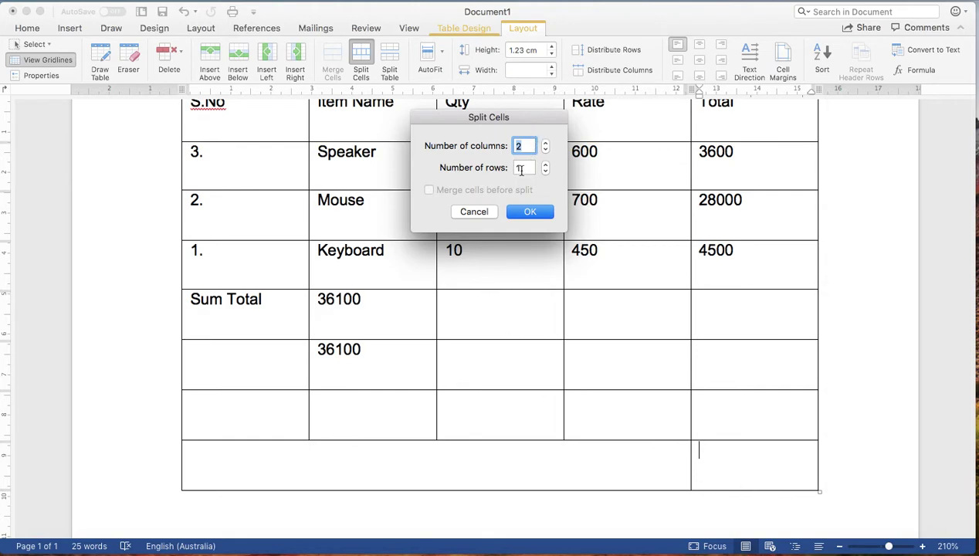
left_click(523, 214)
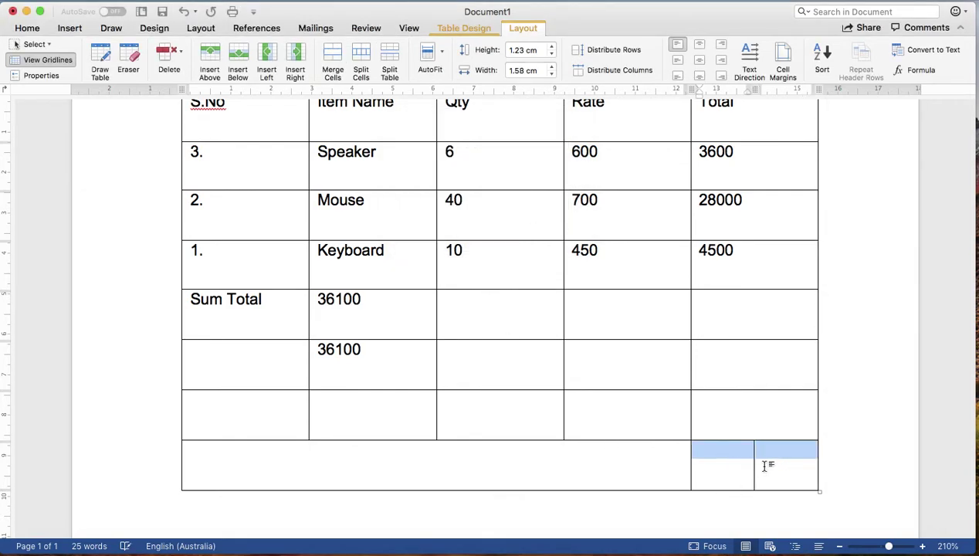
key("cmd+z")
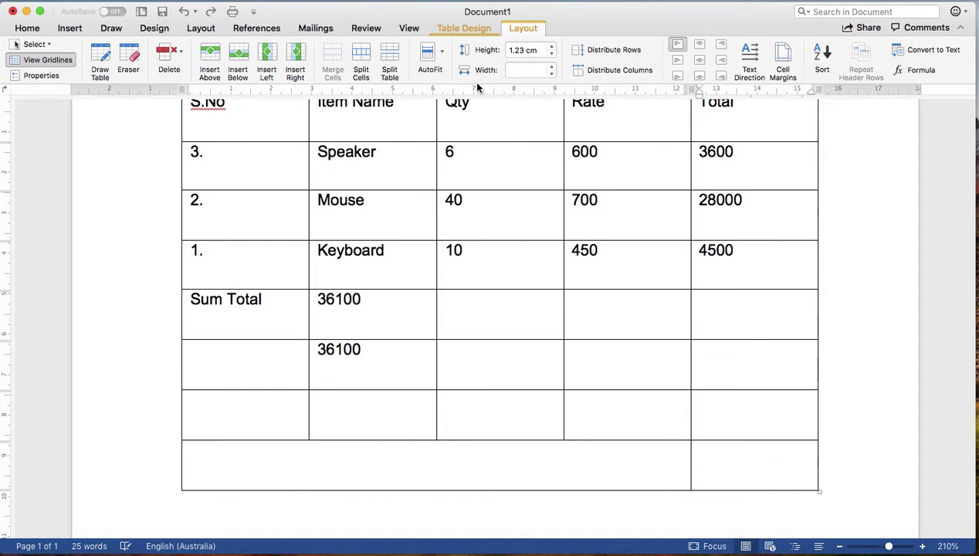
left_click(365, 55)
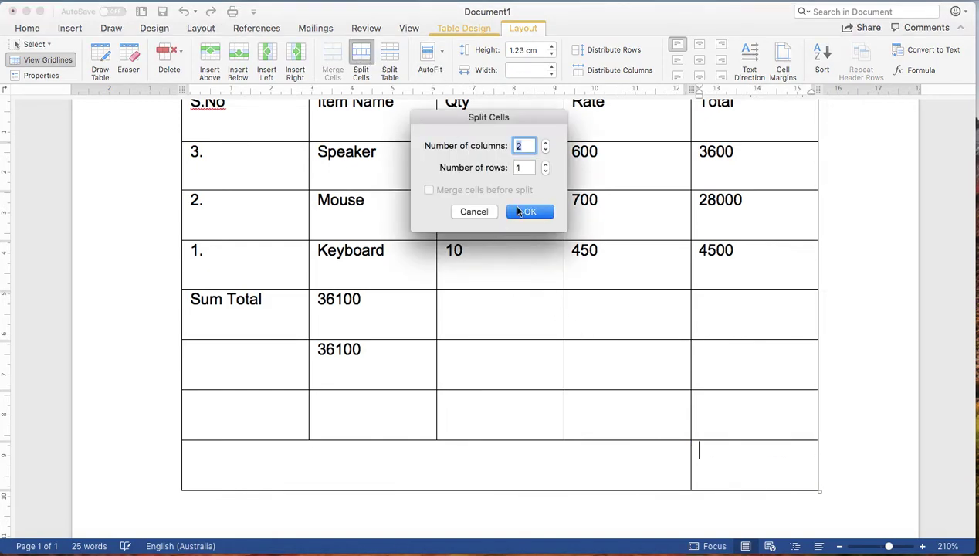
type("3")
left_click(521, 212)
key("cmd+z")
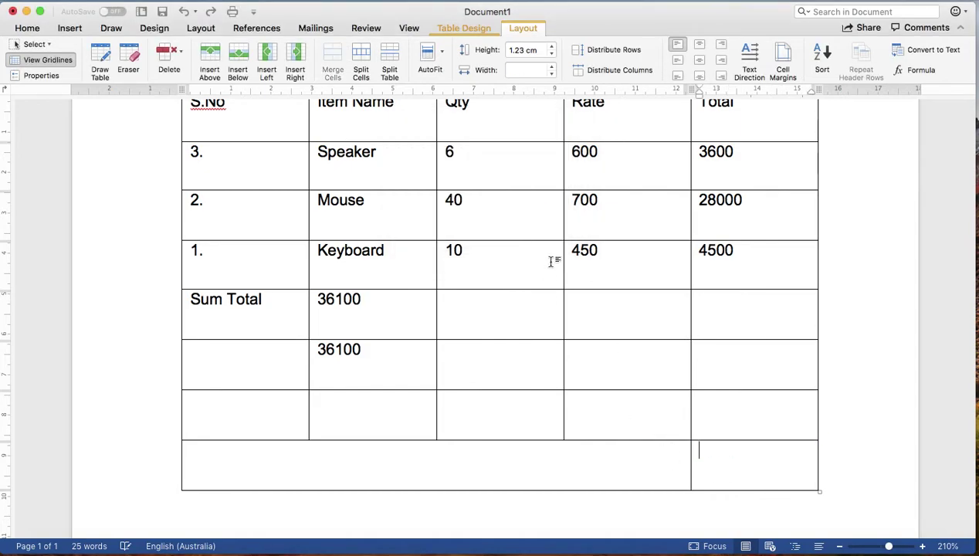
left_click(363, 56)
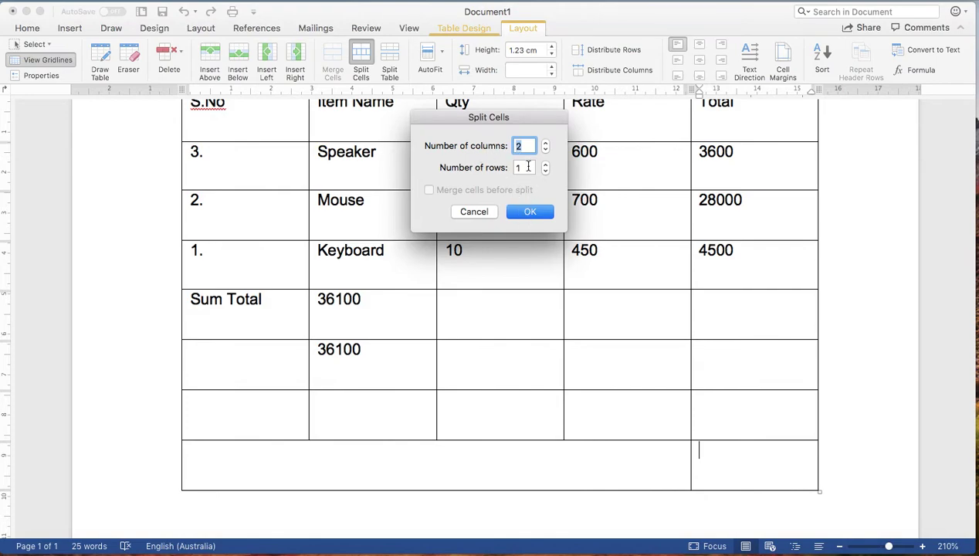
left_click(522, 165)
type("4")
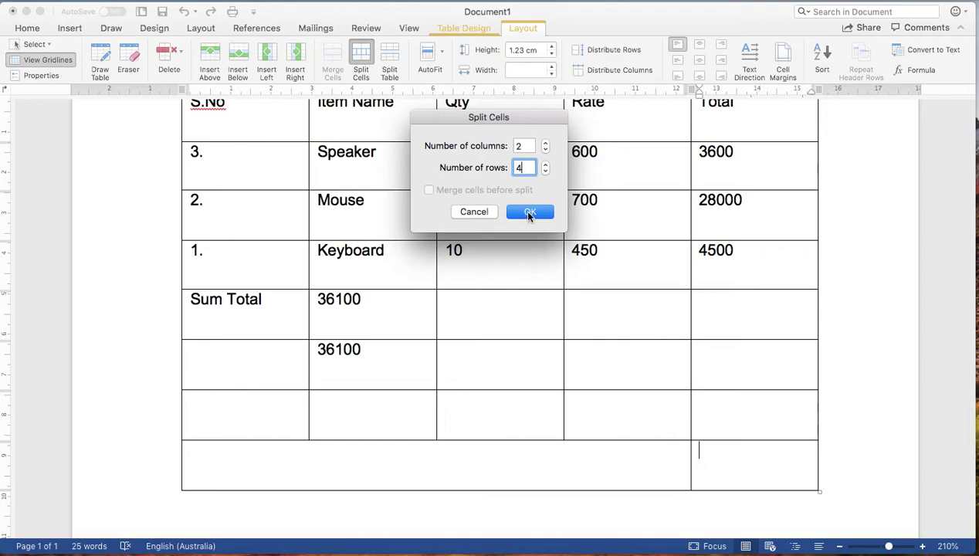
left_click(530, 211)
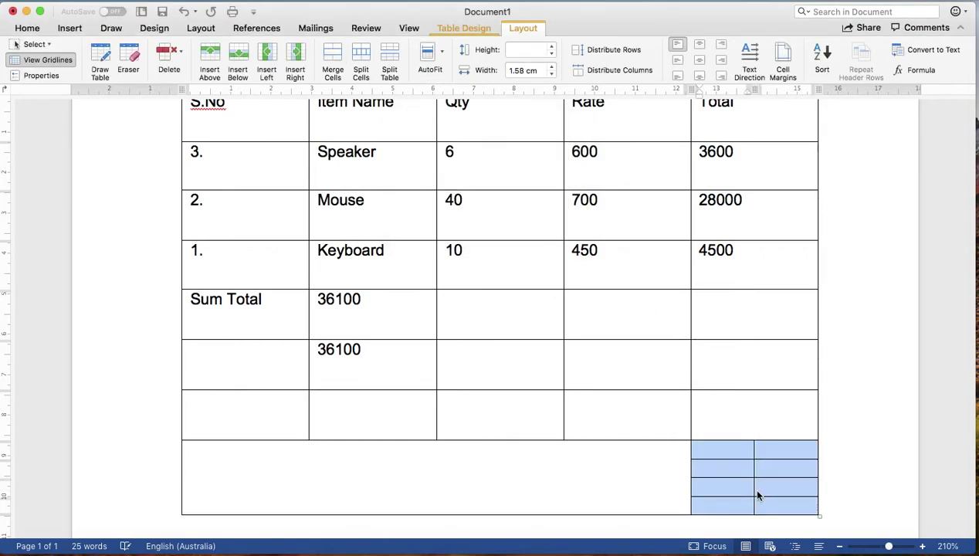
key("super+z")
Zoom out to 160% so the whole table, header through Sum Total, is visible
scroll(756, 490, "down", 3)
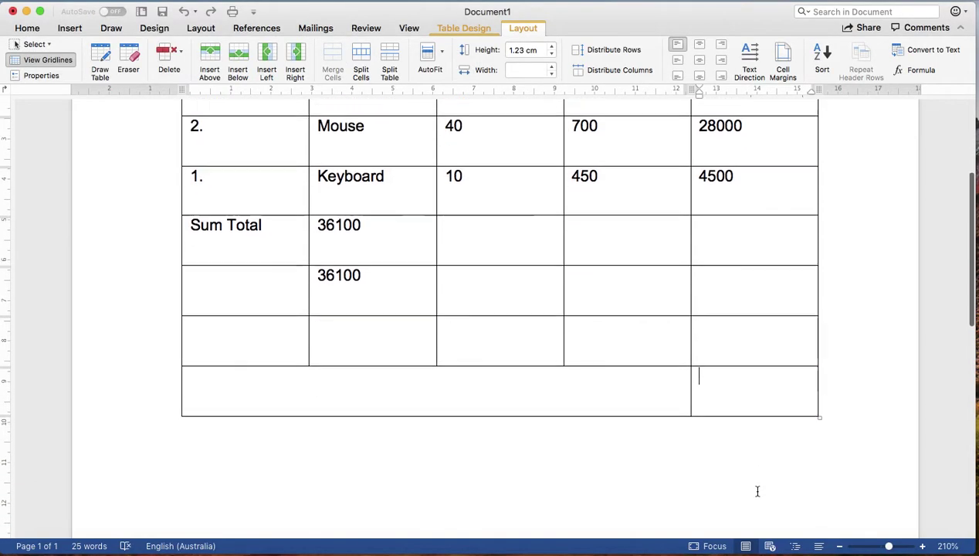
scroll(756, 490, "up", 3)
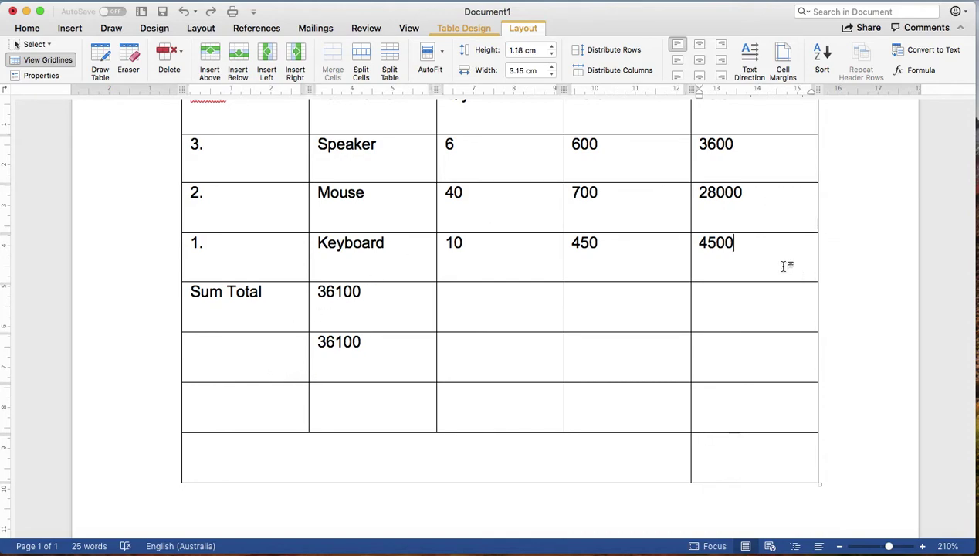
left_click_drag(783, 266, 453, 174)
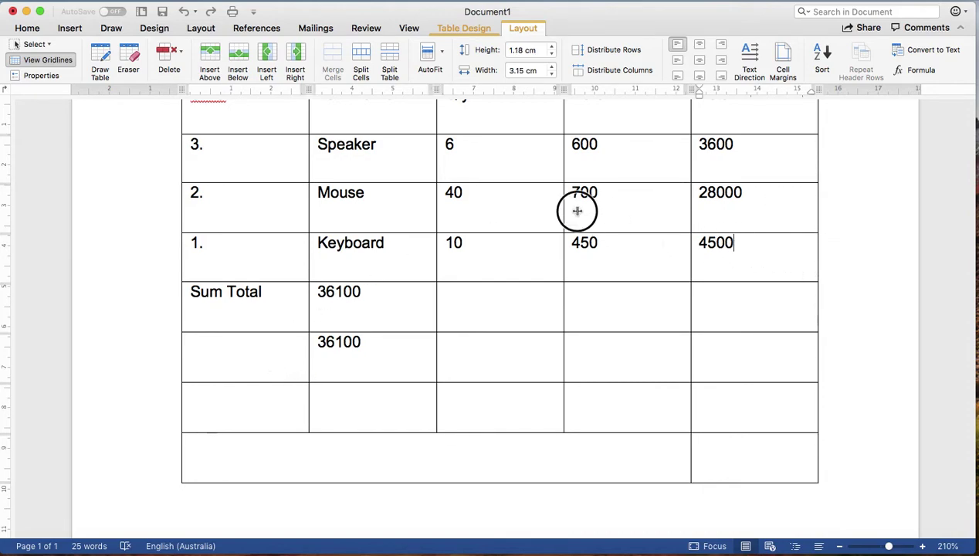
left_click(839, 547)
left_click(839, 547)
left_click(839, 546)
left_click(839, 546)
left_click(839, 547)
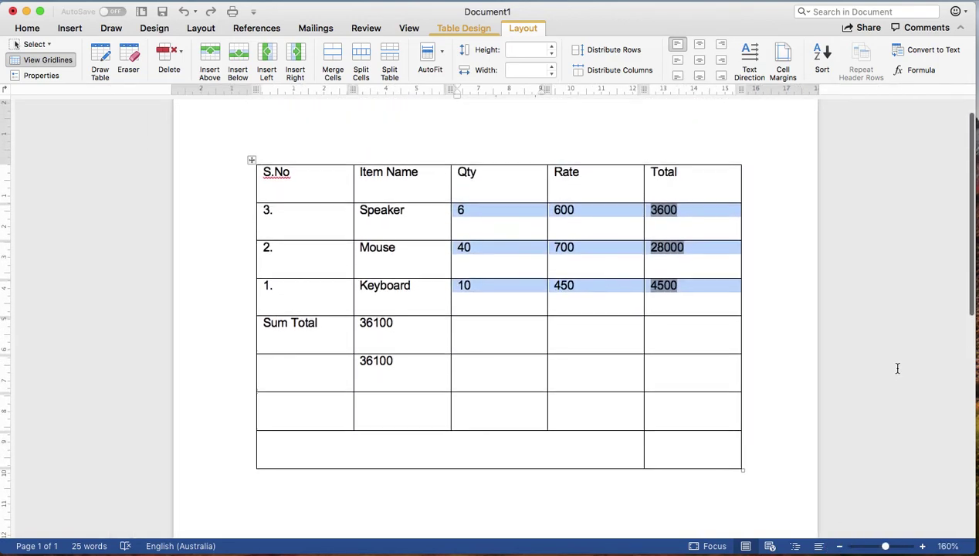
left_click(717, 302)
left_click(695, 294)
left_click_drag(695, 294, 271, 183)
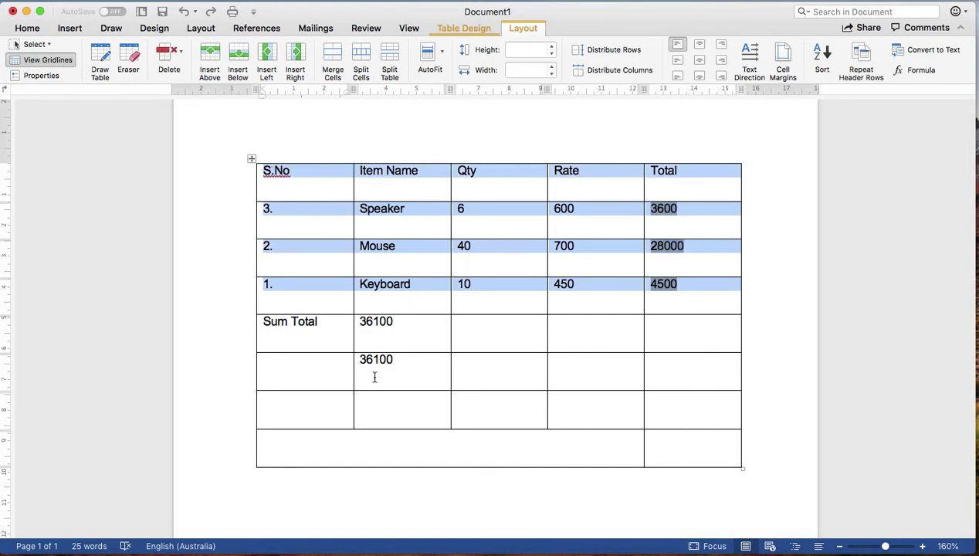
left_click(691, 299)
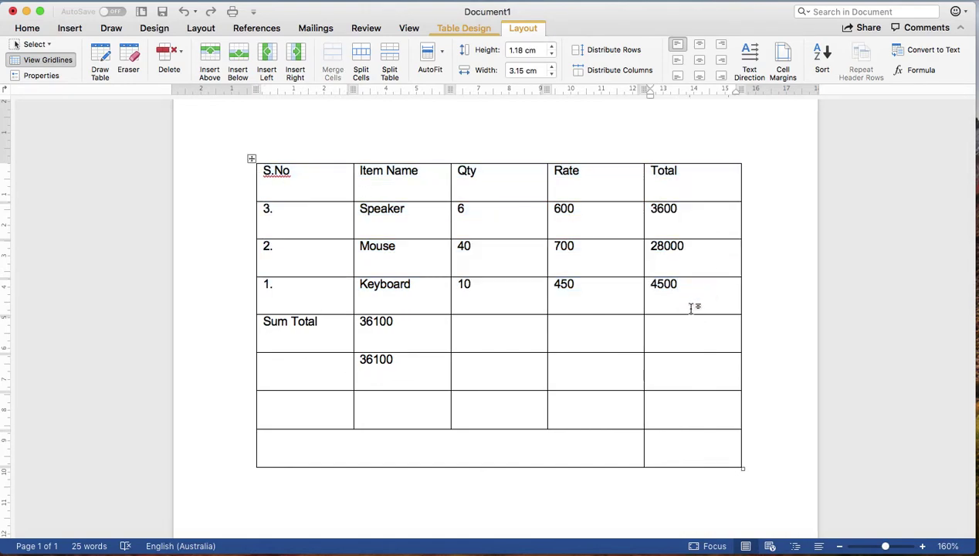
left_click(390, 62)
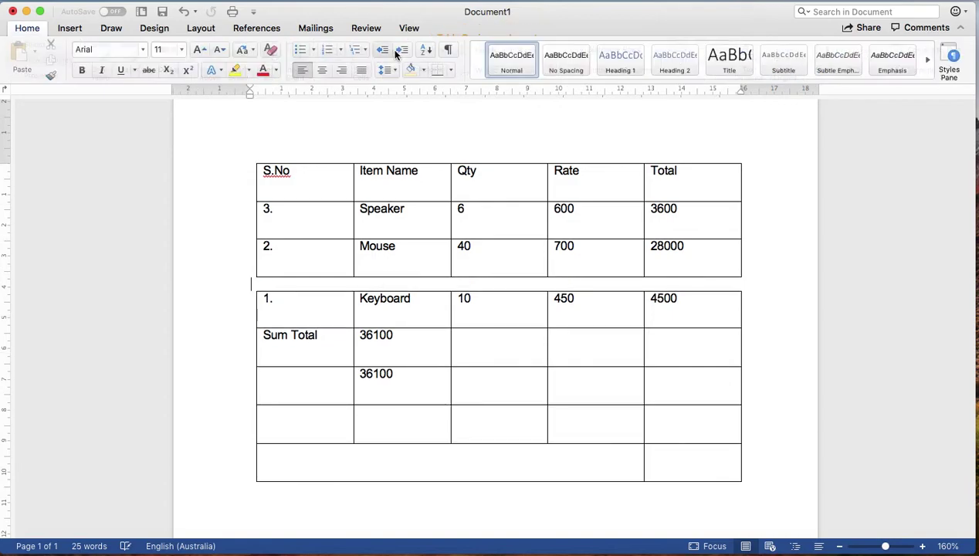
key("super+z")
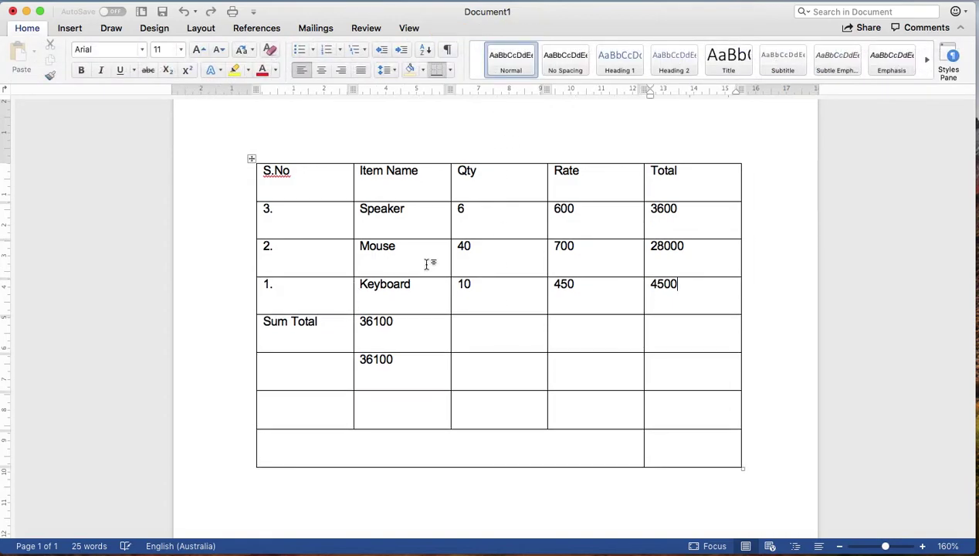
left_click(683, 334)
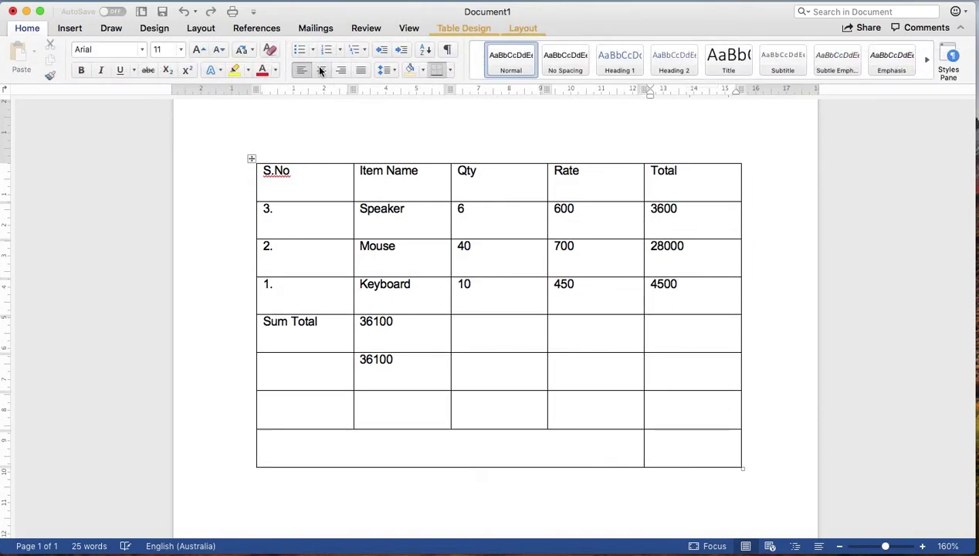
left_click(524, 26)
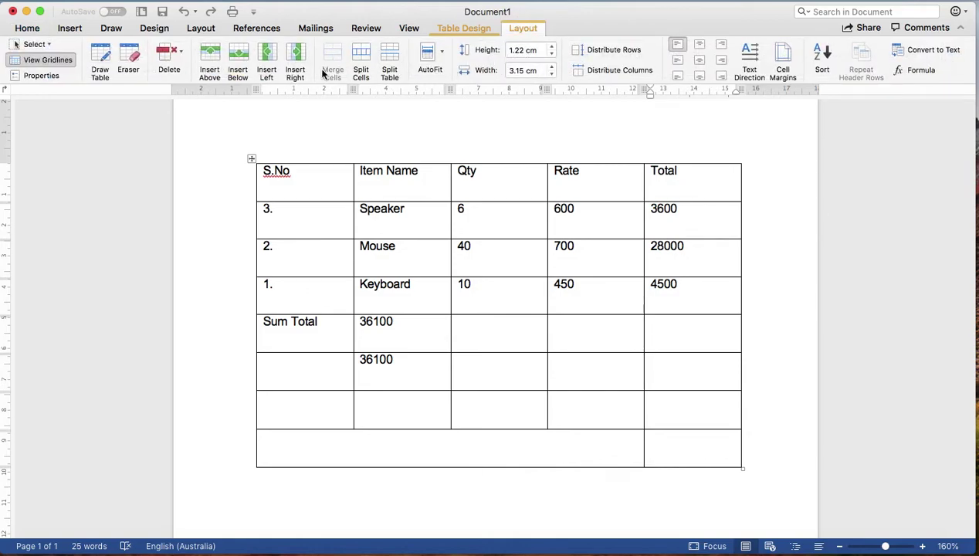
left_click(389, 60)
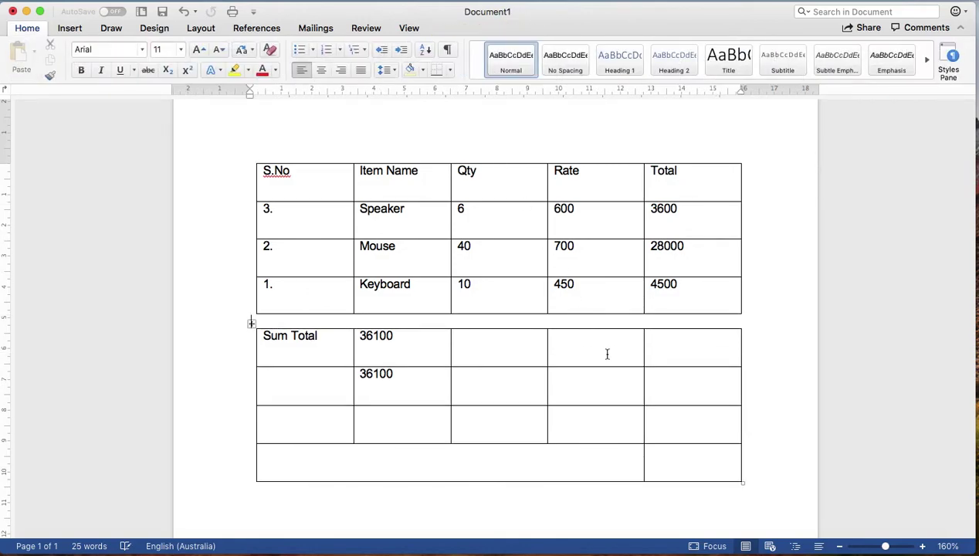
key("super+z")
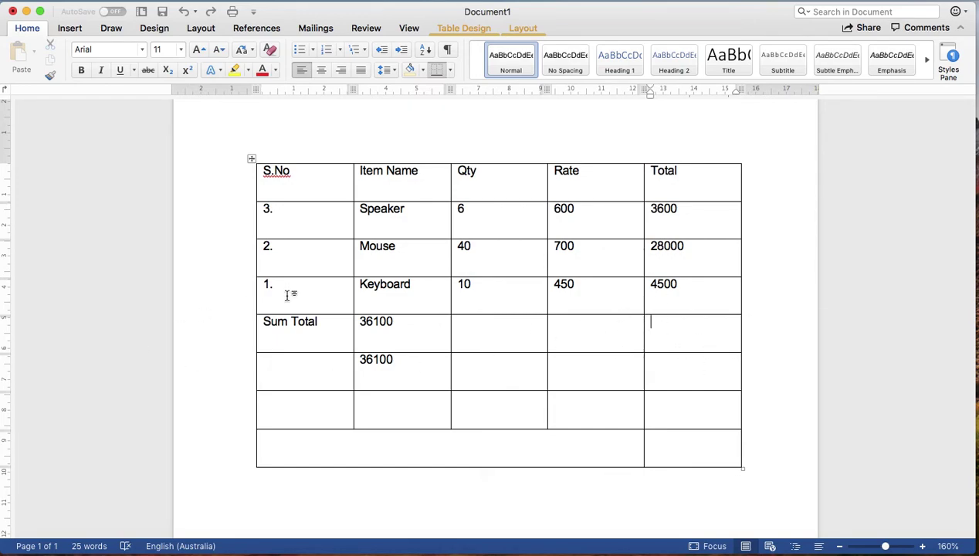
left_click(264, 322)
Try AutoFit Window, then drag the table's corner to shrink it toward the top-left
left_click(517, 30)
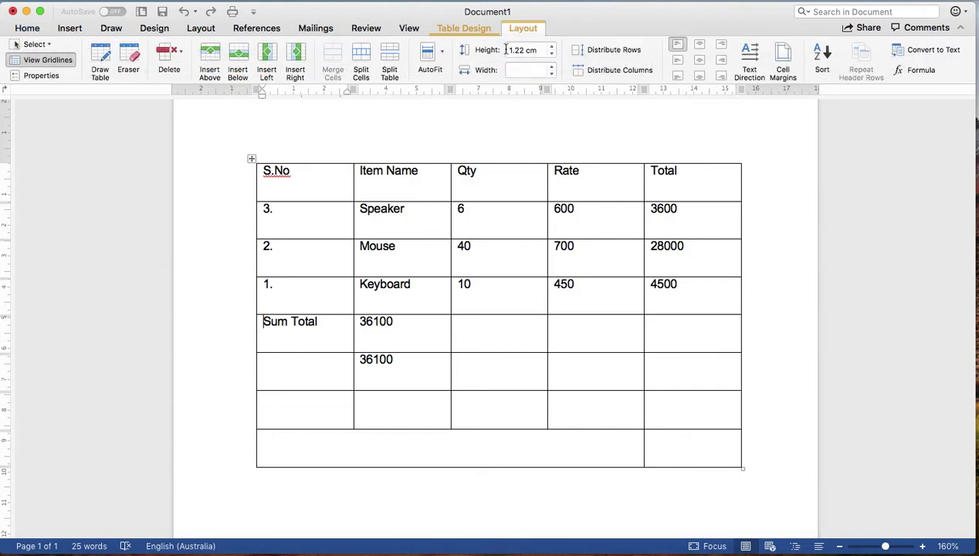
left_click(443, 61)
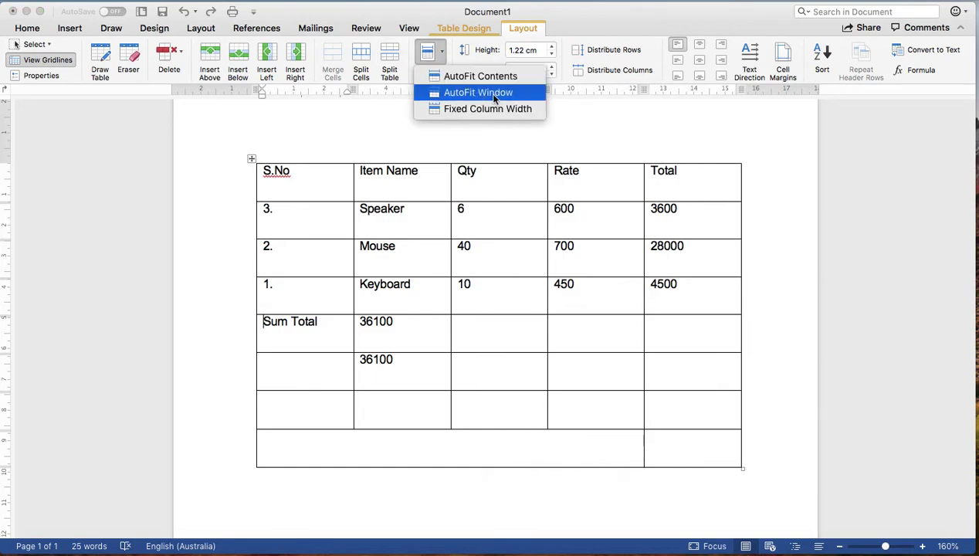
left_click(742, 471)
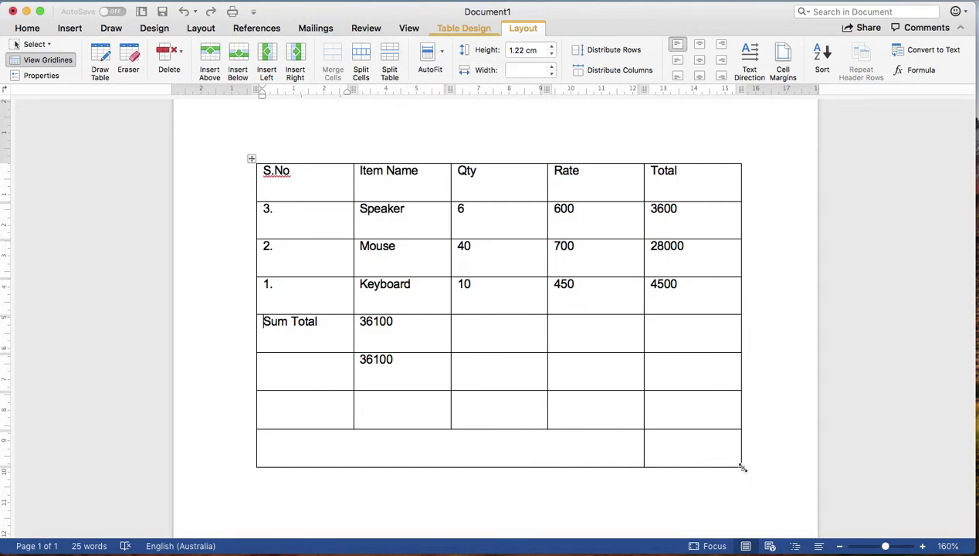
mouse_move(743, 471)
left_mouse_down()
mouse_move(506, 257)
mouse_move(517, 258)
left_mouse_up()
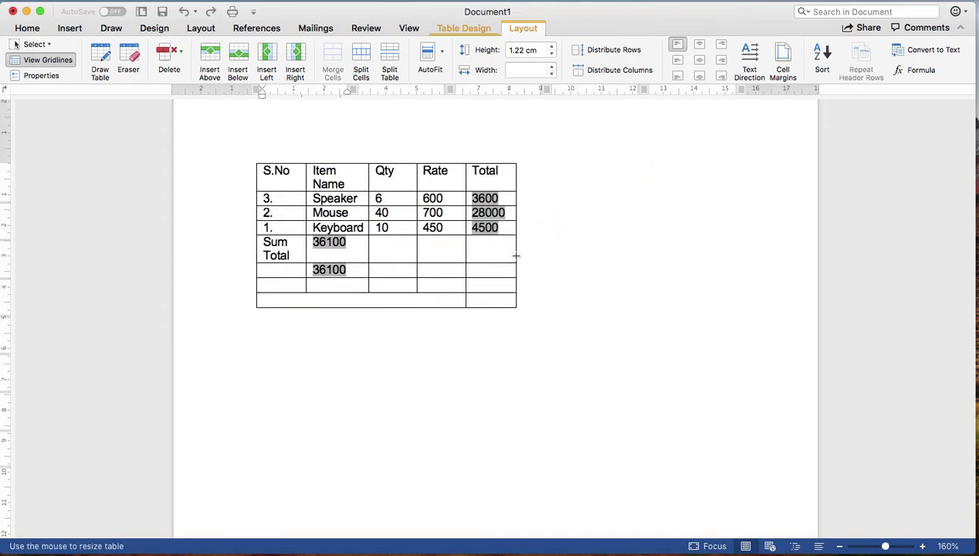
left_click(589, 269)
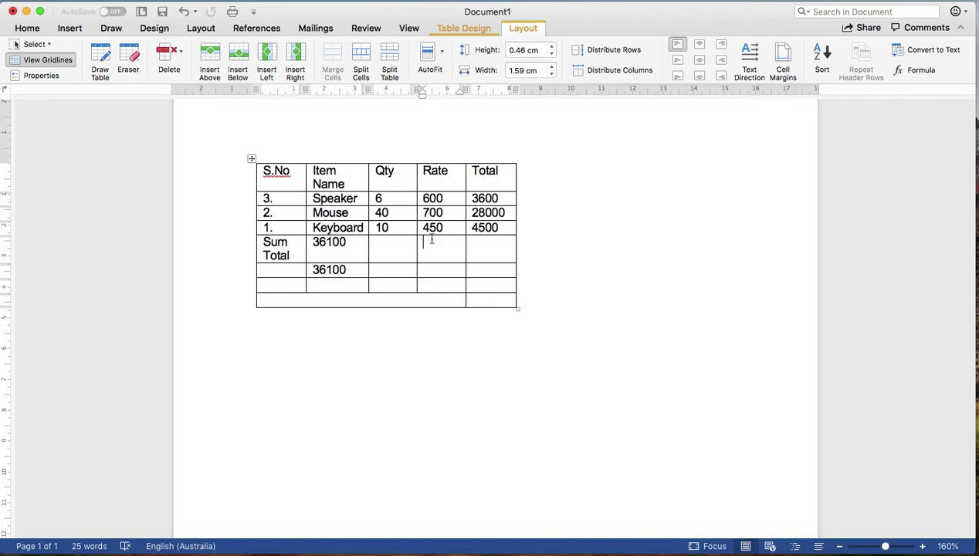
Try AutoFit Contents, then set Fixed Column Width and drag the table narrower with taller rows
left_click(444, 56)
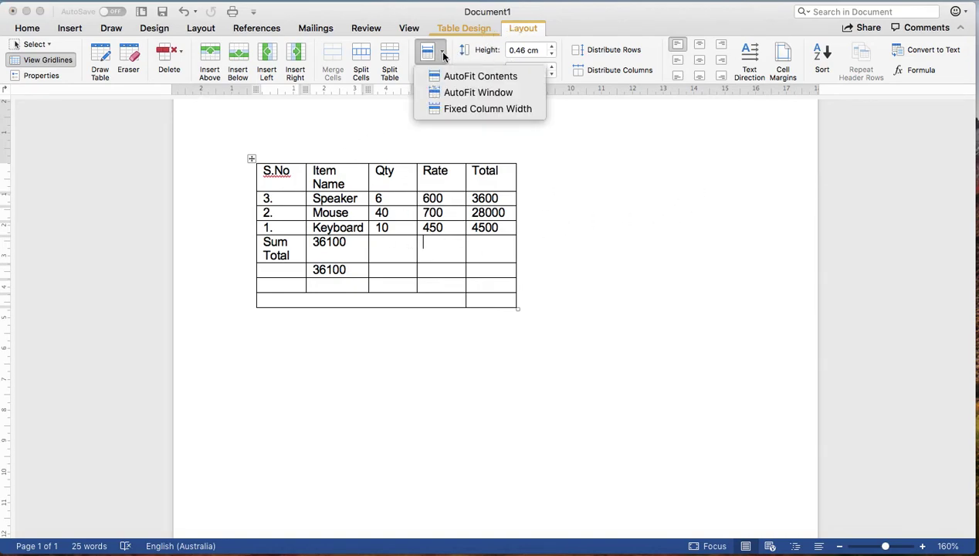
left_click(495, 77)
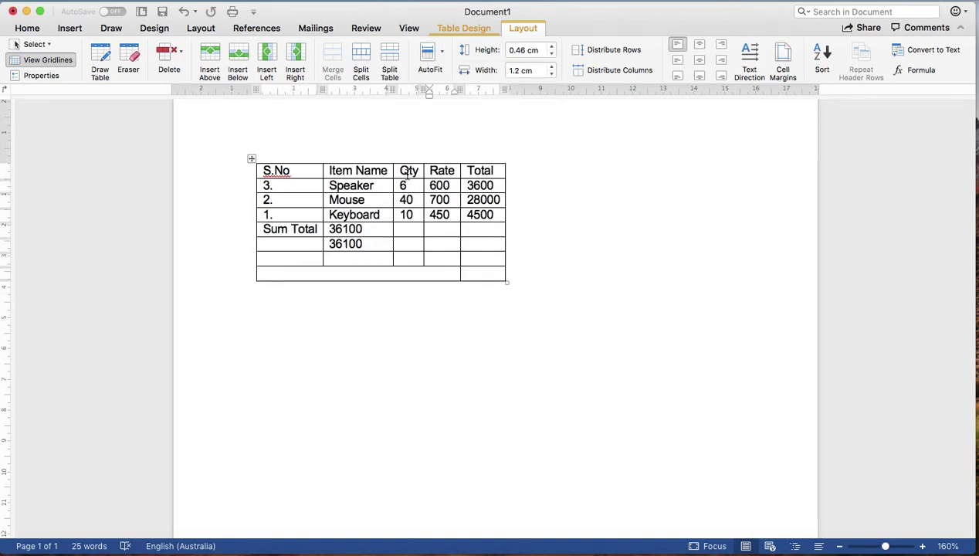
left_click(443, 52)
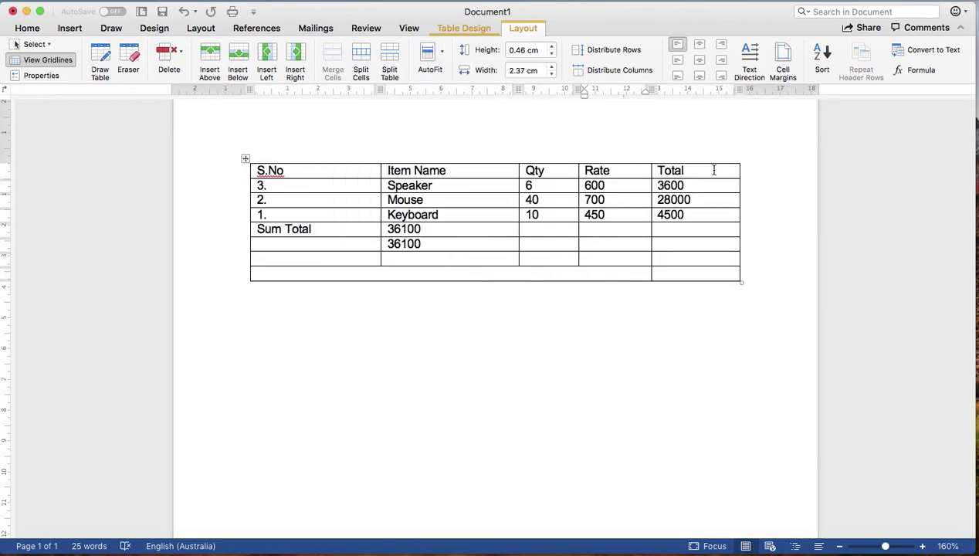
left_click(440, 63)
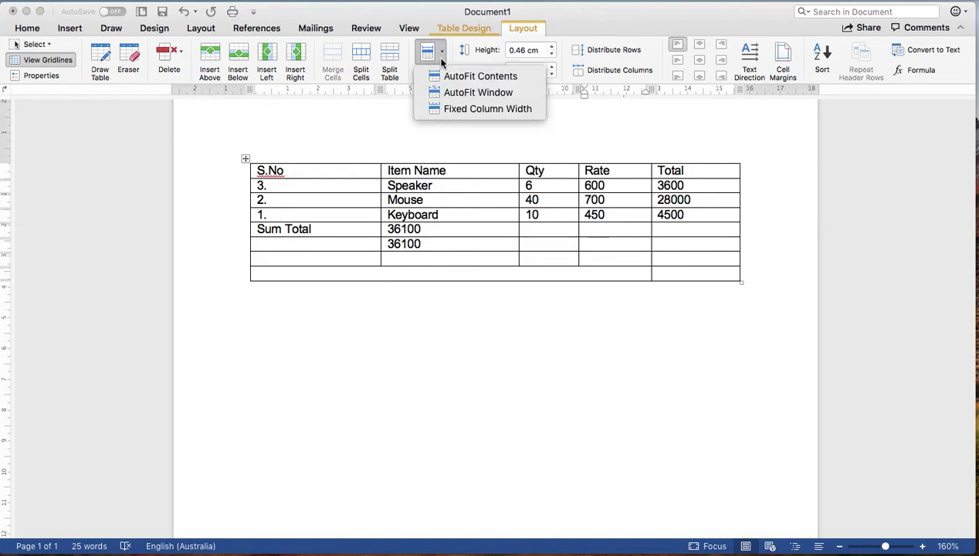
left_click(481, 109)
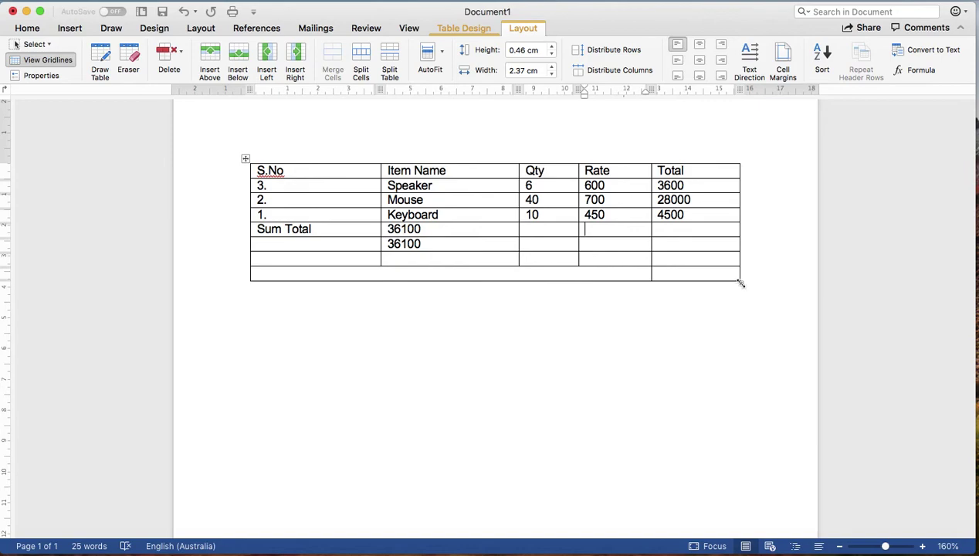
left_click_drag(740, 283, 658, 342)
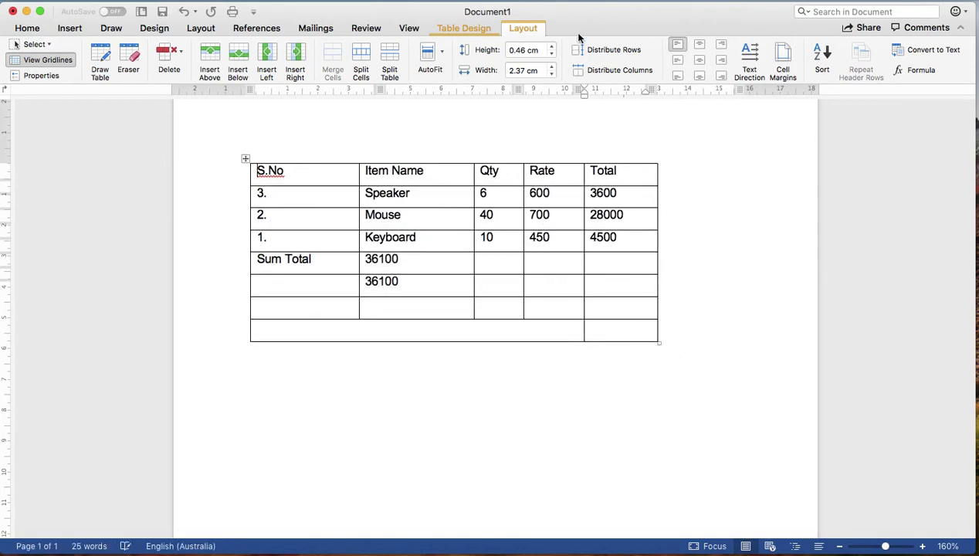
left_click(439, 61)
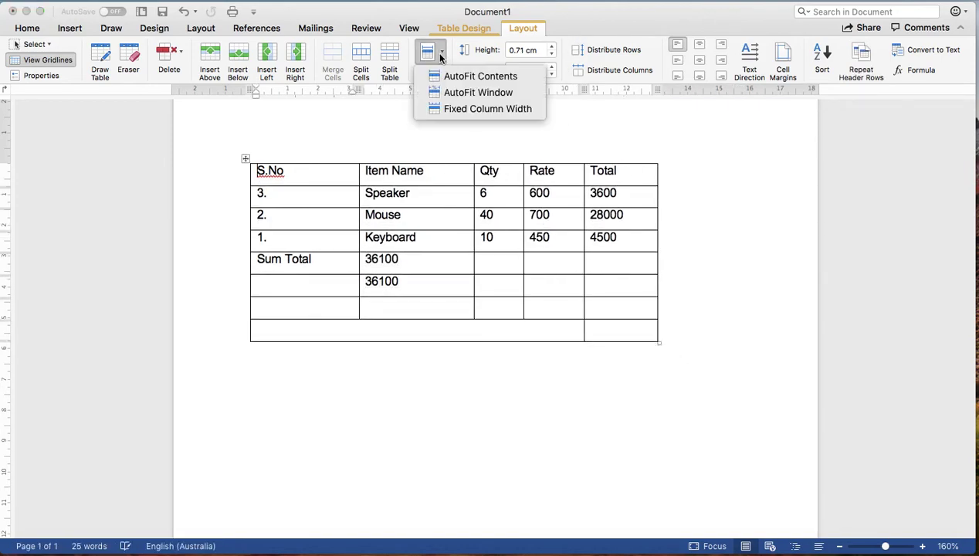
left_click(468, 112)
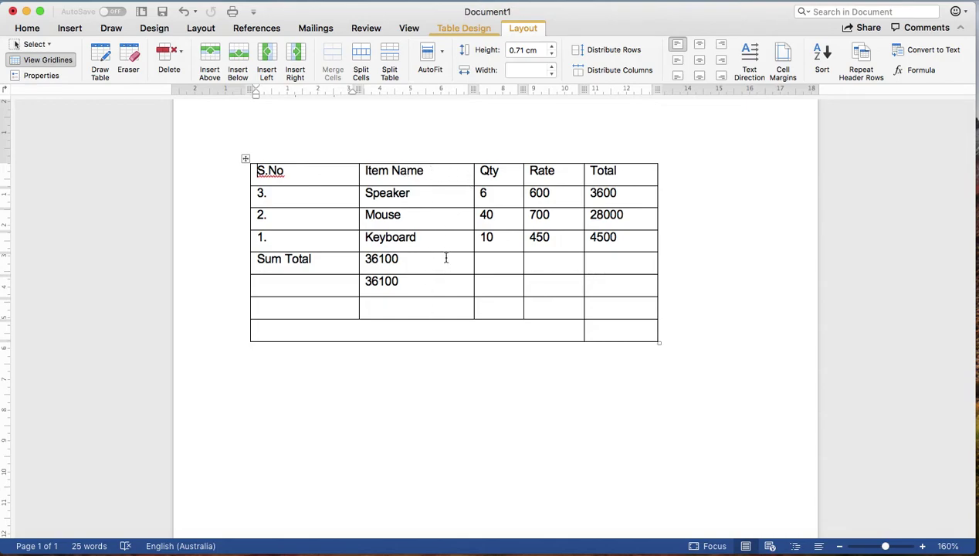
left_click(295, 176)
left_click(295, 61)
key("super+z")
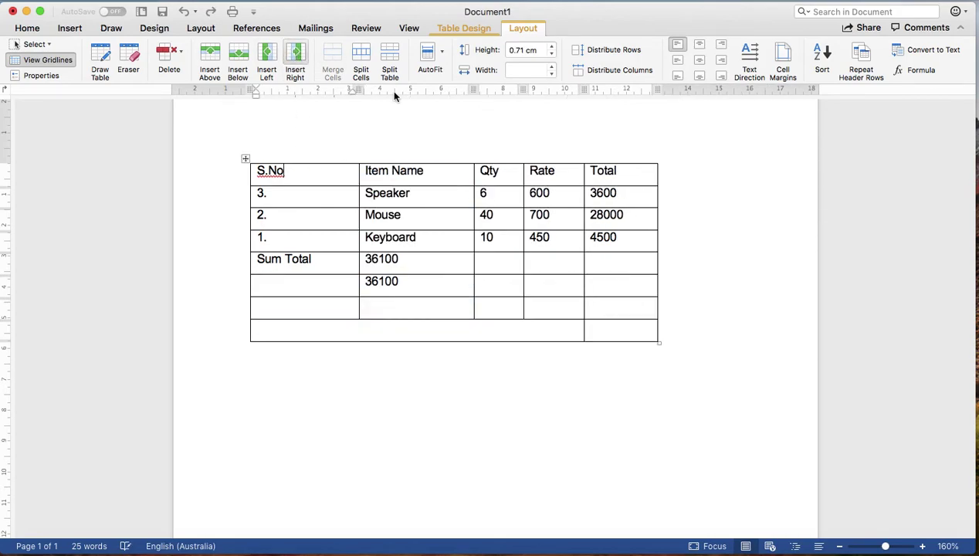
left_click(482, 176)
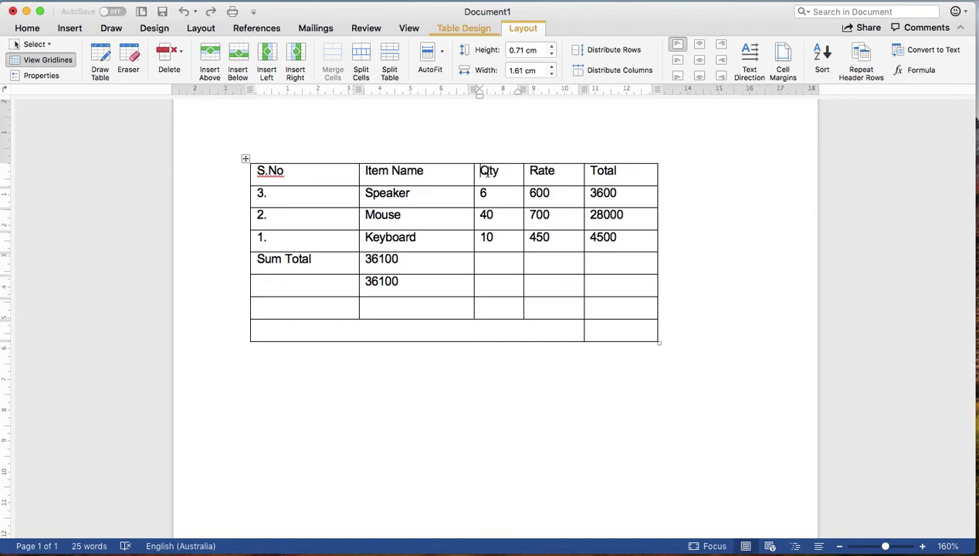
left_click(266, 62)
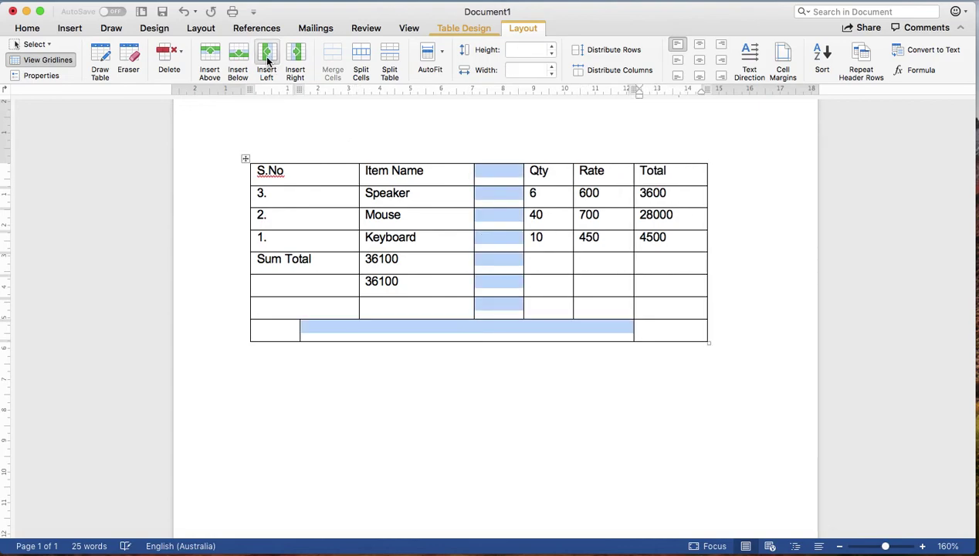
key("cmd+z")
left_click(441, 177)
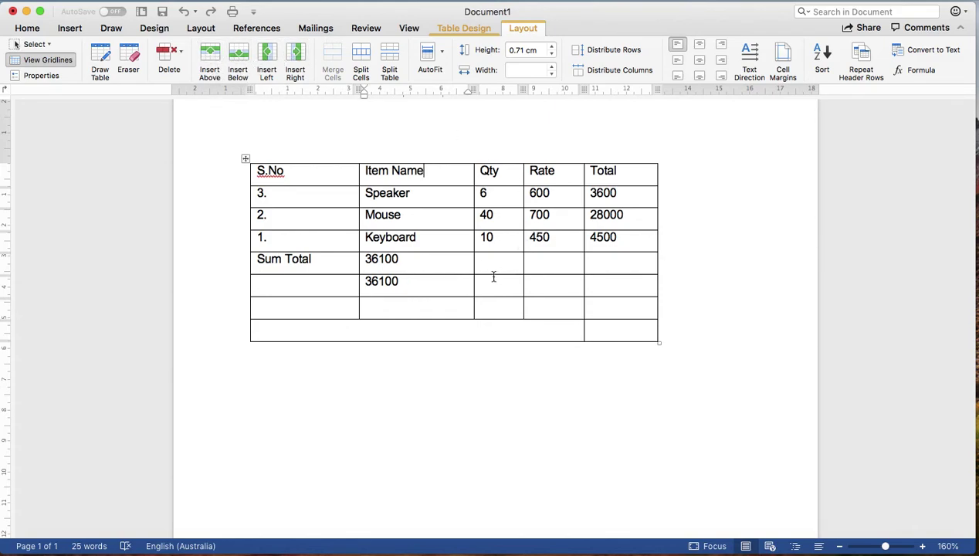
Add and undo an extra bottom row, then highlight the reversed S.No entries 3., 2., 1
left_click(615, 335)
key("Tab")
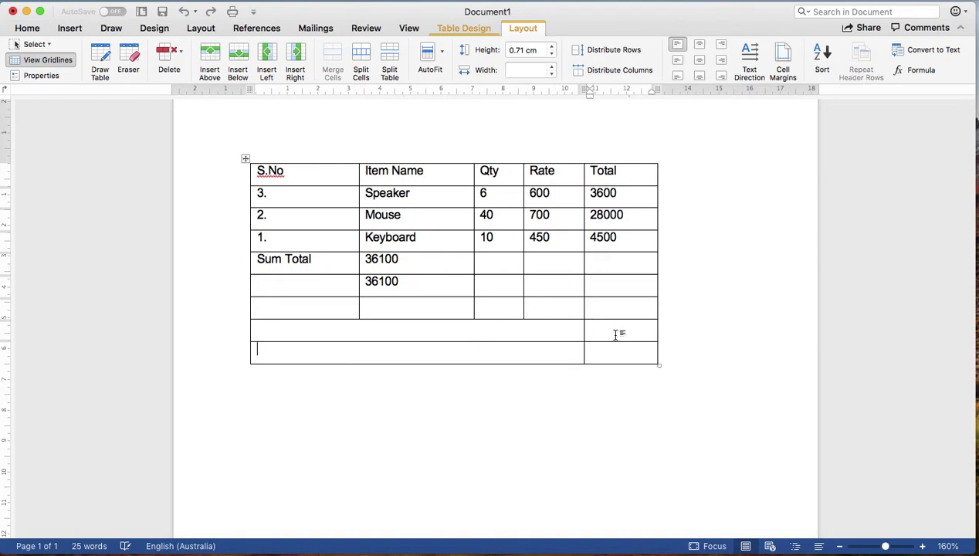
key("super+z")
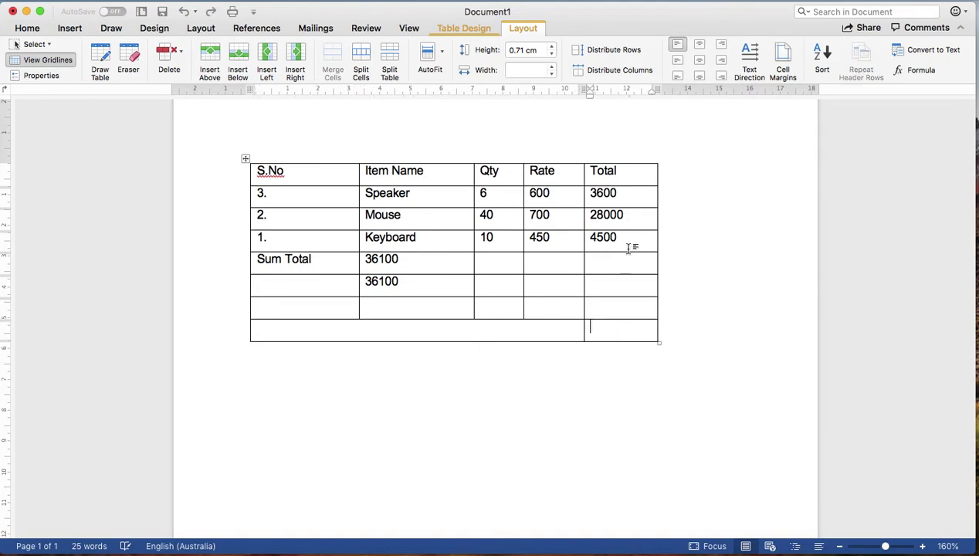
key("Tab")
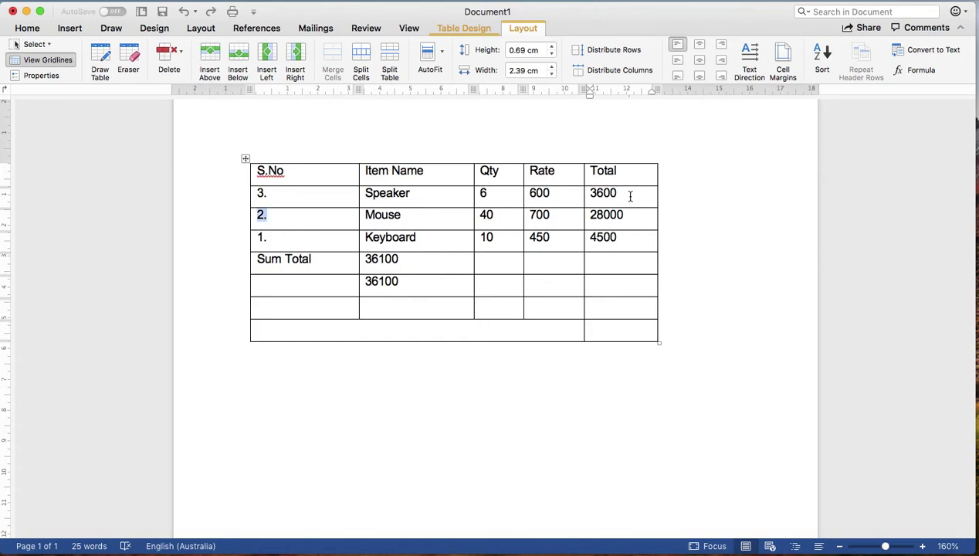
key("Tab")
left_click(630, 196)
left_click_drag(264, 233, 262, 192)
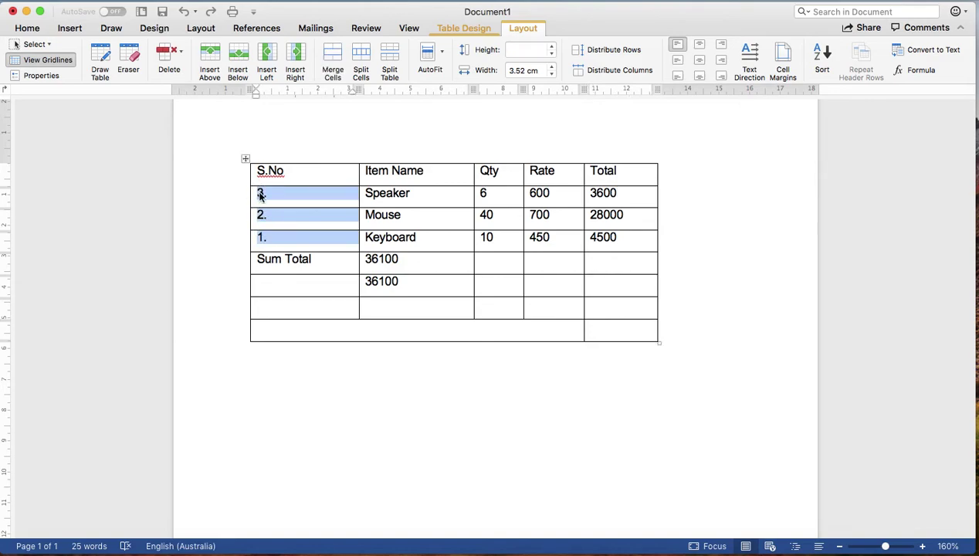
left_click(313, 214)
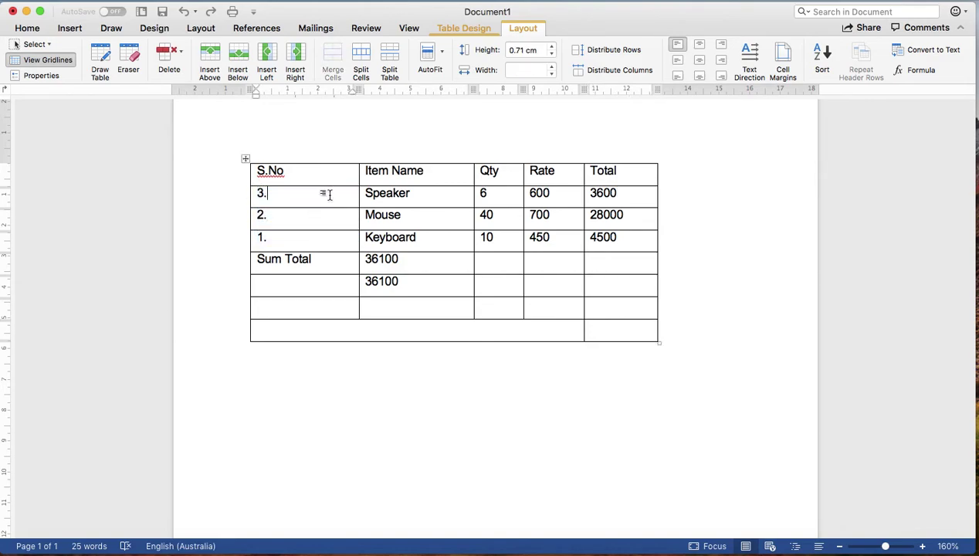
left_click(607, 201)
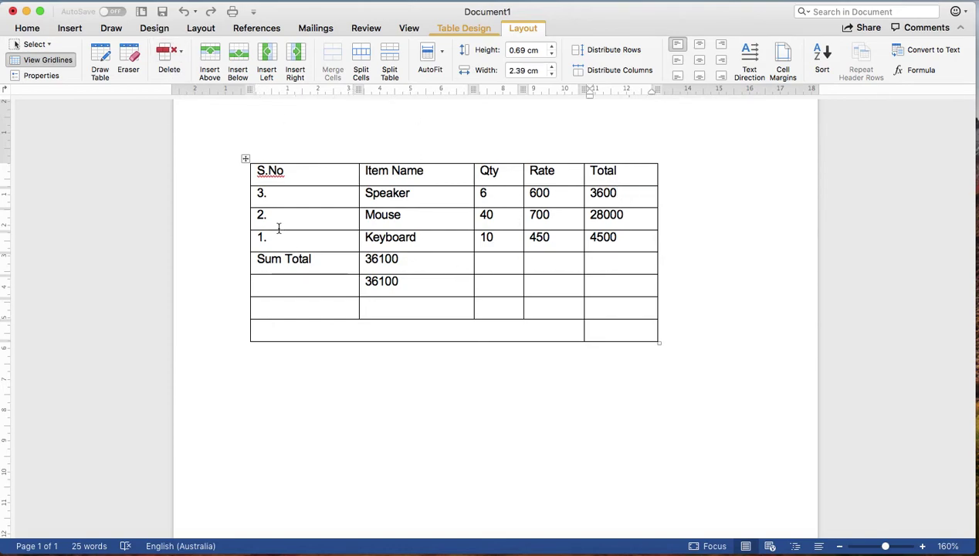
Edit the S.No cells so Speaker, Mouse and Keyboard read 1., 2. and 3
left_click(270, 195)
key("BackSpace")
key("BackSpace")
type("1")
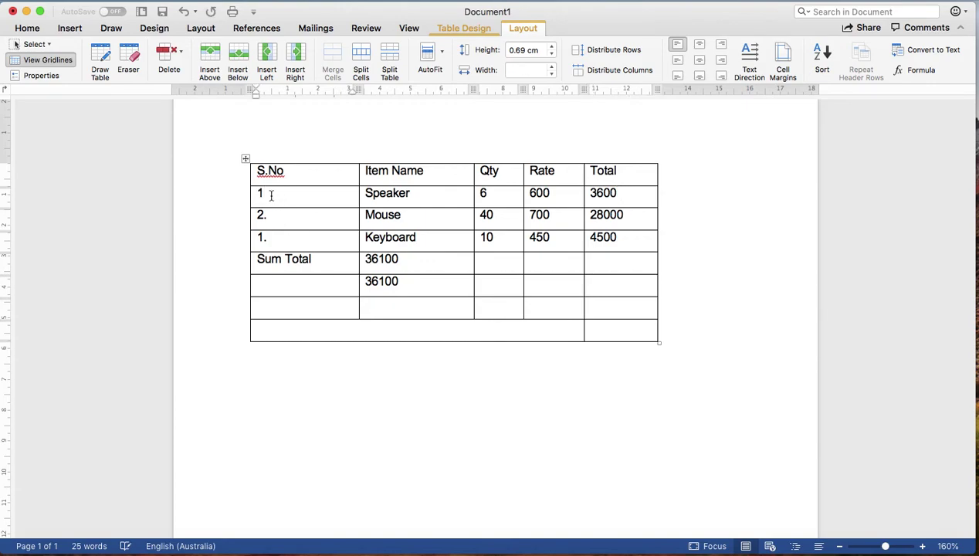
key("Down")
key("BackSpace")
key("Down")
type(".")
left_click(619, 237)
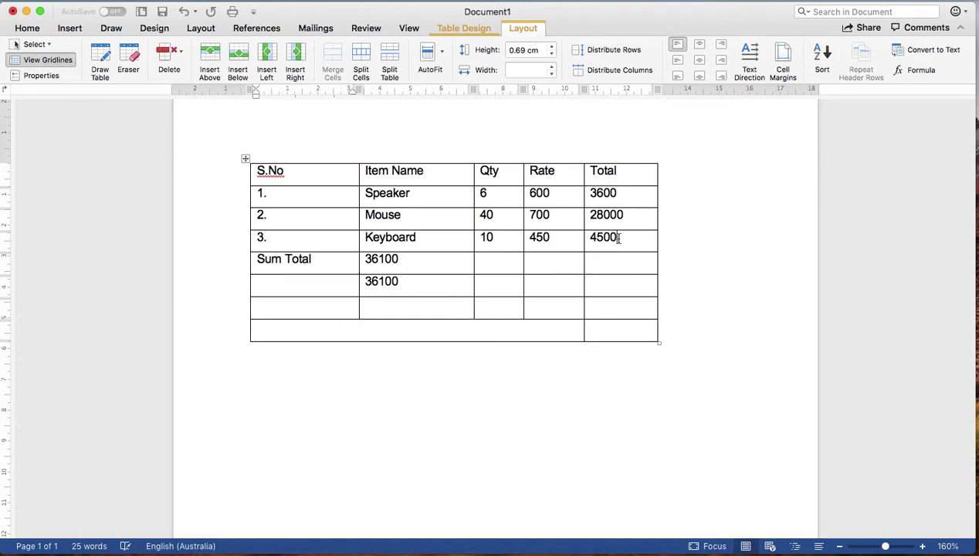
Insert a row below Keyboard and type 4. in its S.No cell
left_click(238, 64)
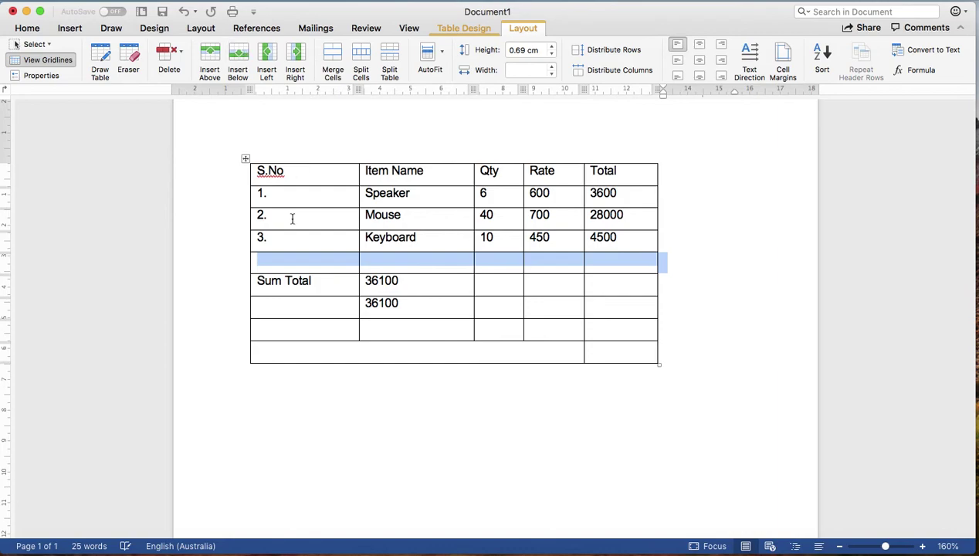
left_click(275, 262)
type("4.")
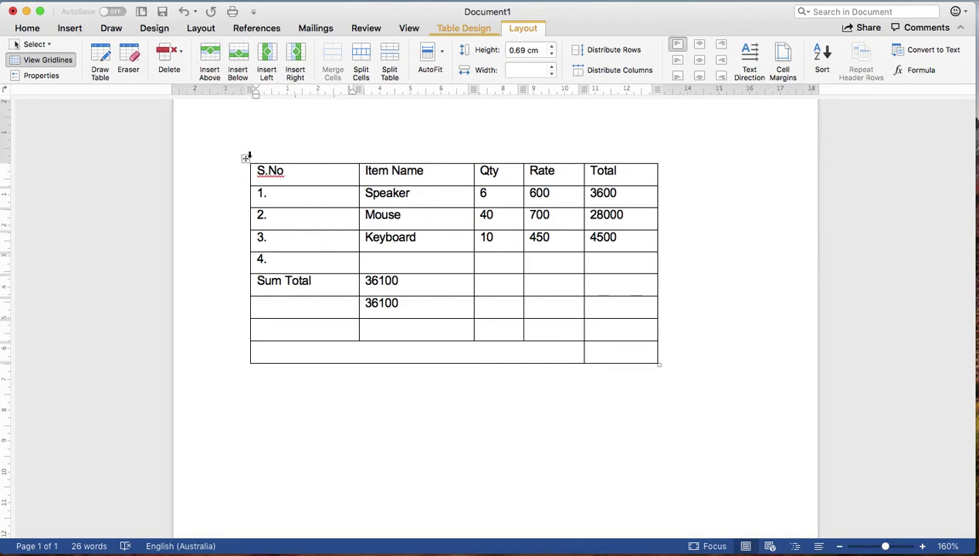
left_click(180, 56)
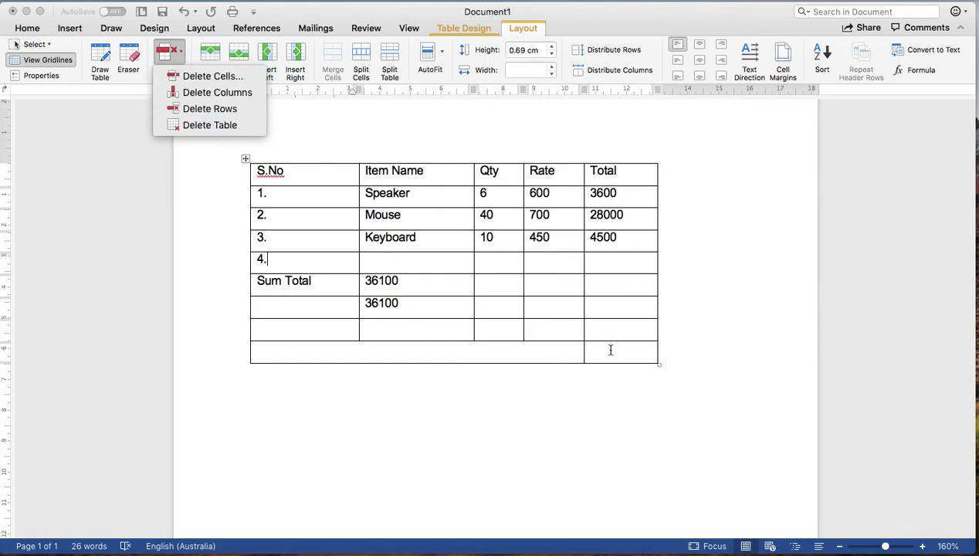
left_click(549, 335)
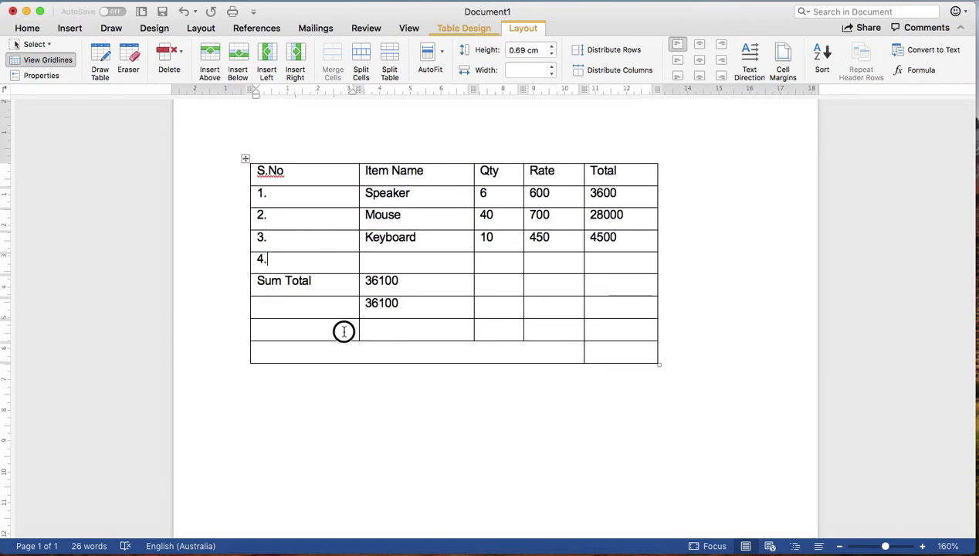
left_click_drag(344, 331, 603, 347)
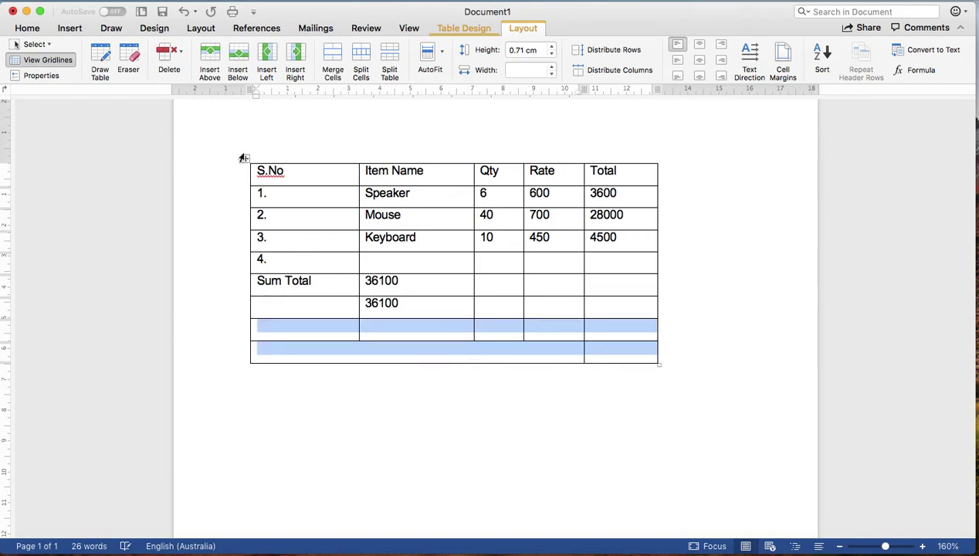
left_click(179, 58)
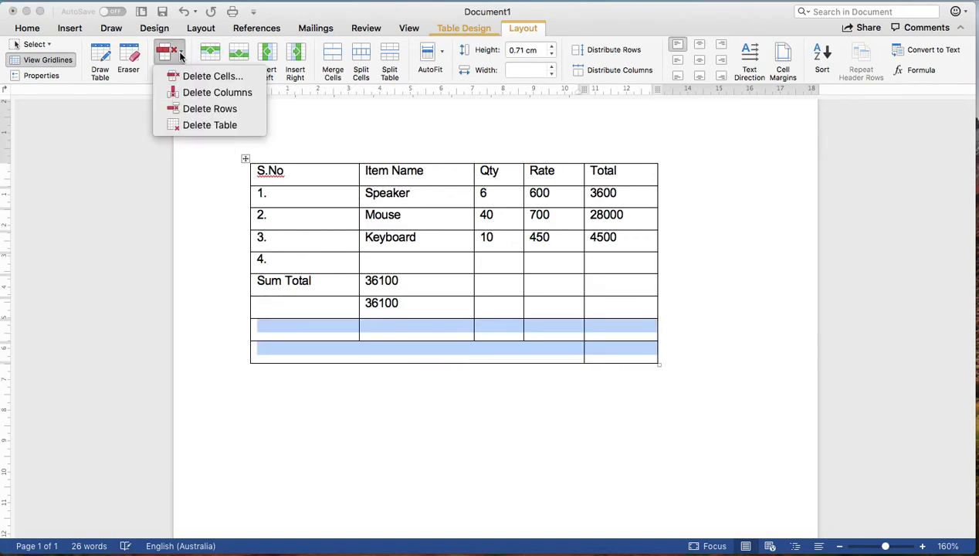
left_click(221, 110)
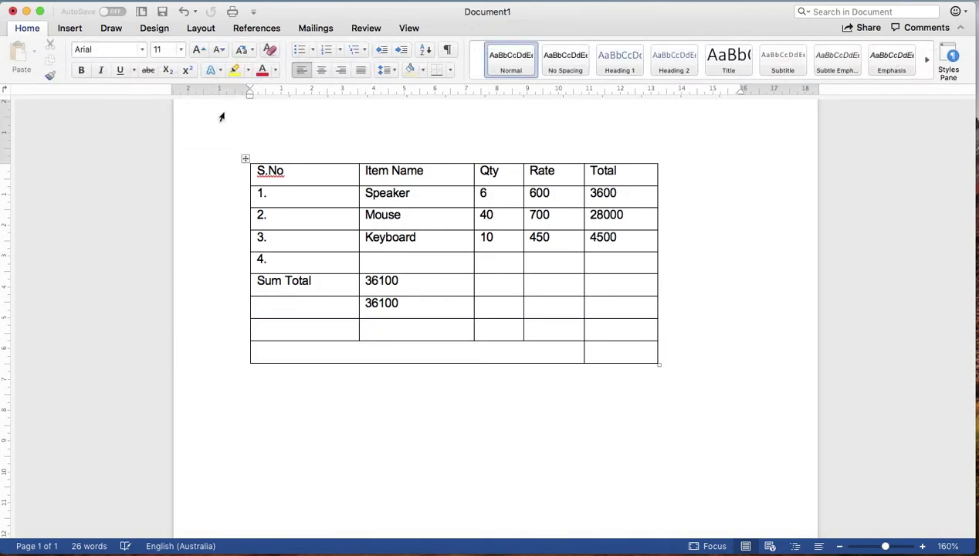
key("super+z")
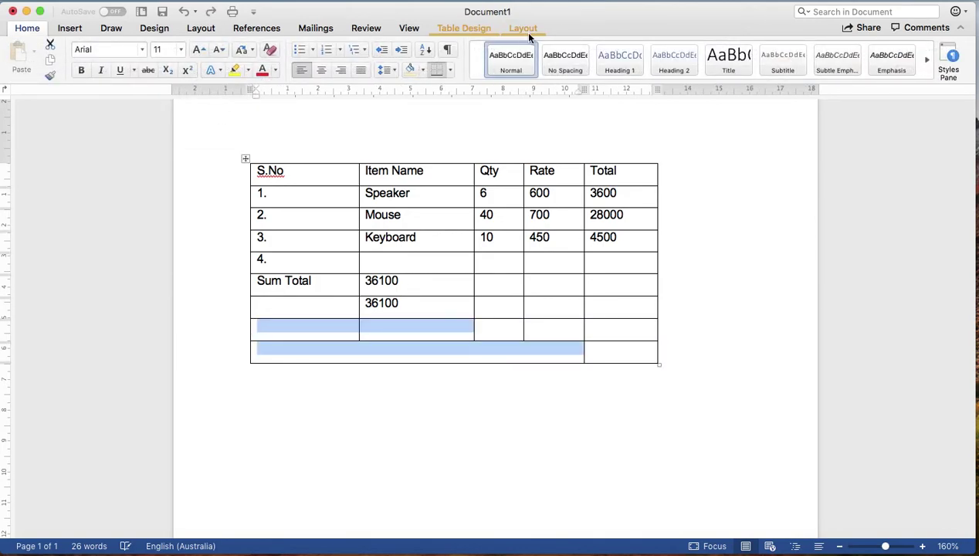
left_click(527, 29)
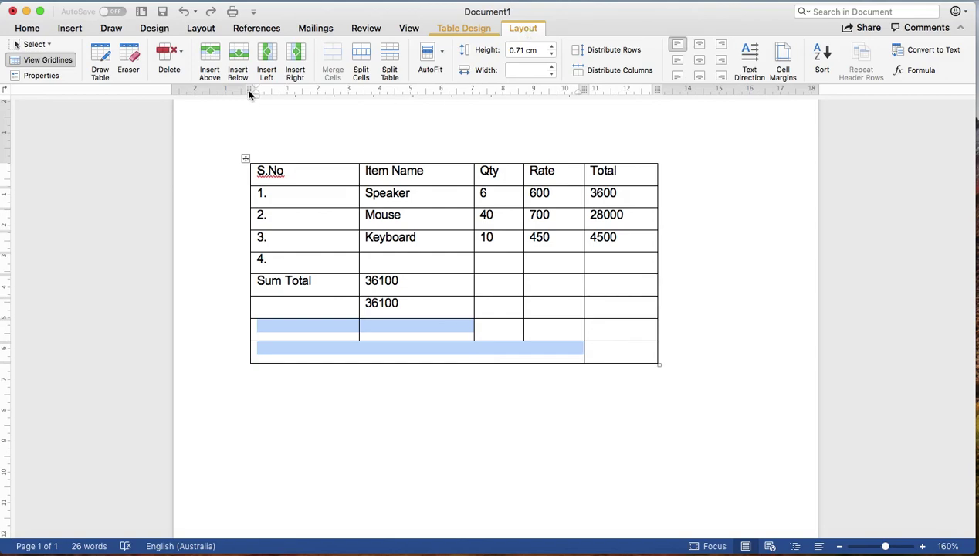
left_click(179, 54)
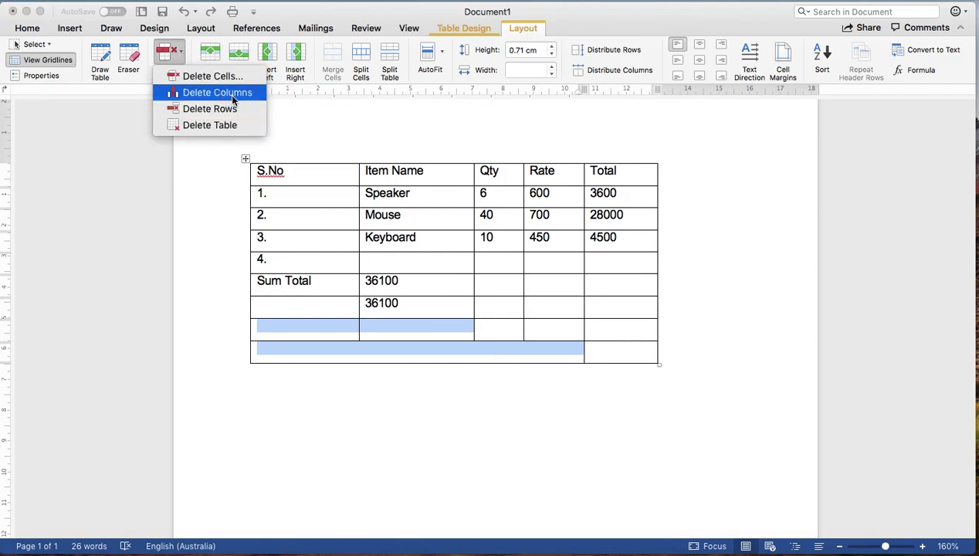
left_click(648, 181)
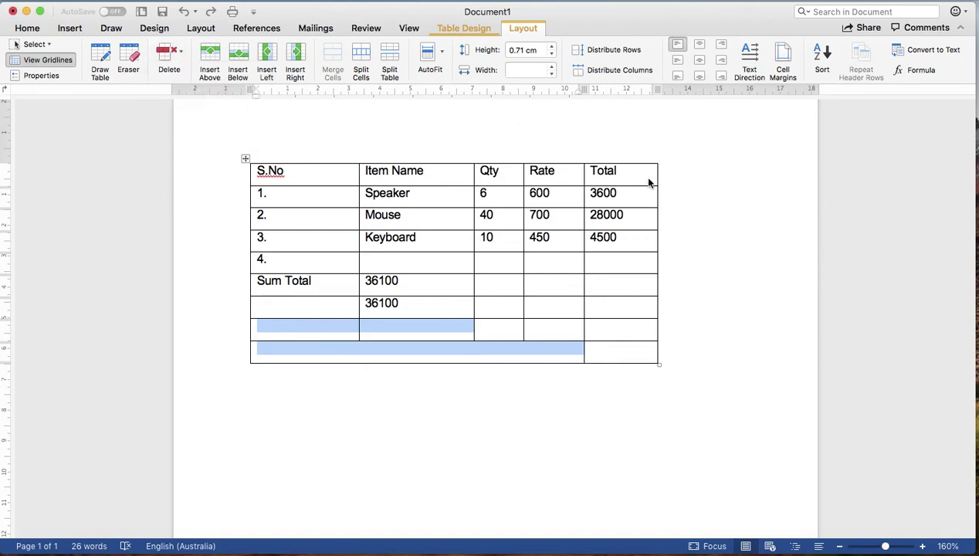
left_click(630, 174)
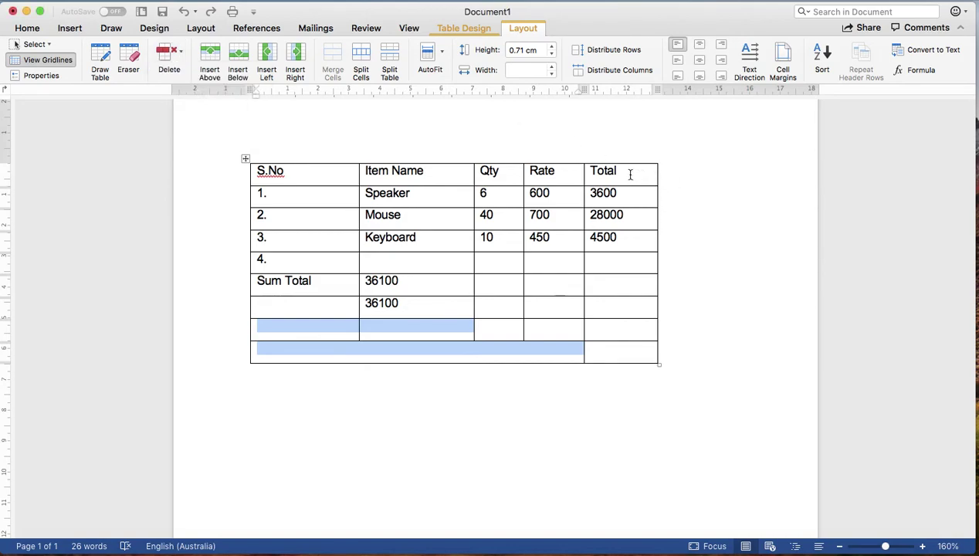
Insert a blank column right of Total, then delete that column again
left_click(295, 62)
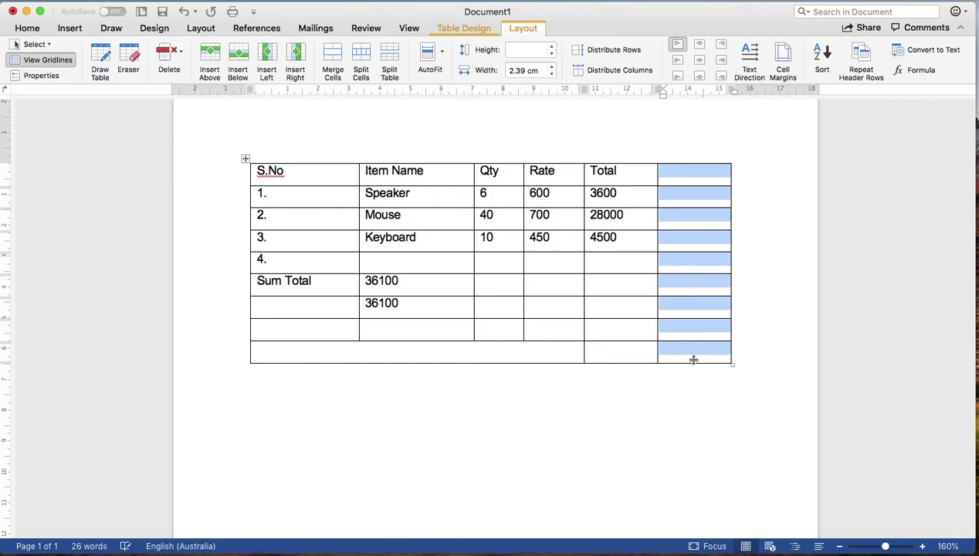
left_click_drag(694, 353, 695, 181)
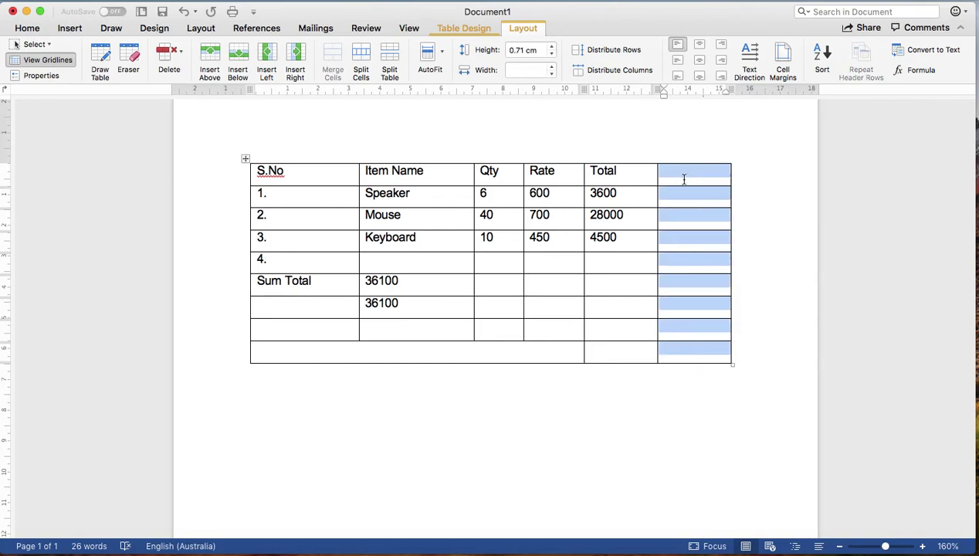
left_click(183, 51)
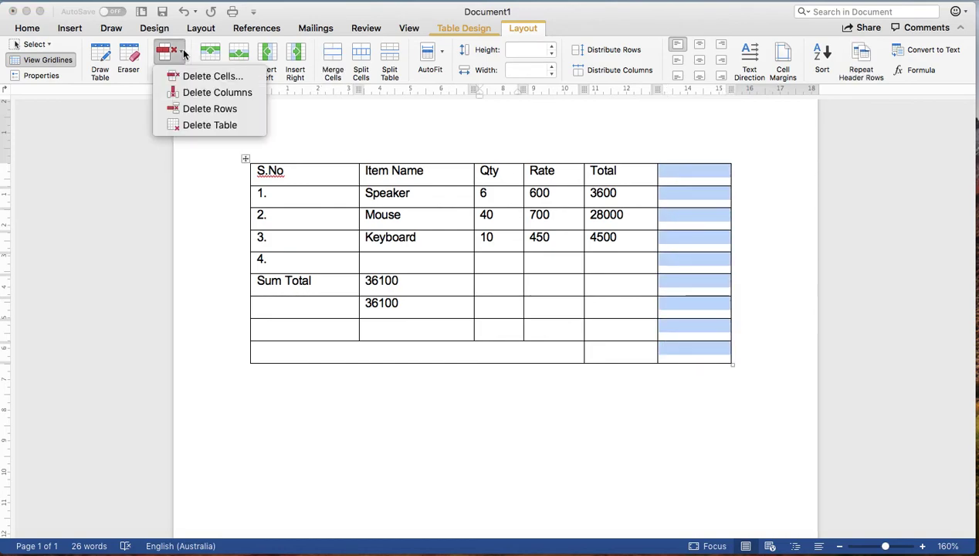
left_click(237, 94)
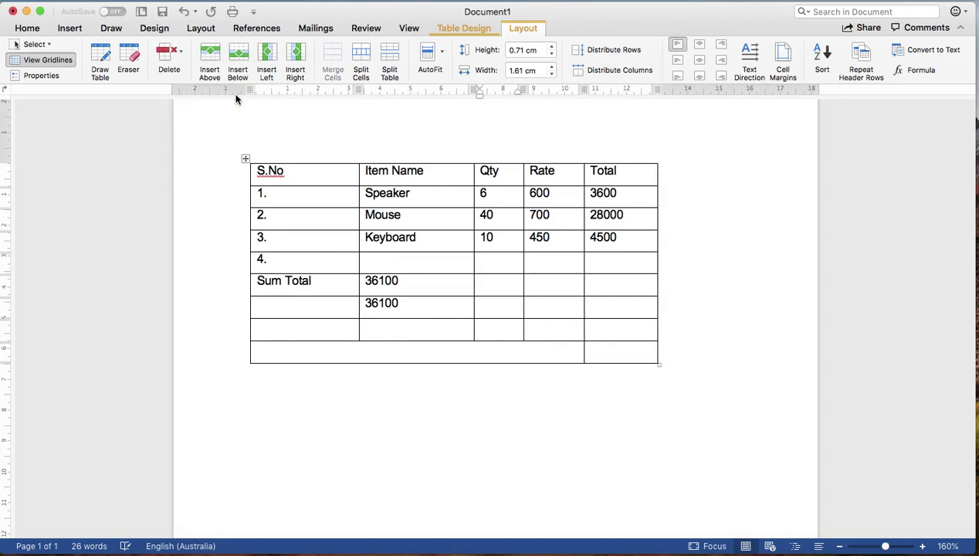
Delete the two blank bottom rows via Delete Cells with Delete entire row
left_click_drag(622, 354, 330, 332)
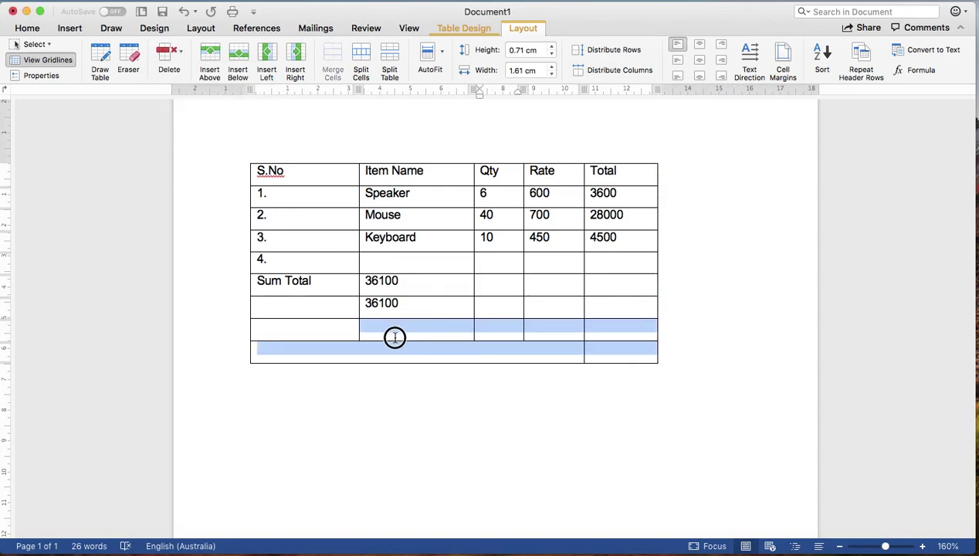
left_click(180, 52)
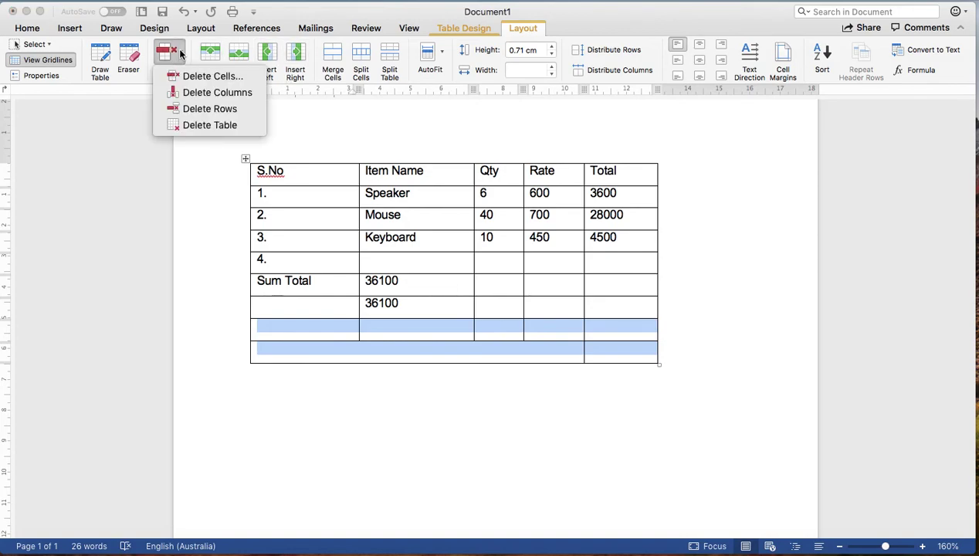
left_click(224, 78)
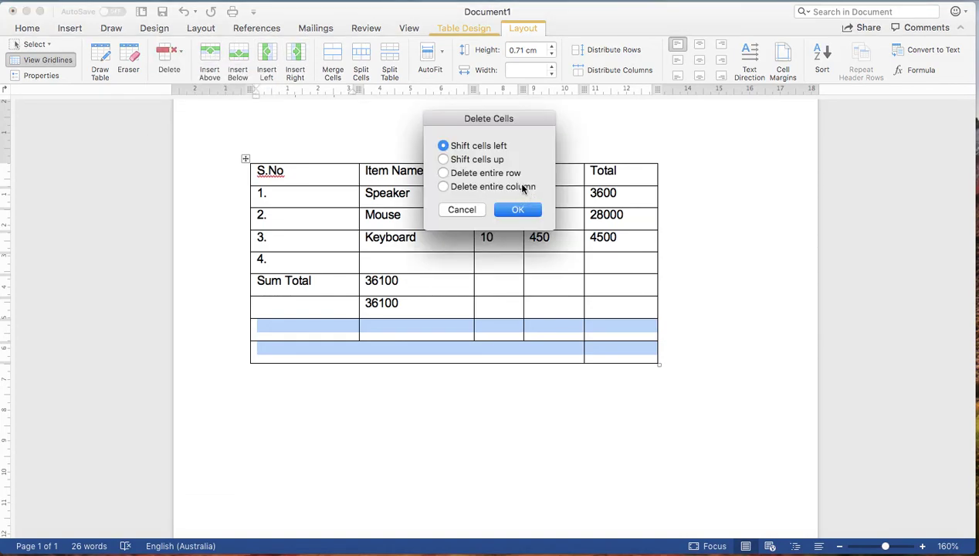
left_click(520, 210)
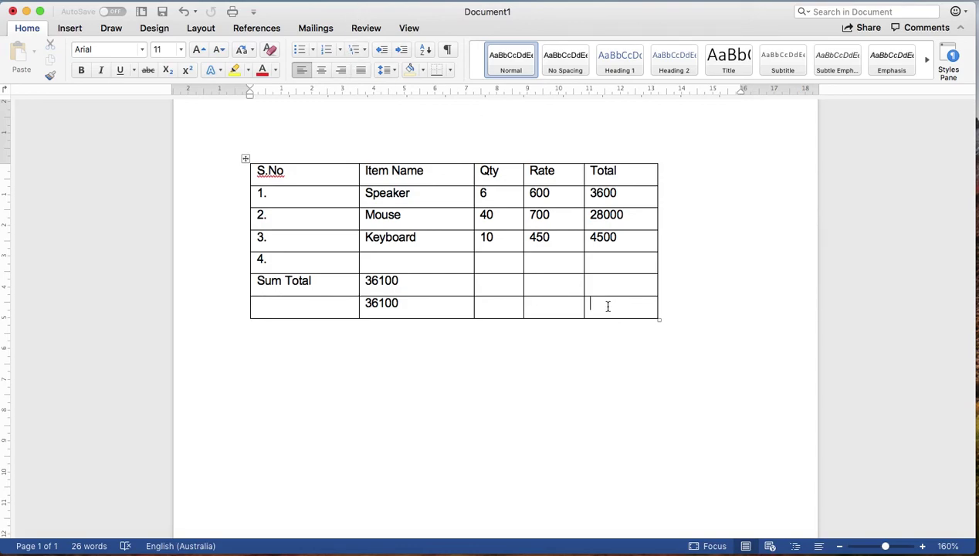
Add a new empty row at the bottom of the item table
key("Tab")
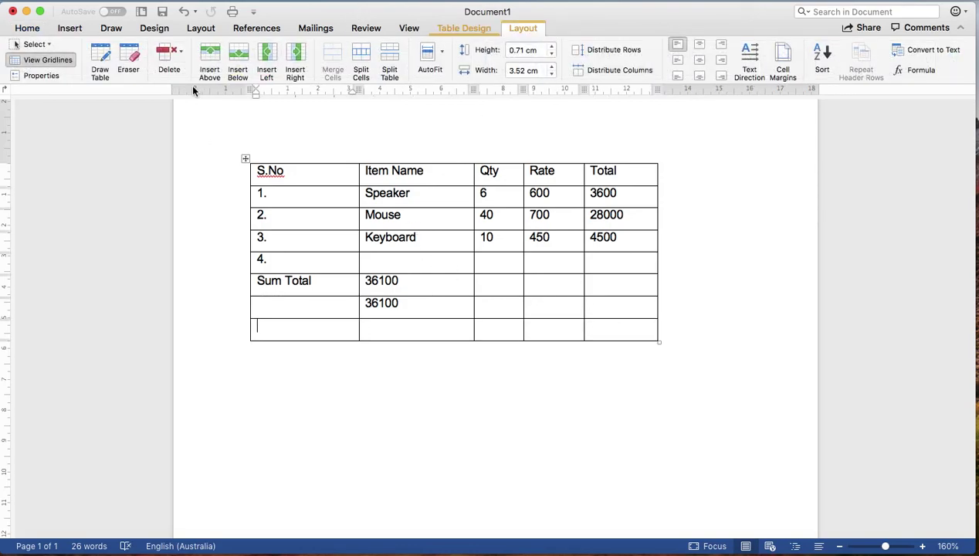
left_click(183, 50)
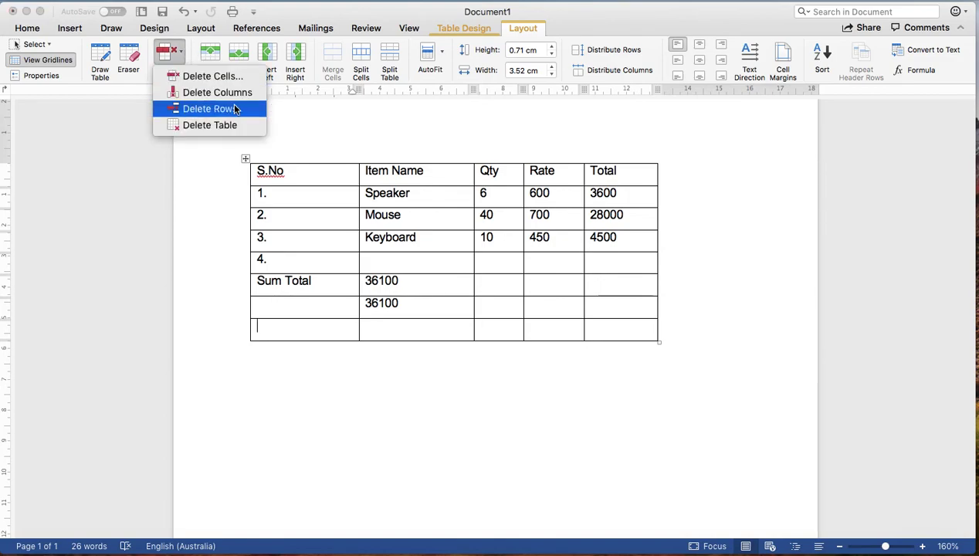
left_click(183, 58)
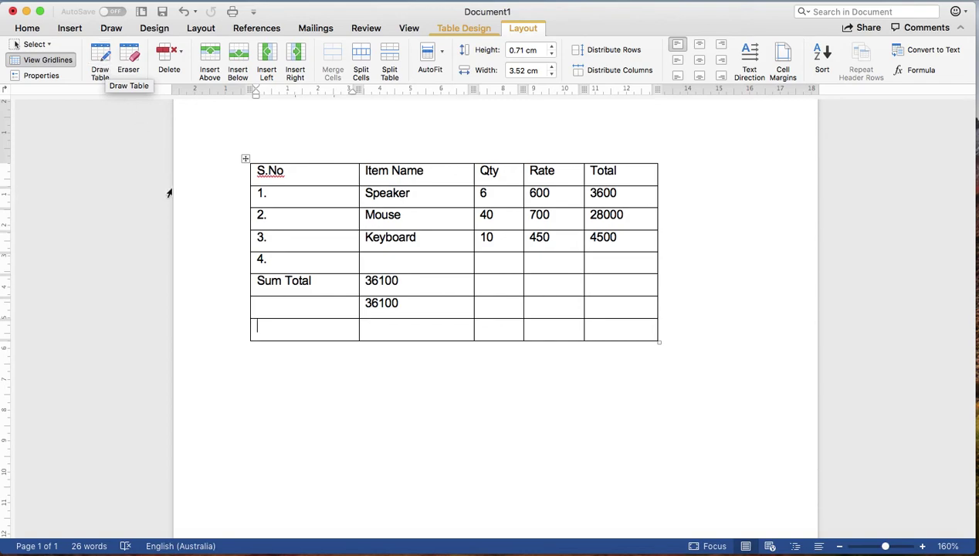
With the cursor in row 4's Item Name cell, switch on Draw Table
left_click(333, 427)
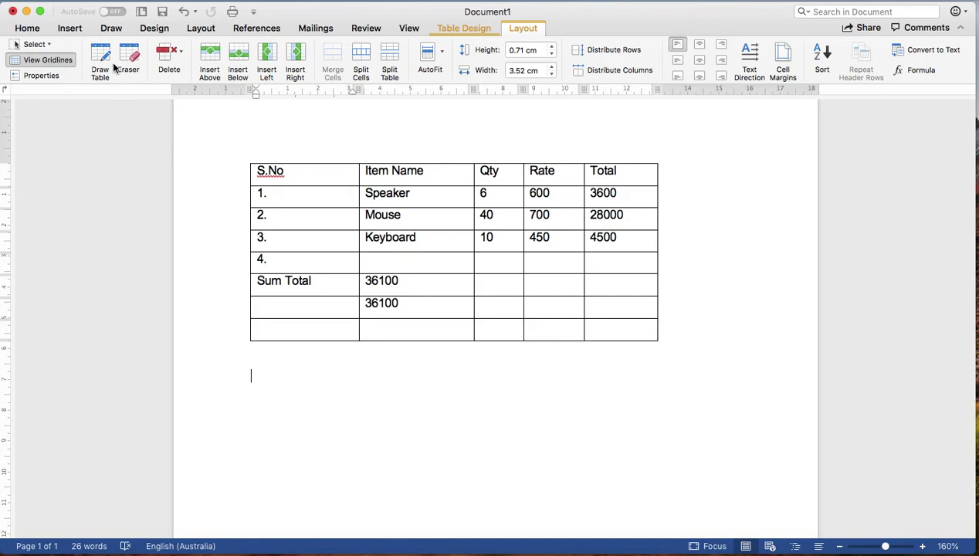
left_click(395, 257)
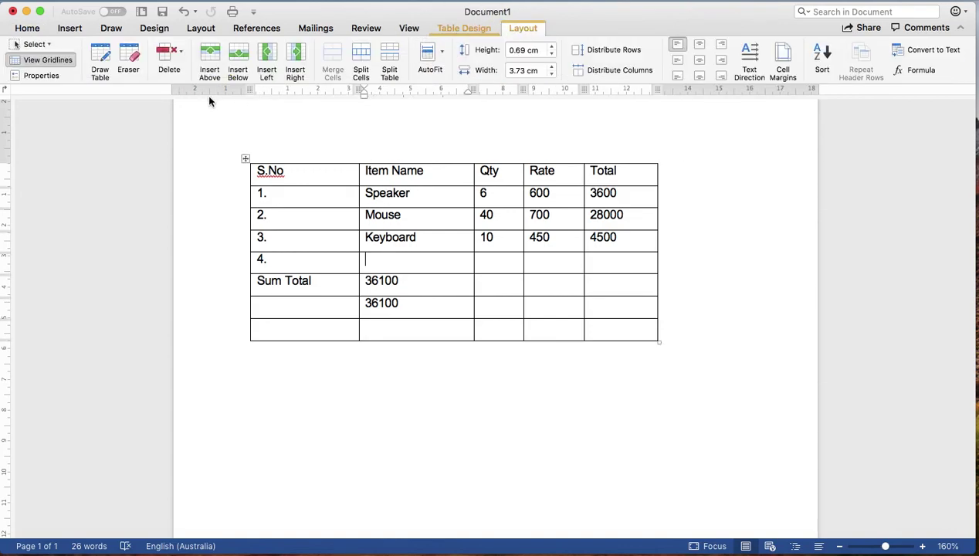
left_click(107, 57)
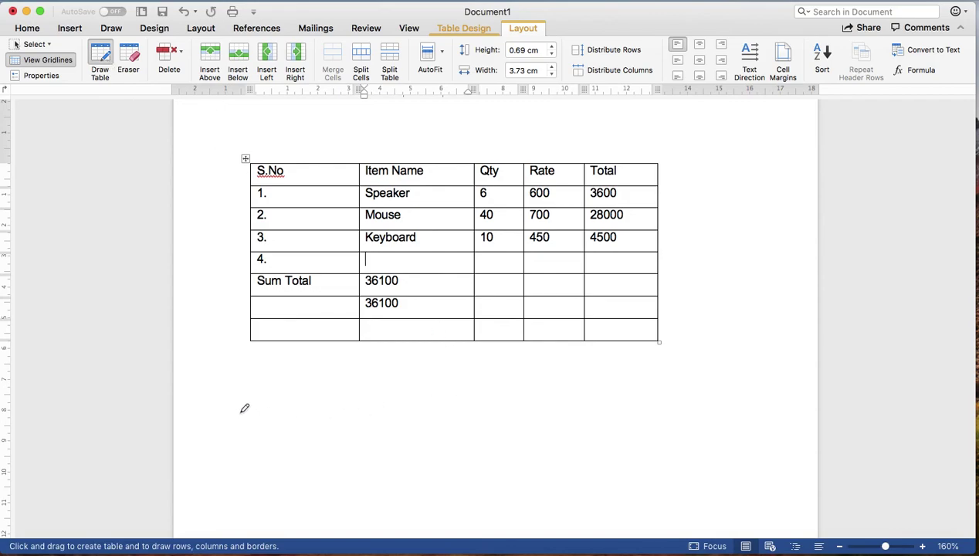
Undo a stray drawn table, then draw a vertical border through the bottom four Total cells
left_click_drag(242, 384, 703, 466)
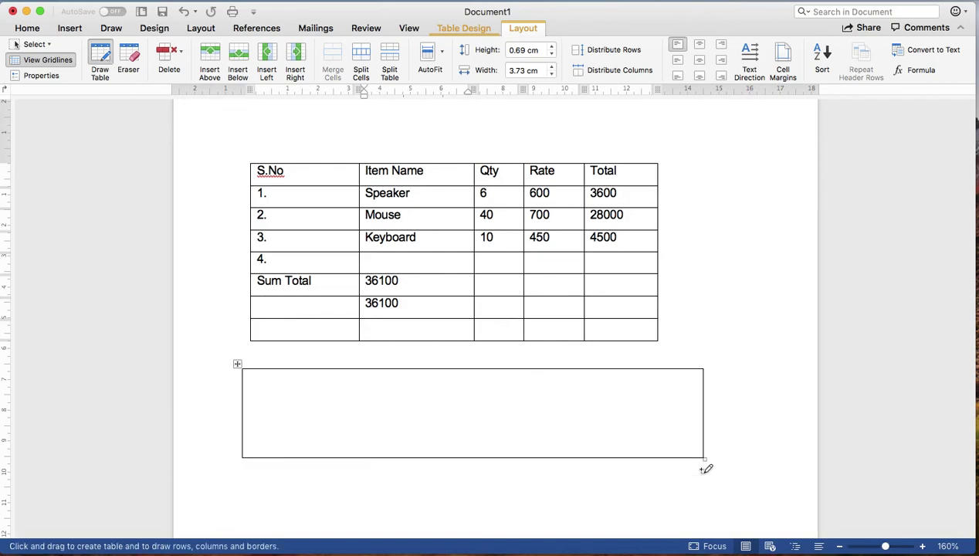
key("super+z")
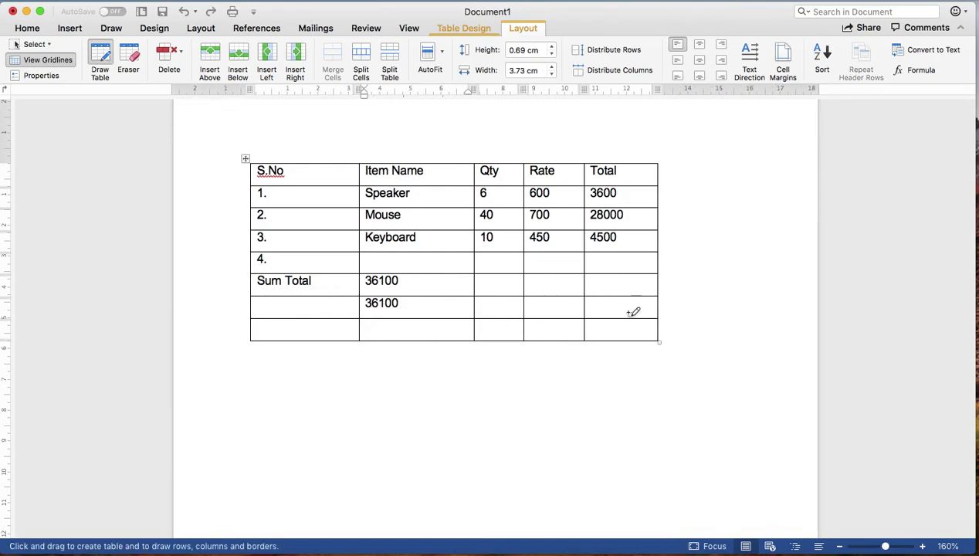
left_click_drag(622, 295, 622, 338)
left_click_drag(622, 252, 619, 289)
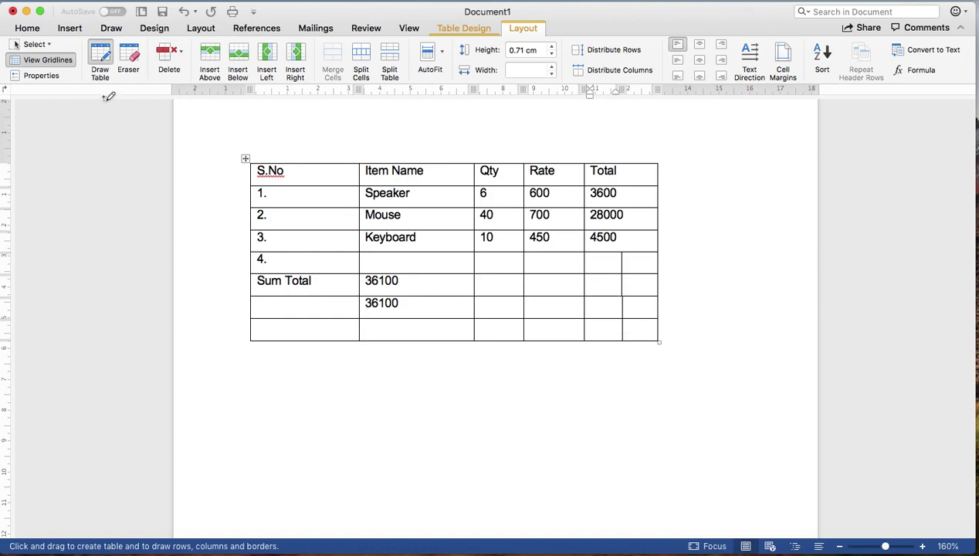
left_click(101, 55)
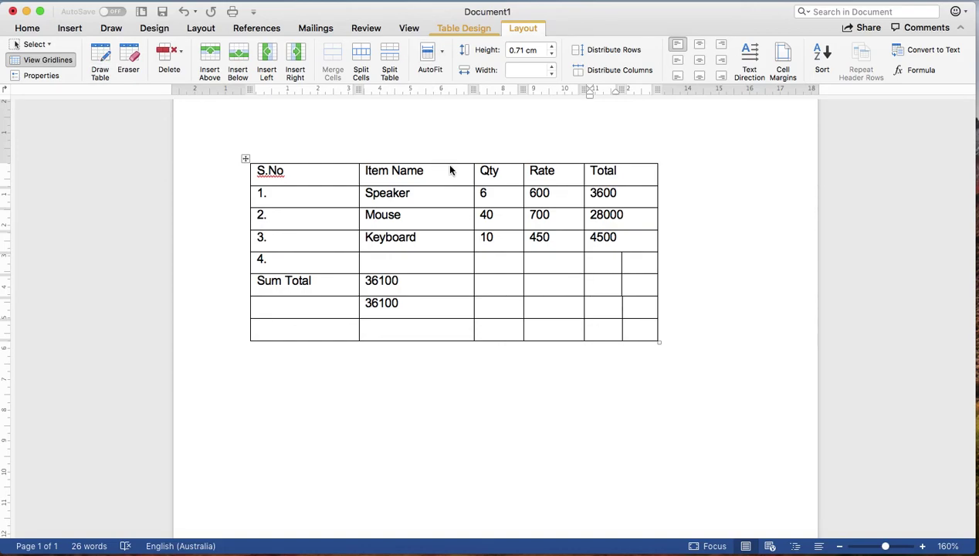
Apply the blue Grid Table style: dark blue header, light blue banded rows, bold first column
left_click(466, 30)
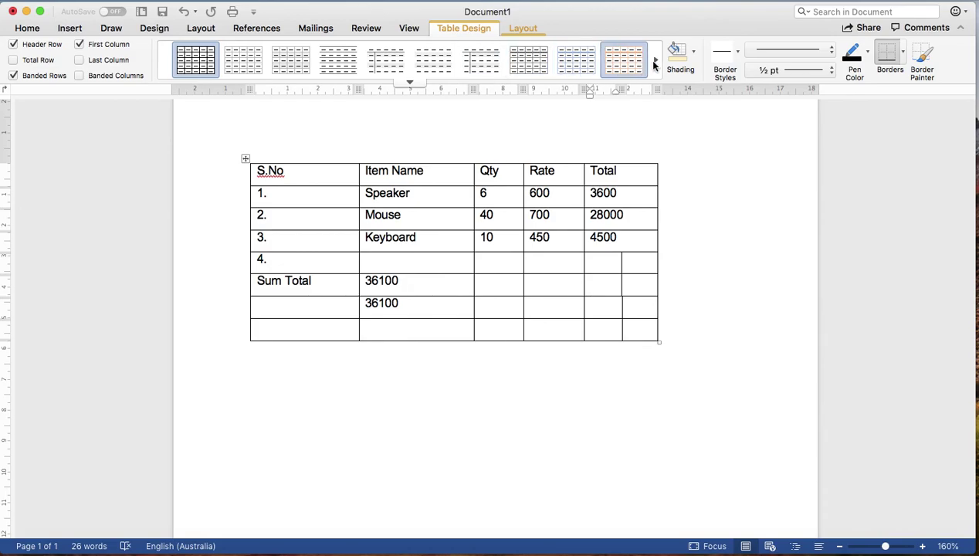
left_click(410, 85)
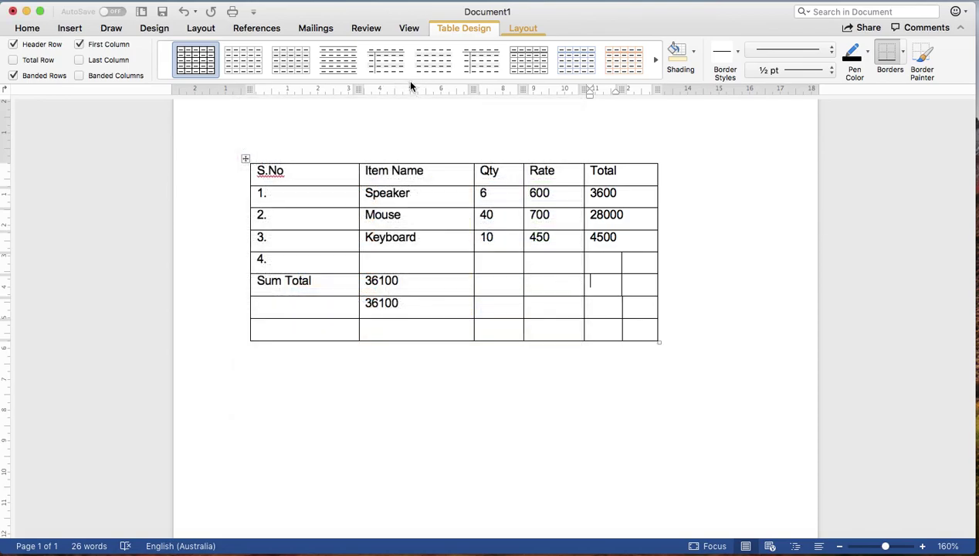
left_click(301, 182)
left_click(410, 85)
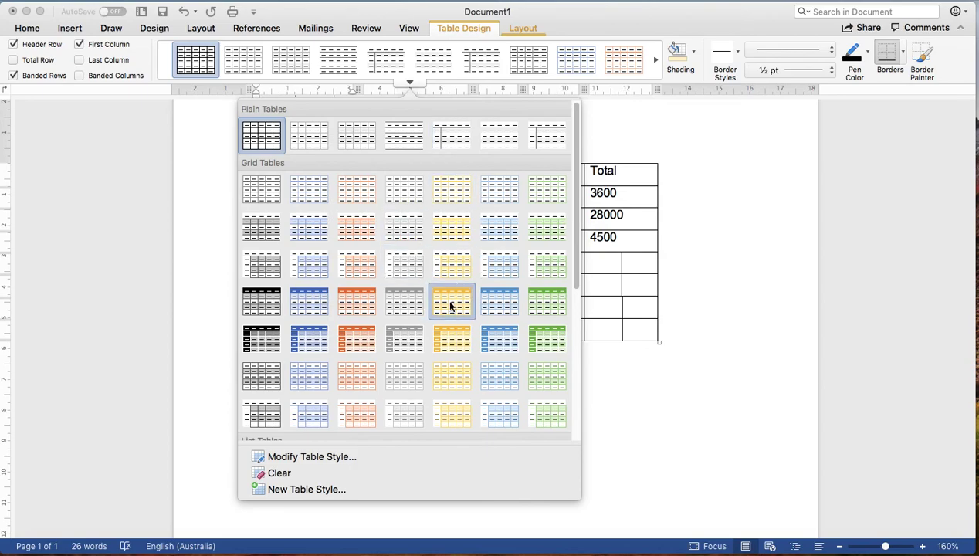
left_click(304, 311)
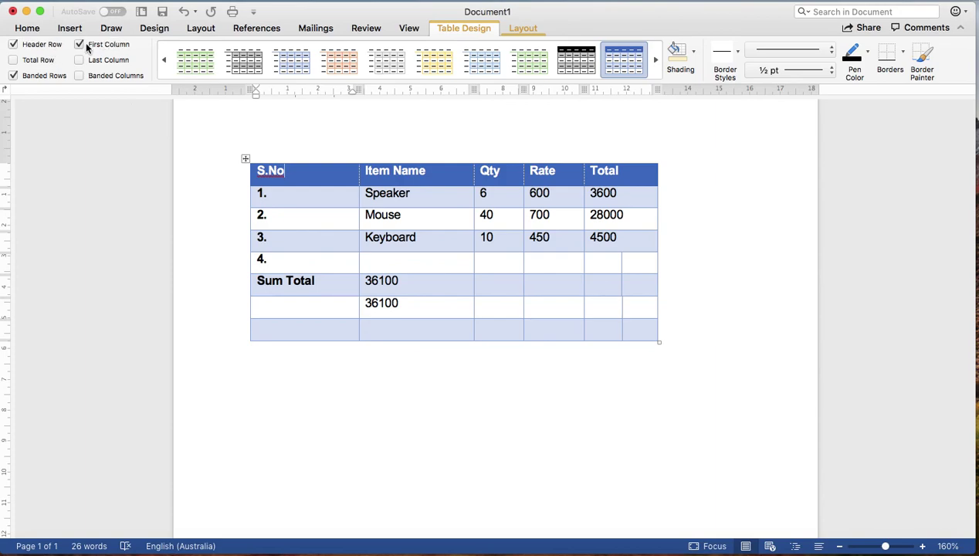
Delete the second 36100 row and the blank row beneath it with Delete entire row
left_click(14, 45)
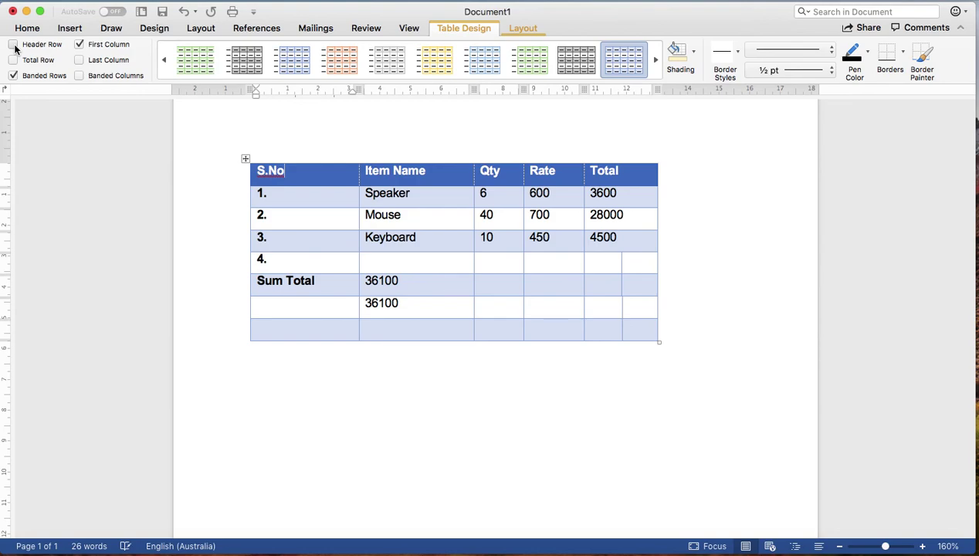
left_click(14, 45)
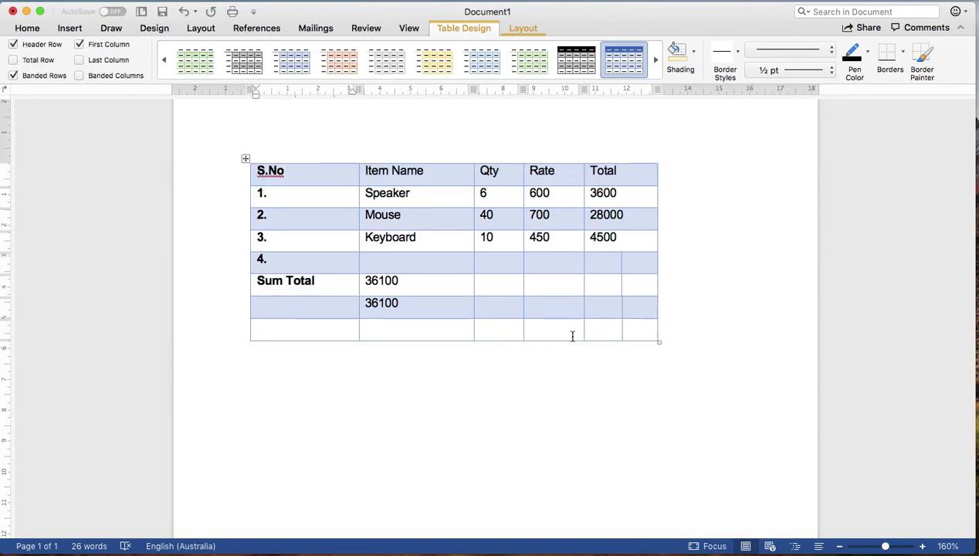
mouse_move(633, 330)
left_mouse_down()
mouse_move(368, 333)
mouse_move(290, 310)
left_mouse_up()
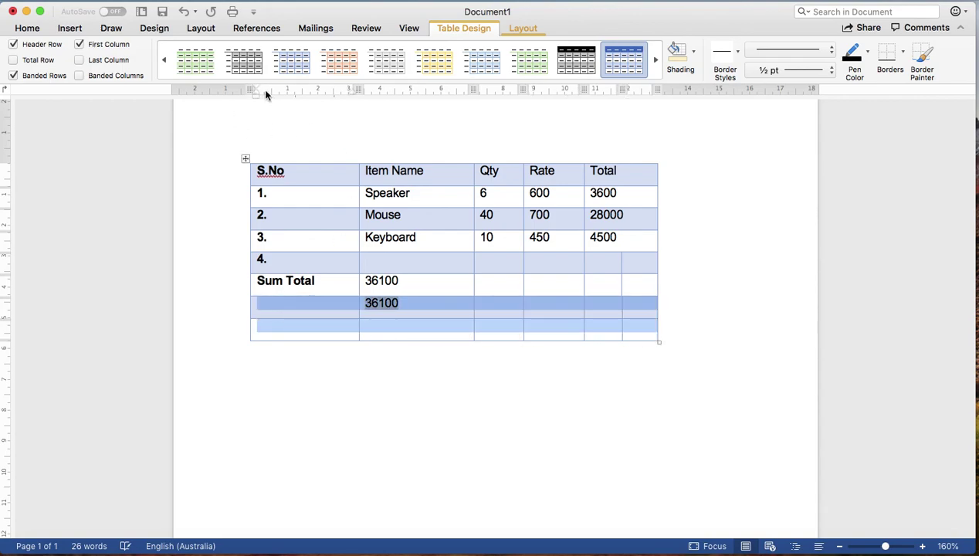
key("BackSpace")
left_click(503, 213)
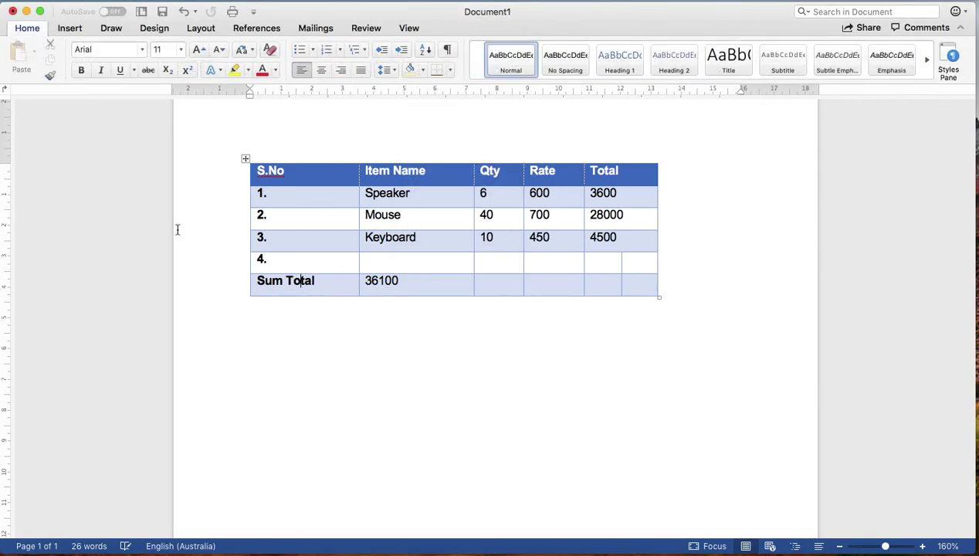
Turn on Total Row so Sum Total 36100 is bold, keeping Banded Rows on
left_click(15, 60)
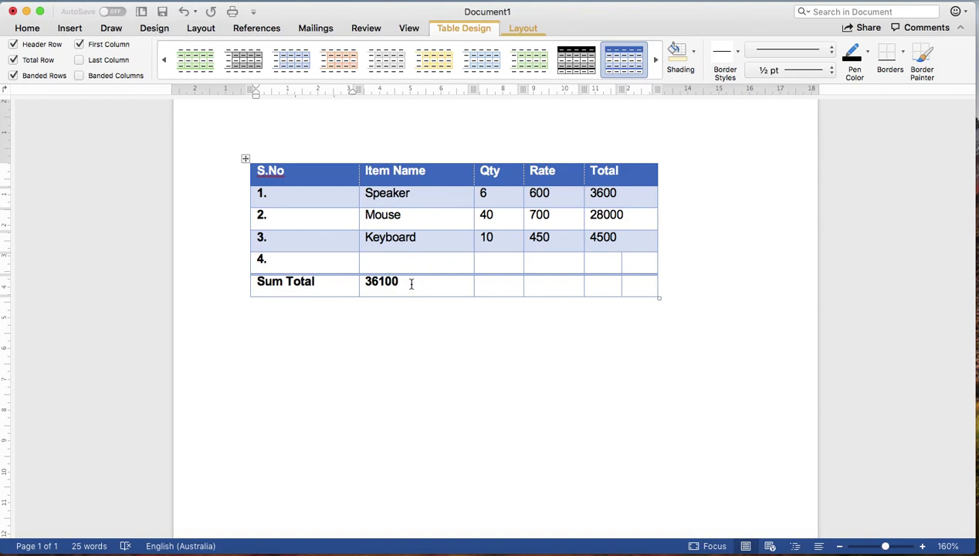
left_click(14, 78)
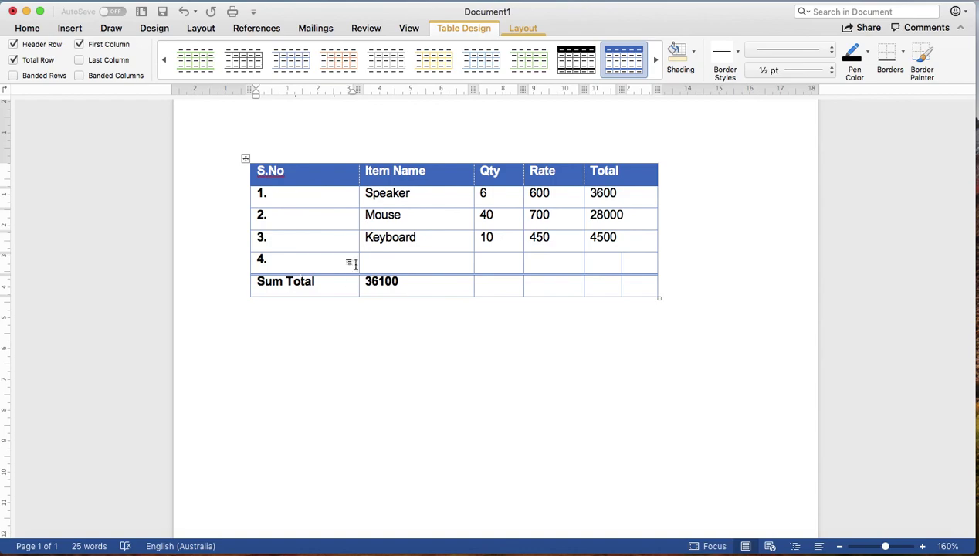
left_click(13, 75)
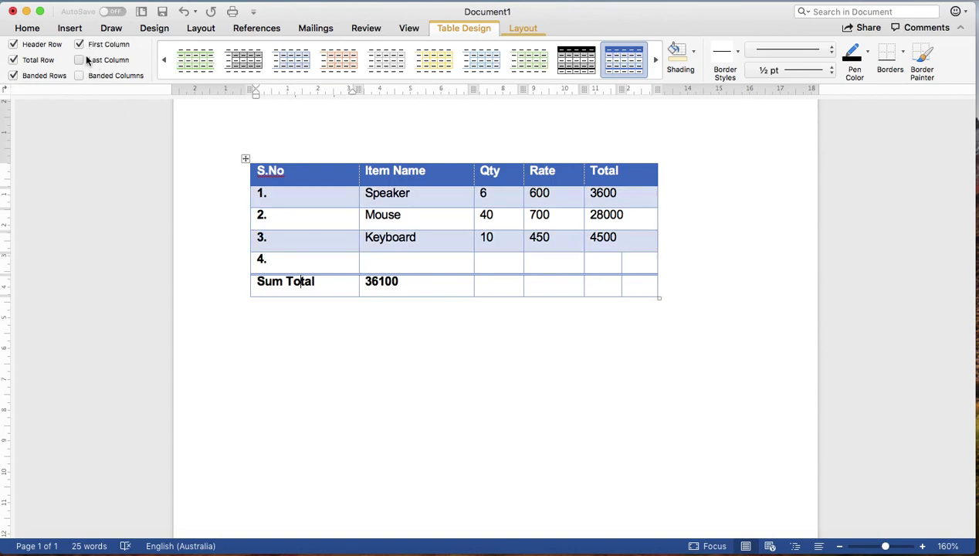
left_click(641, 260)
left_click(527, 32)
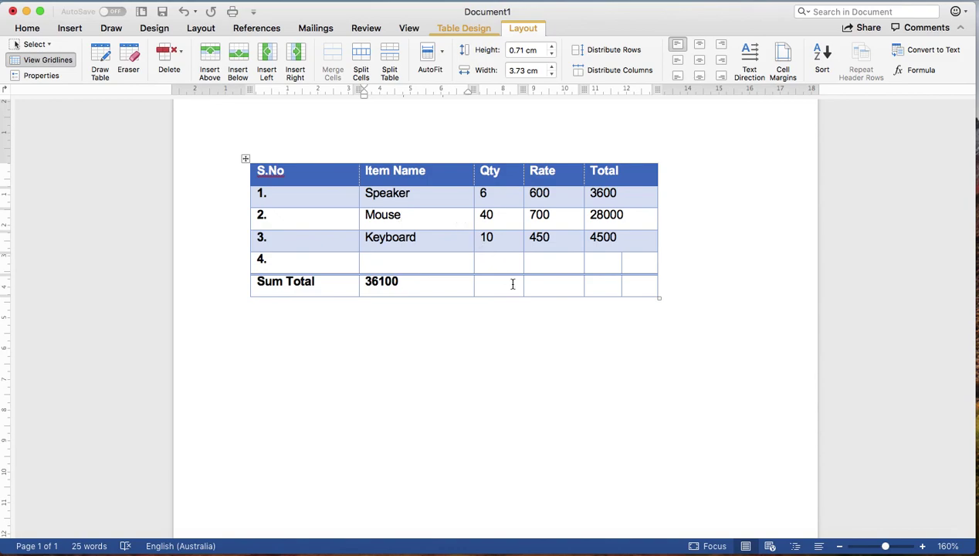
left_click(522, 335)
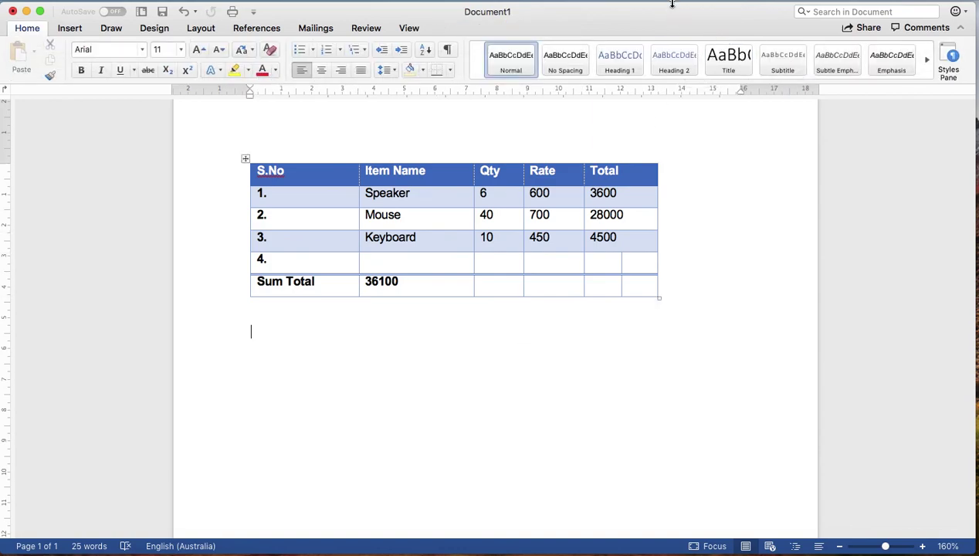